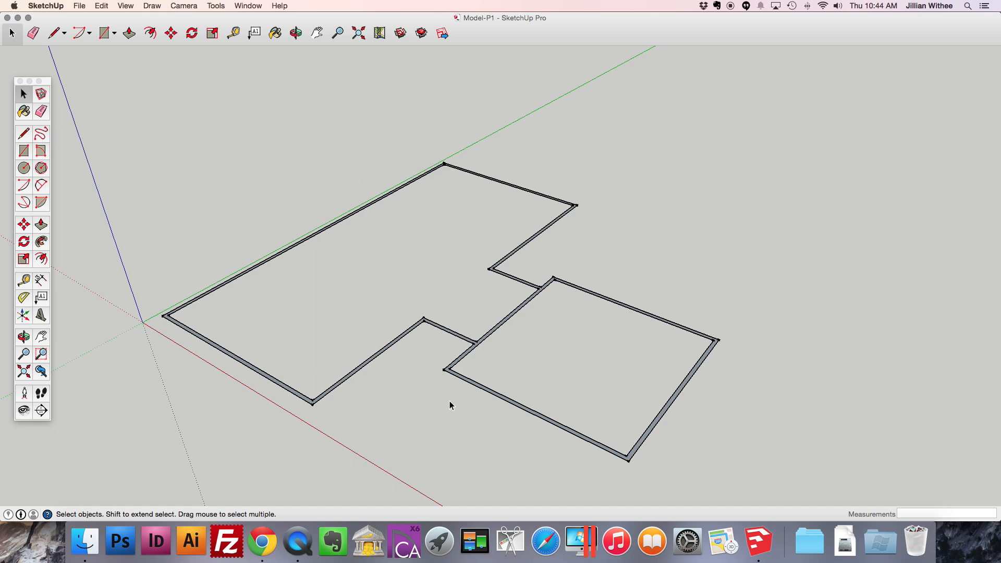
# - Set the camera to the standard Top view with Parallel Projection
pyautogui.moveTo(416, 392); pyautogui.dragTo(422, 416, button='middle')
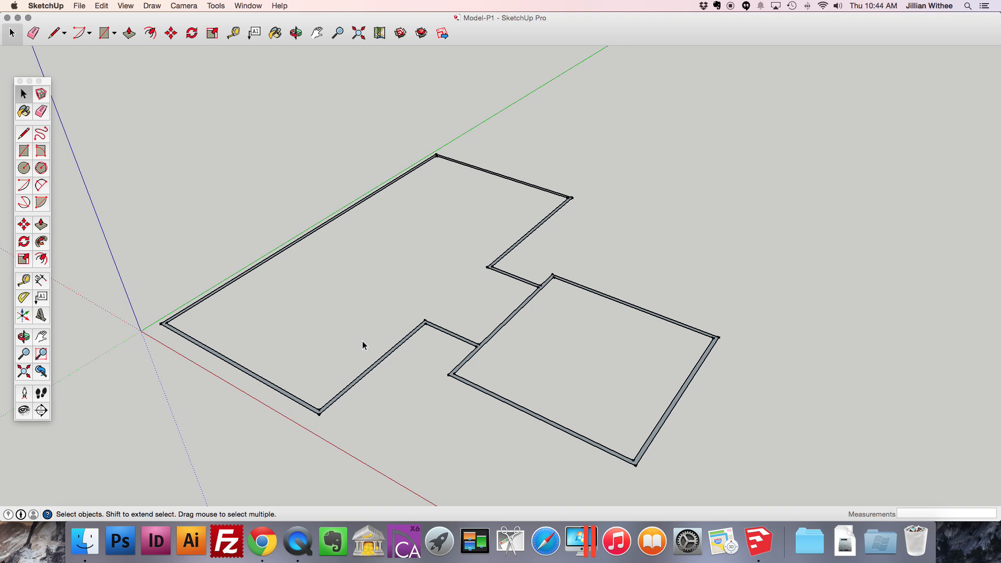
pyautogui.click(194, 7)
pyautogui.moveTo(216, 40)
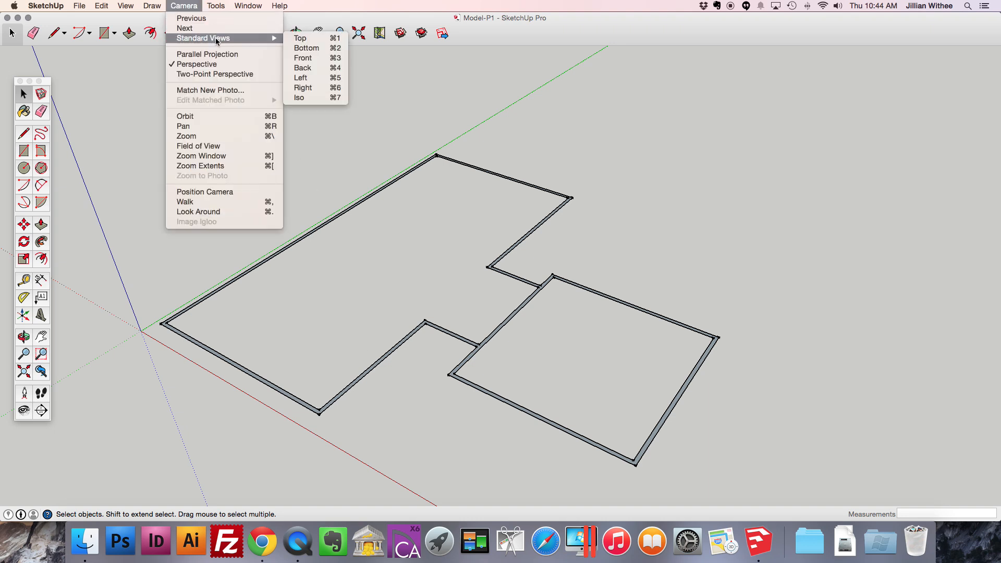
pyautogui.click(301, 39)
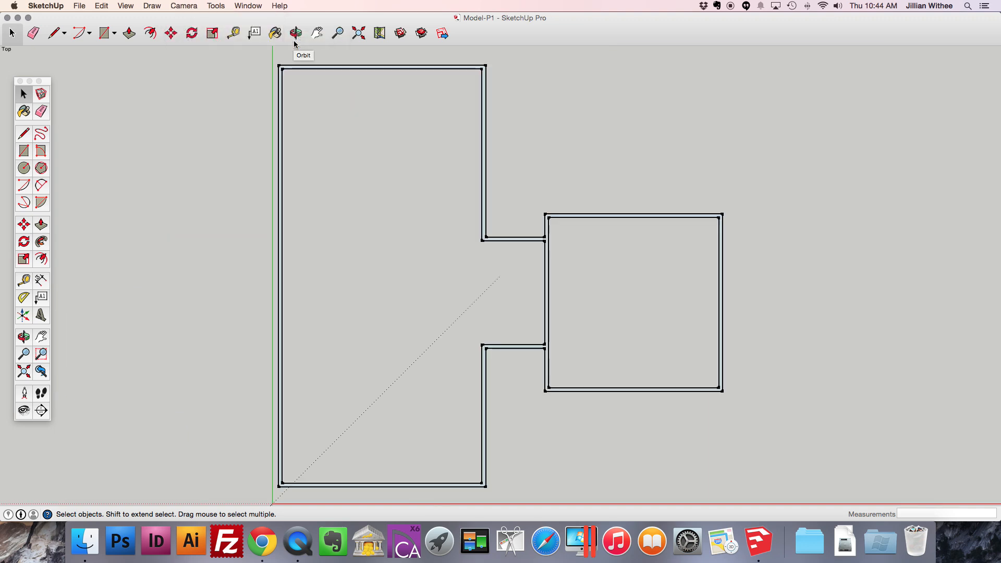
pyautogui.click(184, 5)
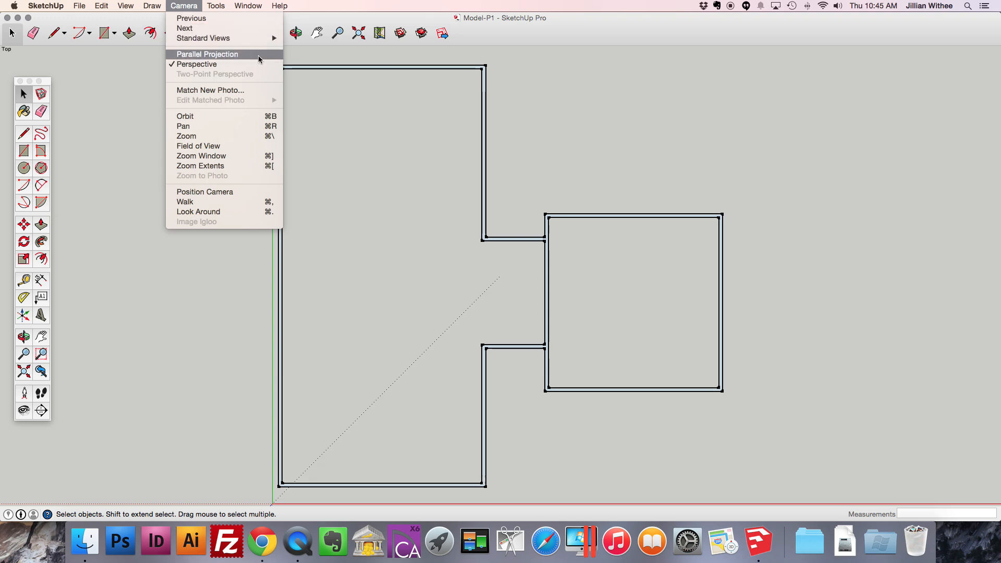
pyautogui.click(259, 54)
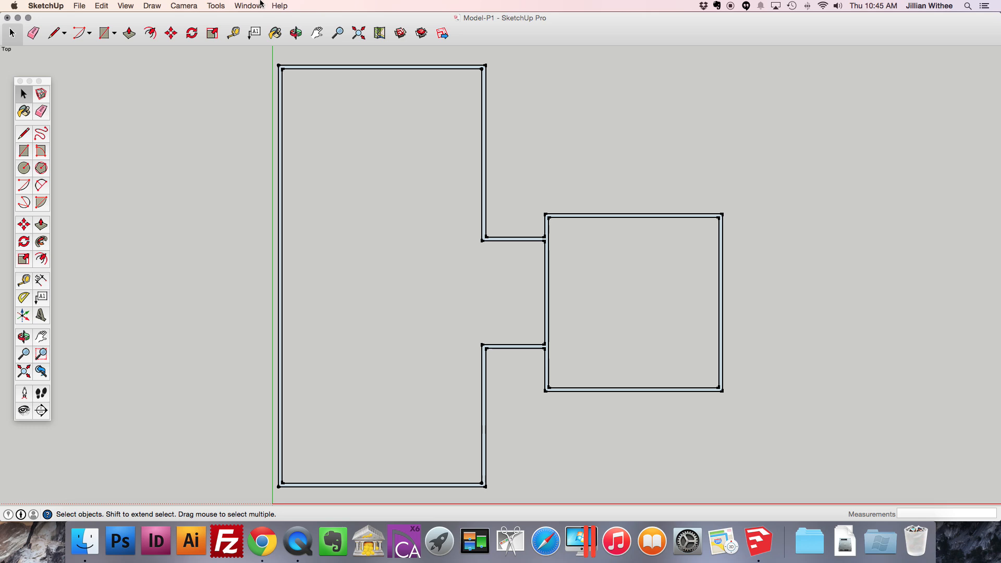
# - Apply the Shaded style from the Default Styles collection to the model
pyautogui.click(260, 5)
pyautogui.click(277, 92)
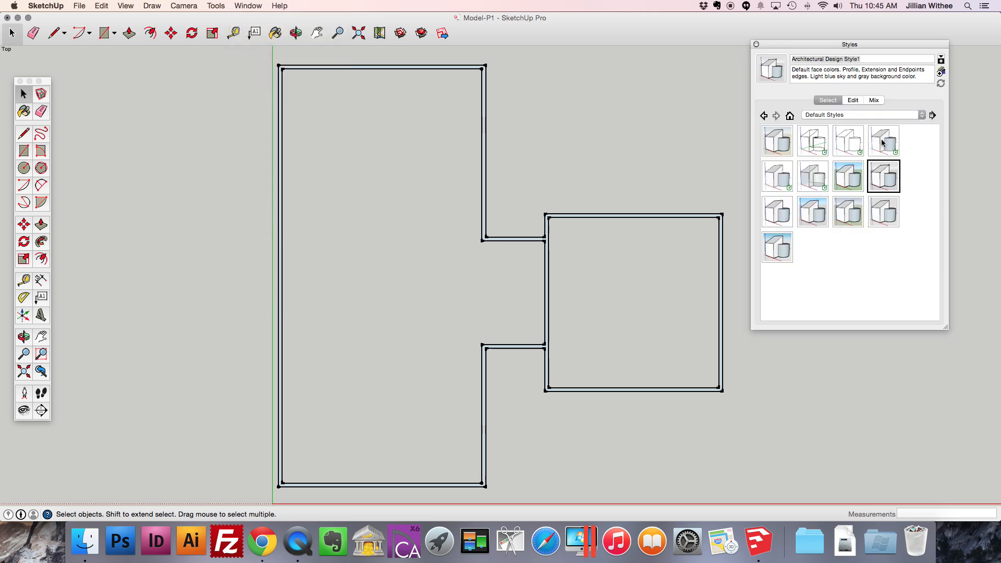
pyautogui.click(883, 141)
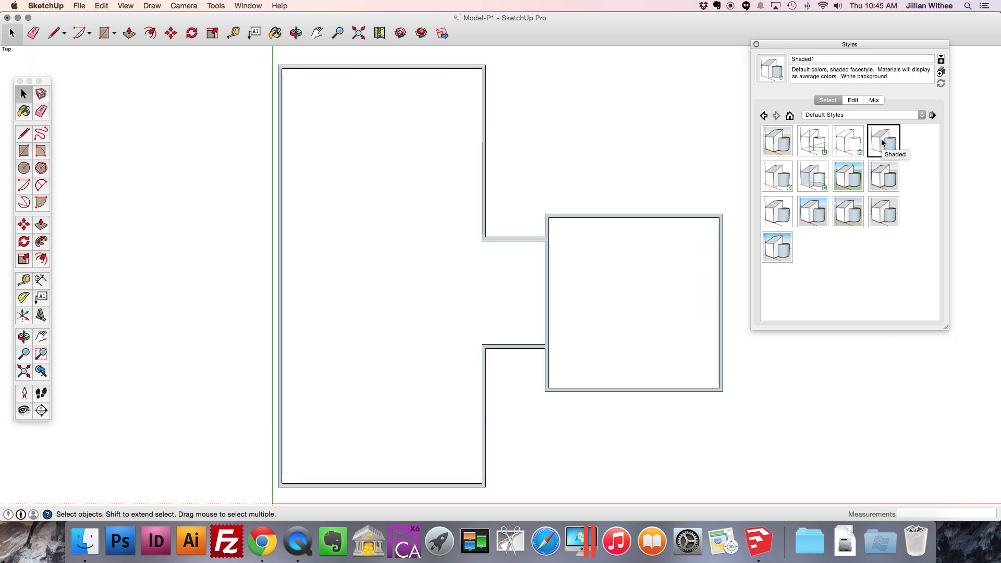
pyautogui.click(856, 45)
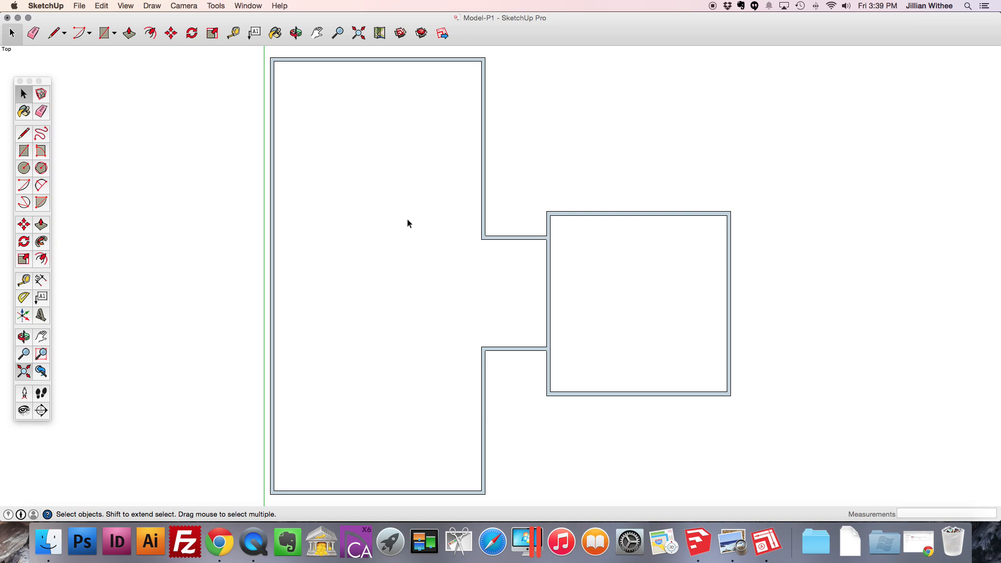
# - Consult the field-measurement sketch and dimensioned floor plan in Preview, and measure the main building's interior width in SketchUp near its lower wall
pyautogui.click(730, 537)
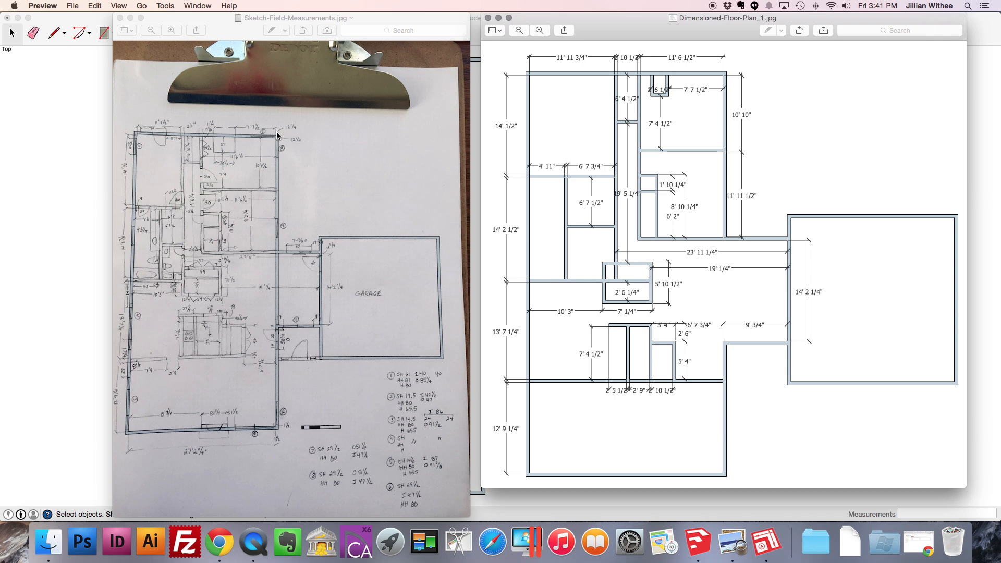
pyautogui.click(92, 177)
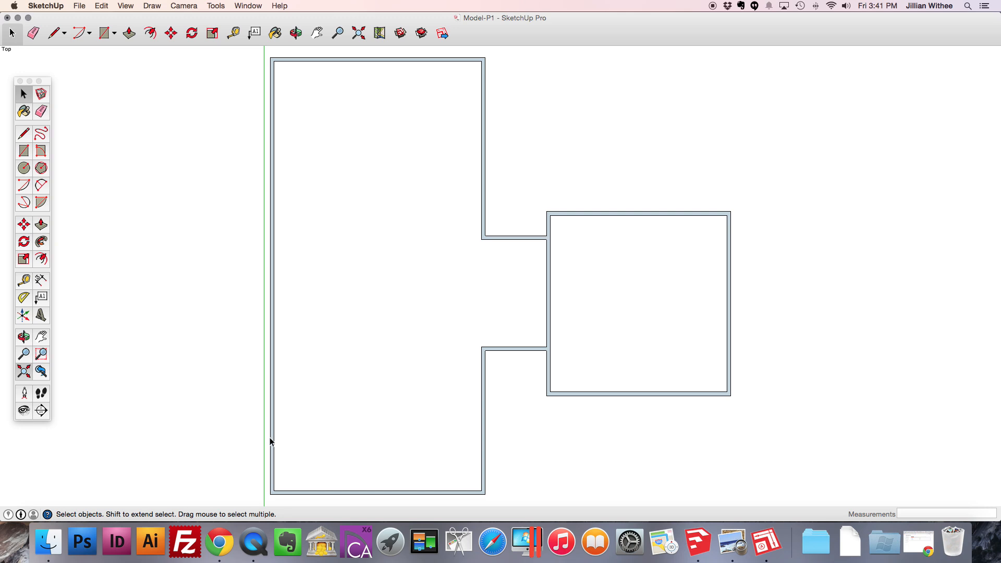
pyautogui.click(23, 280)
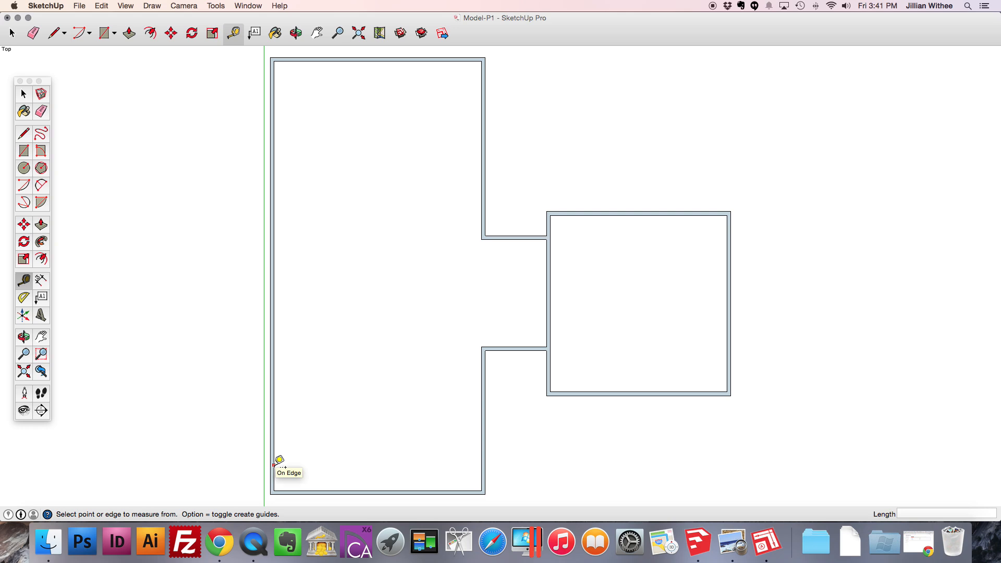
pyautogui.click(275, 465)
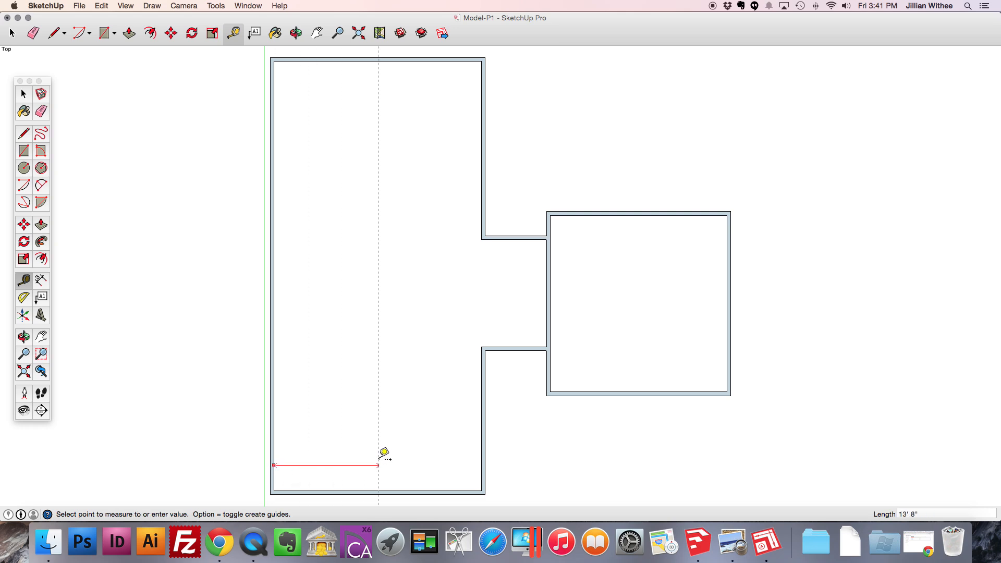
pyautogui.click(481, 454)
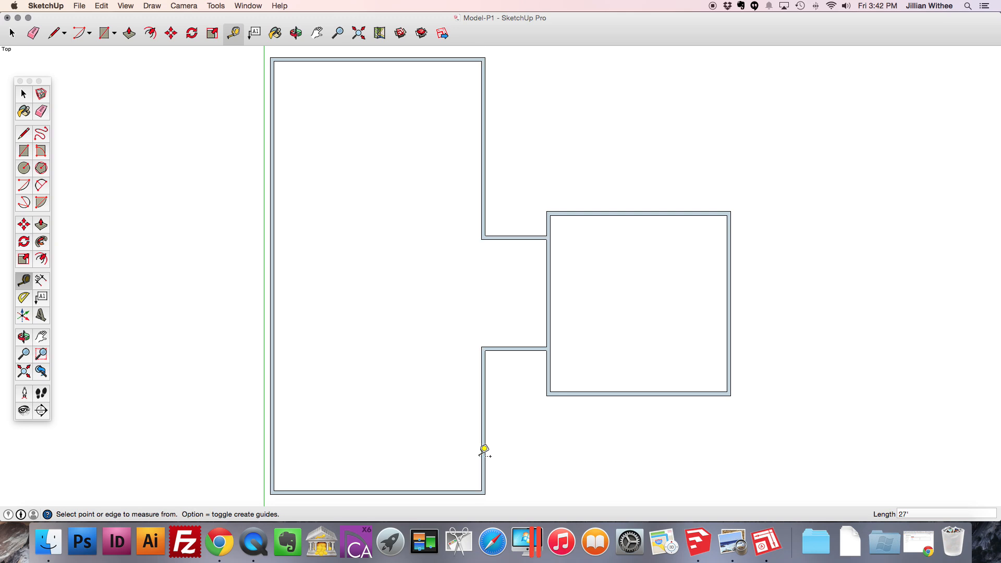
# - Try a window selection around the garage, the connector walls and the main building's garage-side walls, and clear it
pyautogui.click(24, 98)
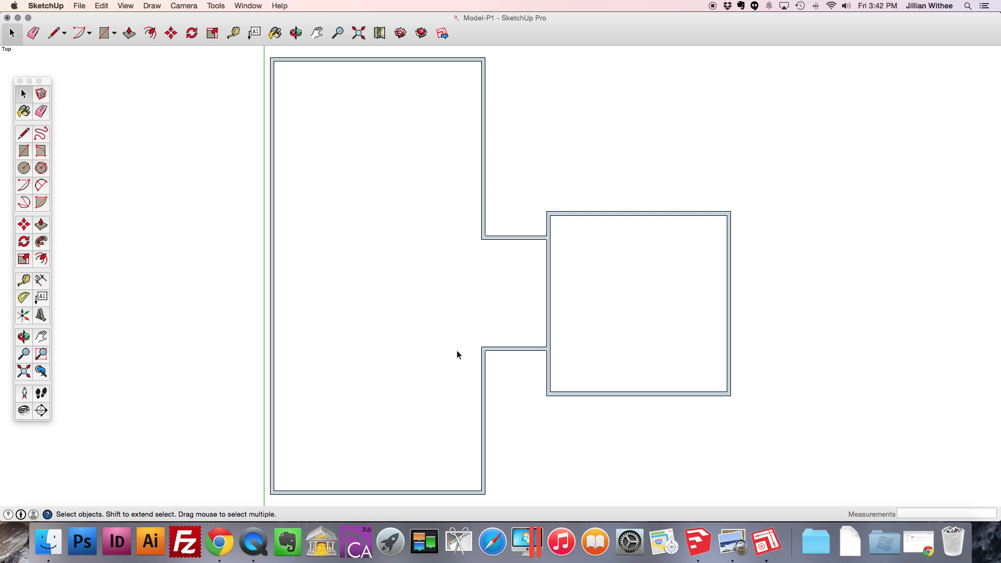
pyautogui.scroll(-3, 457, 351)
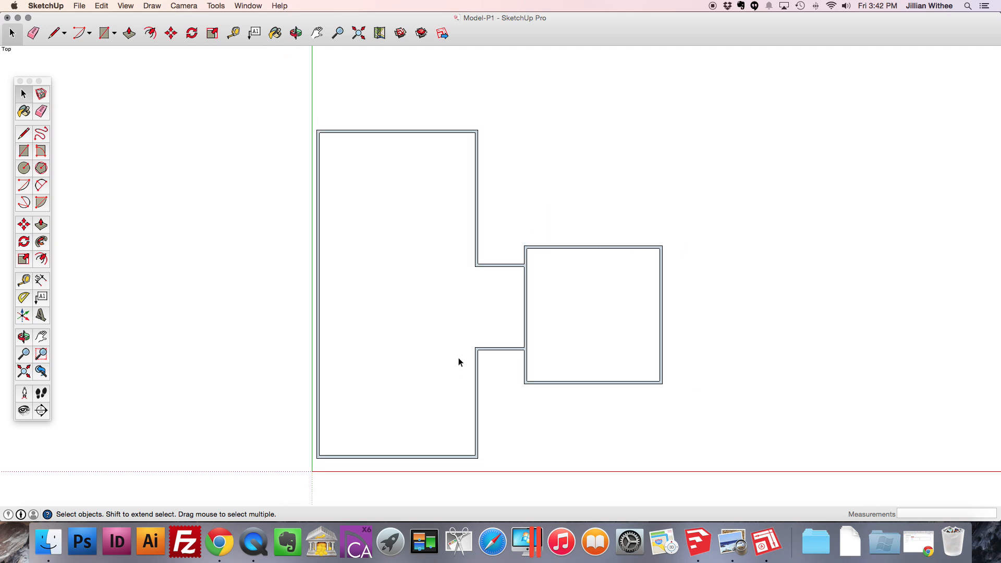
pyautogui.click(474, 363)
pyautogui.click(442, 112)
pyautogui.moveTo(452, 115); pyautogui.dragTo(697, 471)
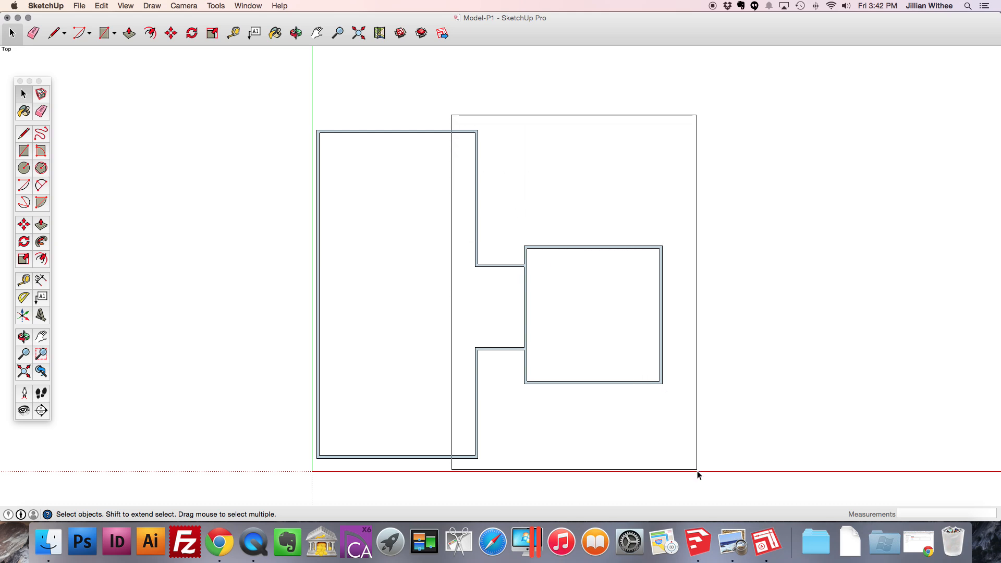
pyautogui.moveTo(697, 471); pyautogui.dragTo(697, 471)
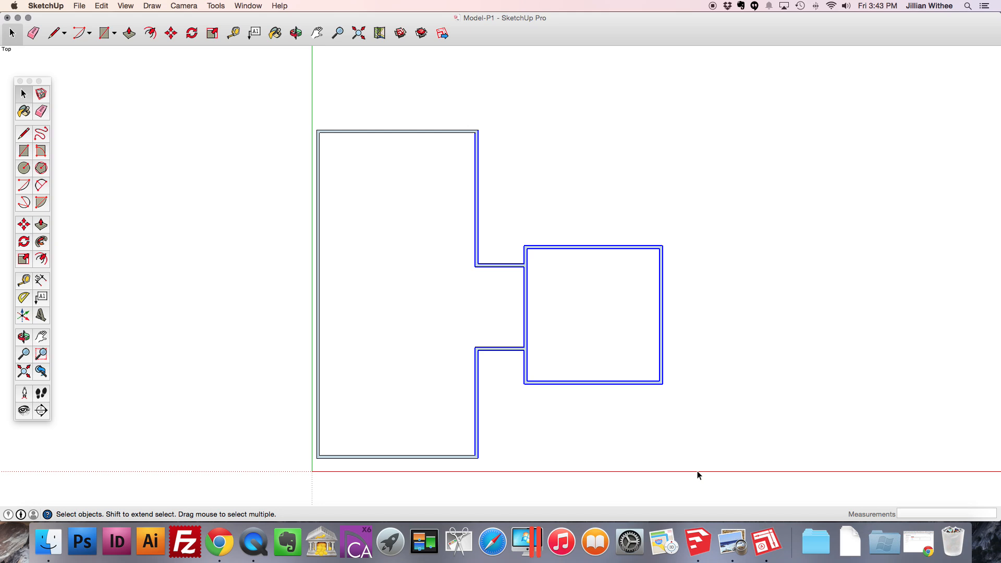
pyautogui.click(672, 435)
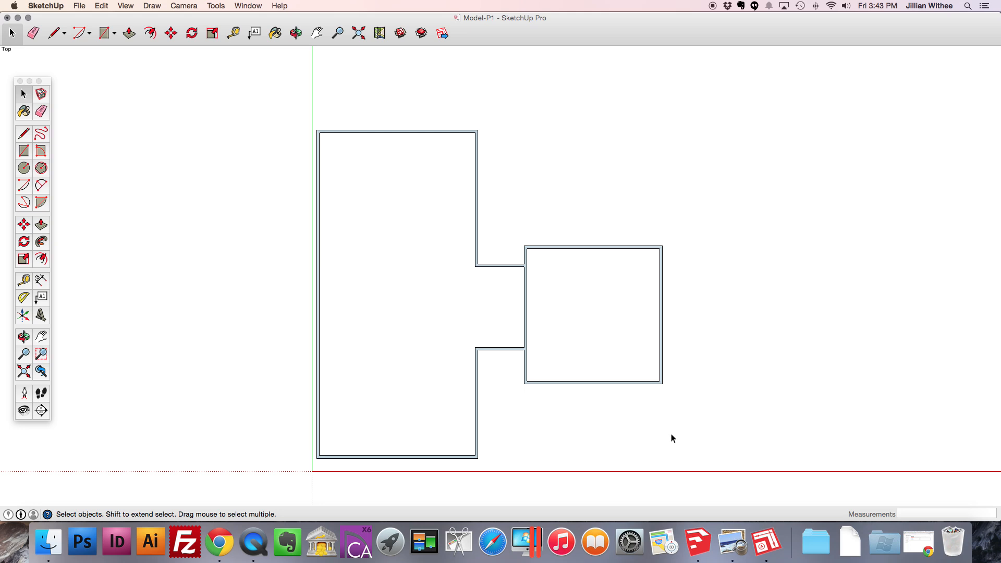
# - Try window and crossing selections on the garage walls, check the wall faces at the garage's outer corner, and clear the selection
pyautogui.moveTo(461, 102); pyautogui.dragTo(693, 433)
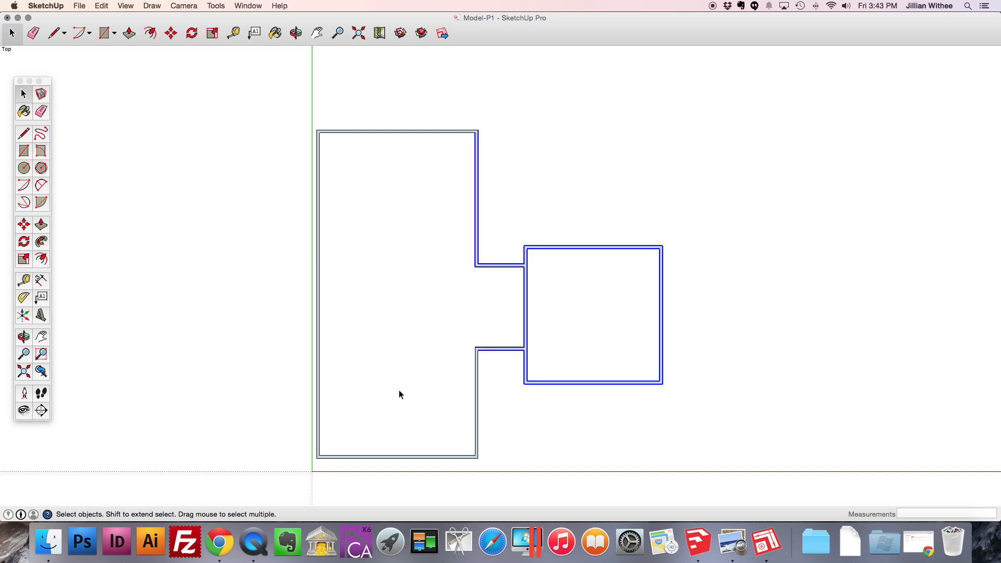
pyautogui.moveTo(706, 431); pyautogui.dragTo(616, 330)
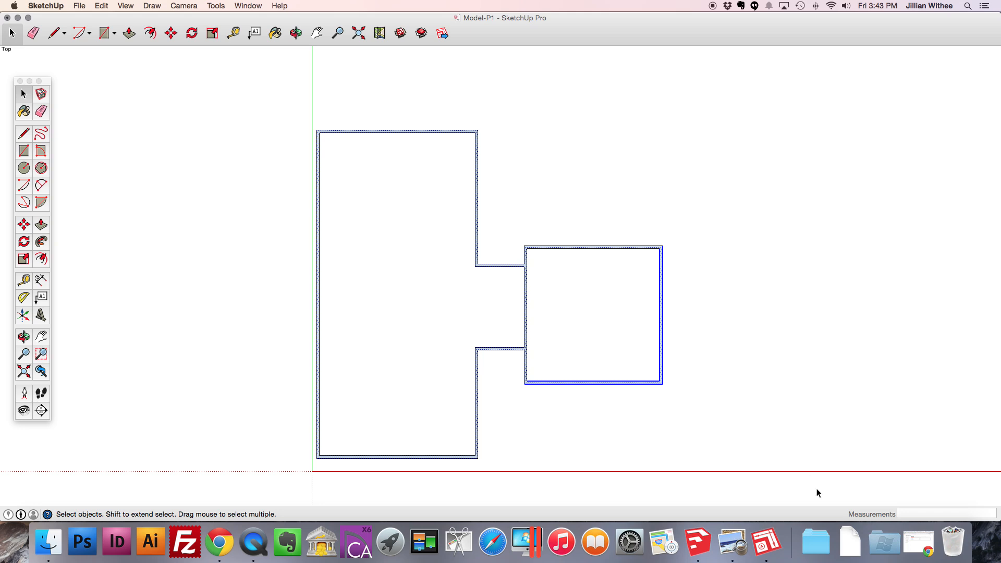
pyautogui.moveTo(706, 418); pyautogui.dragTo(640, 358)
pyautogui.scroll(8, 668, 382)
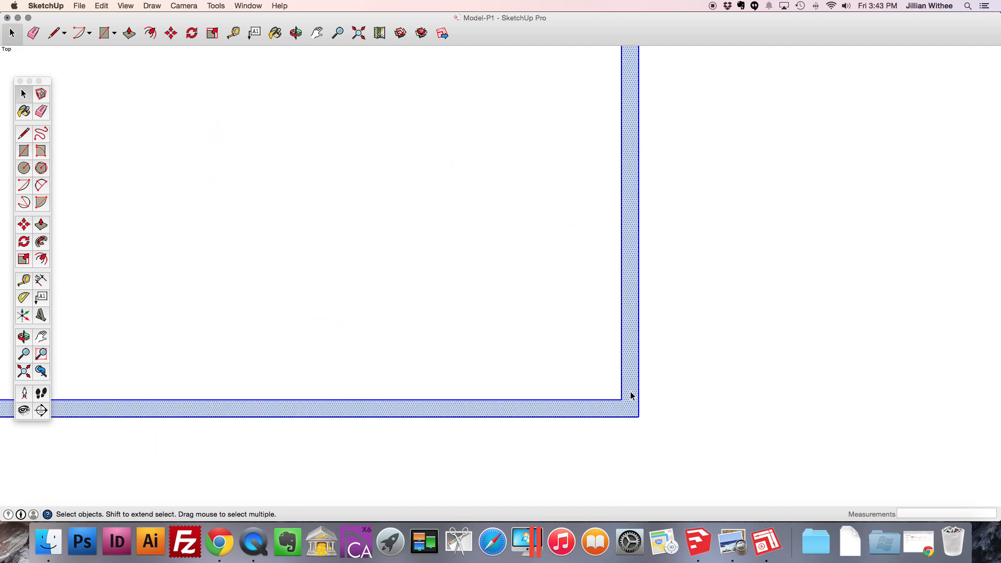
pyautogui.click(656, 407)
pyautogui.scroll(-8, 653, 397)
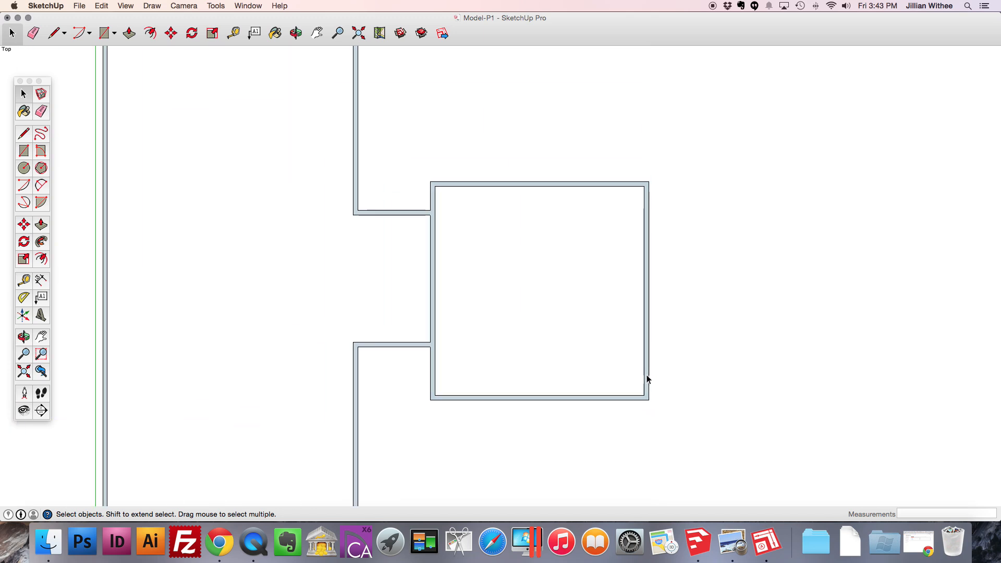
# - Move the garage, connector and the main building's garage-side walls outward 2.75" along the red axis
pyautogui.moveTo(405, 78); pyautogui.dragTo(666, 483)
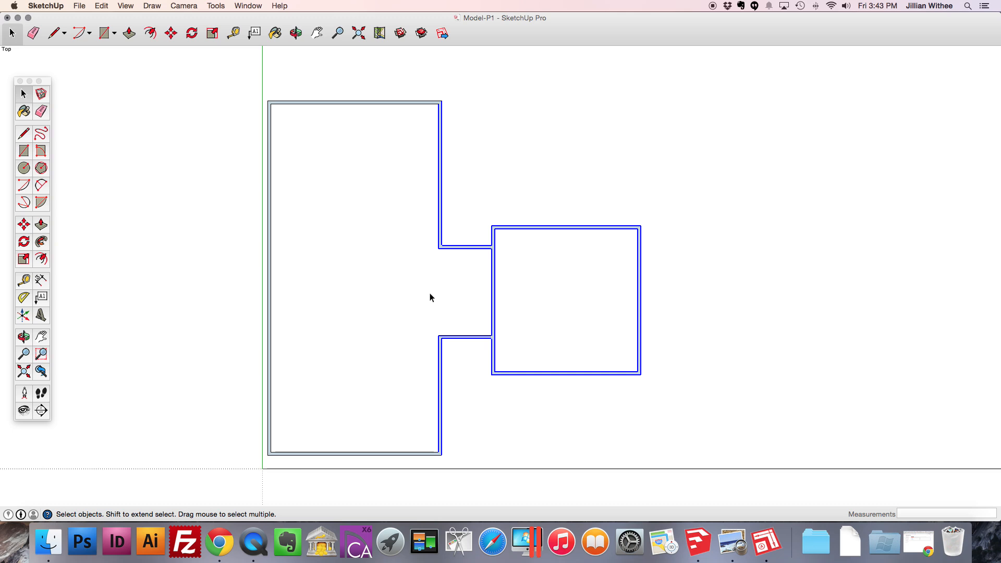
pyautogui.click(171, 33)
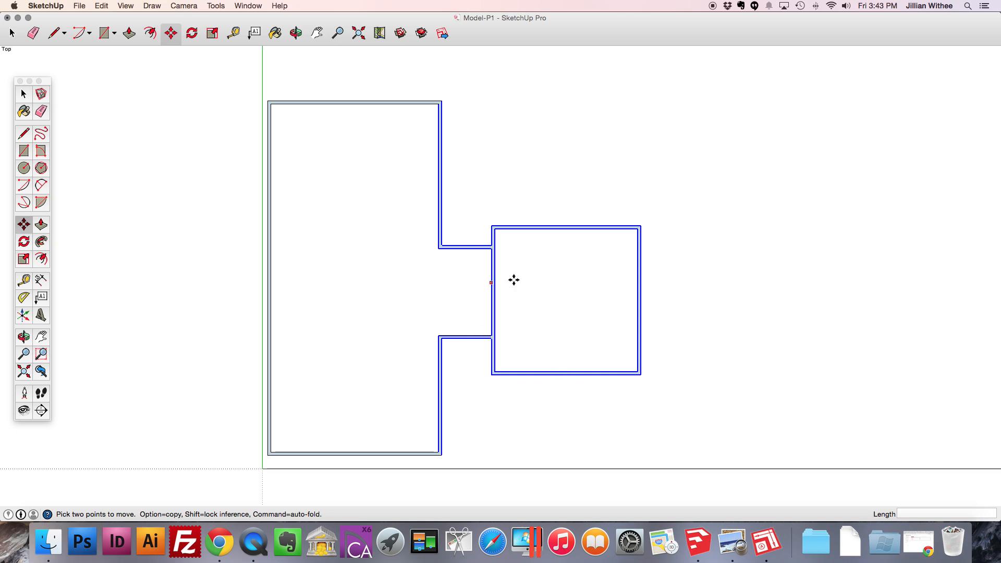
pyautogui.click(442, 454)
pyautogui.scroll(6, 476, 454)
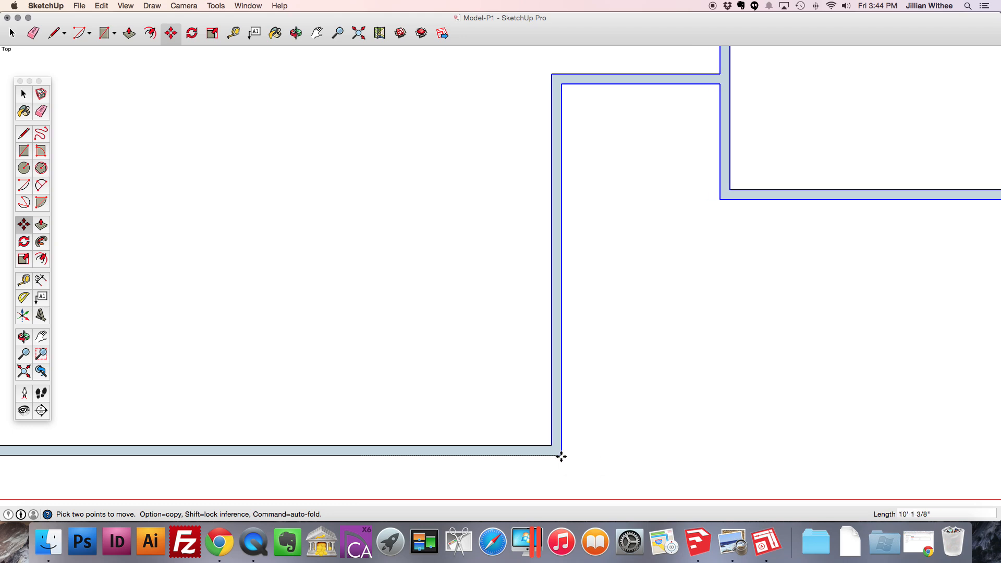
pyautogui.write('2')
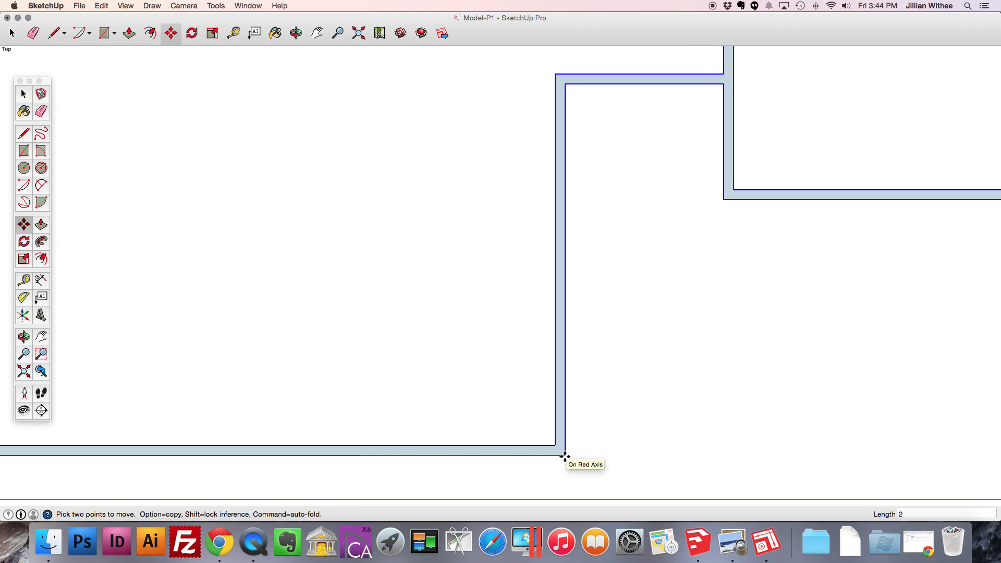
pyautogui.write('.75"')
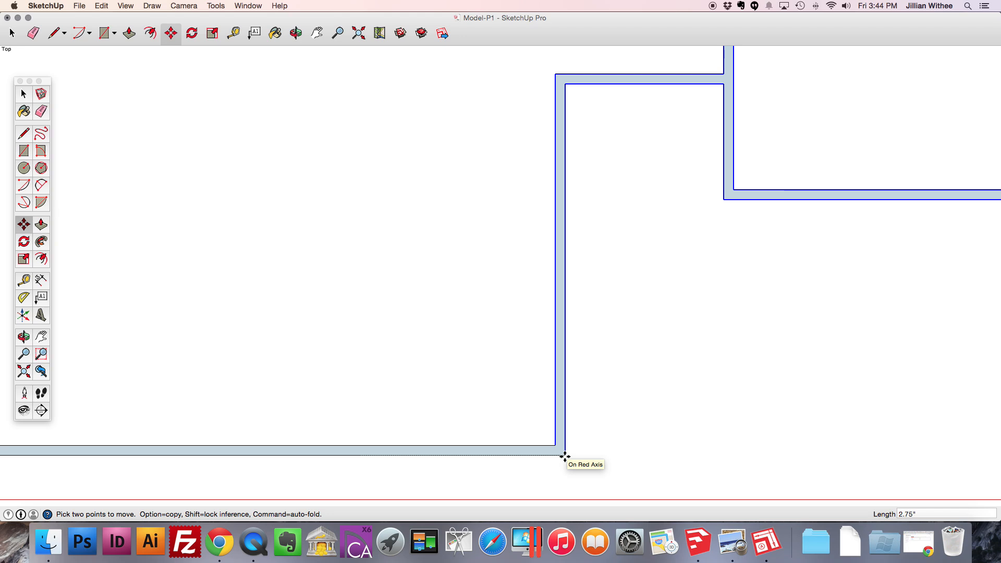
pyautogui.press('Return')
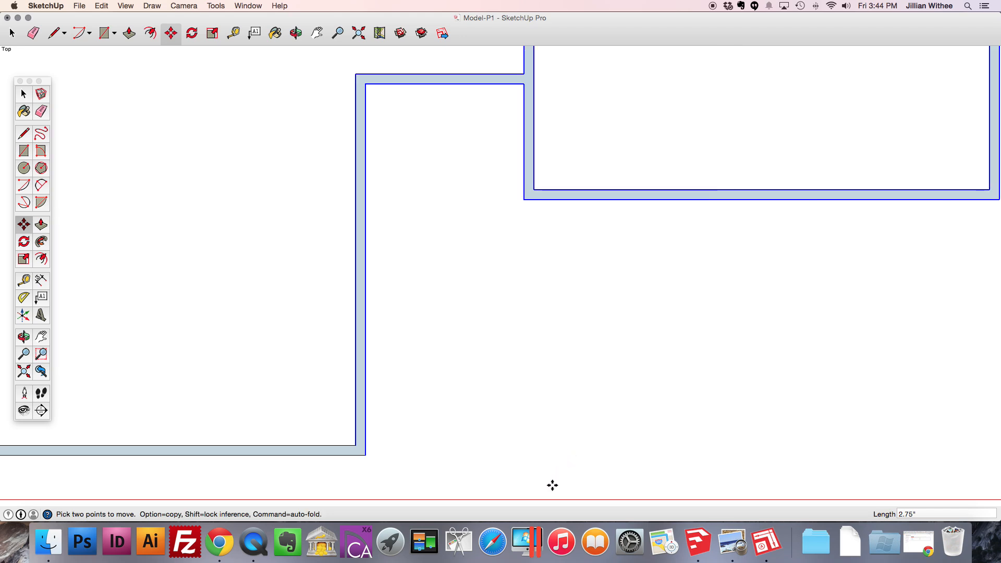
# - Measure the main building's interior width again between its long side walls
pyautogui.scroll(-3, 553, 486)
pyautogui.scroll(-5, 552, 486)
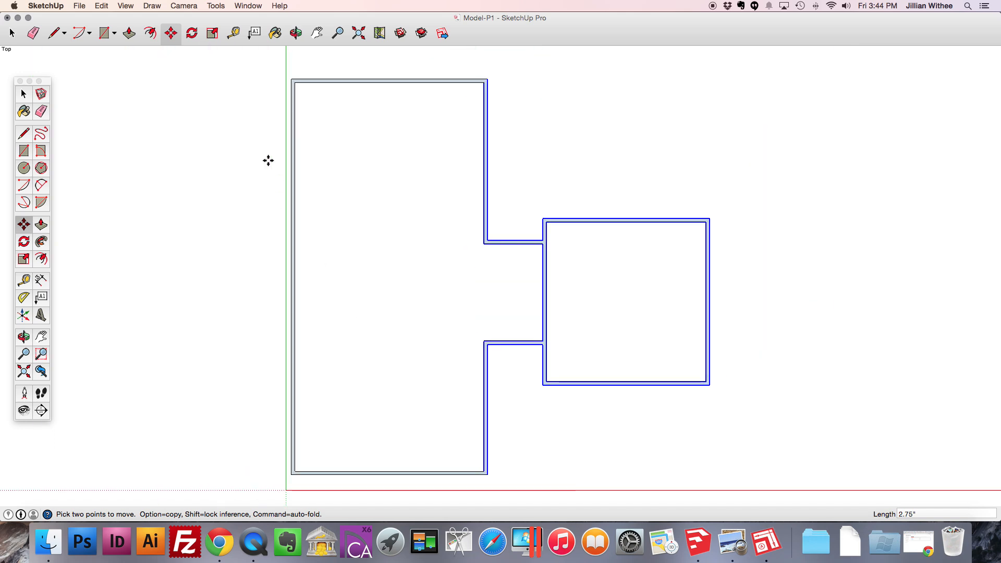
pyautogui.click(239, 37)
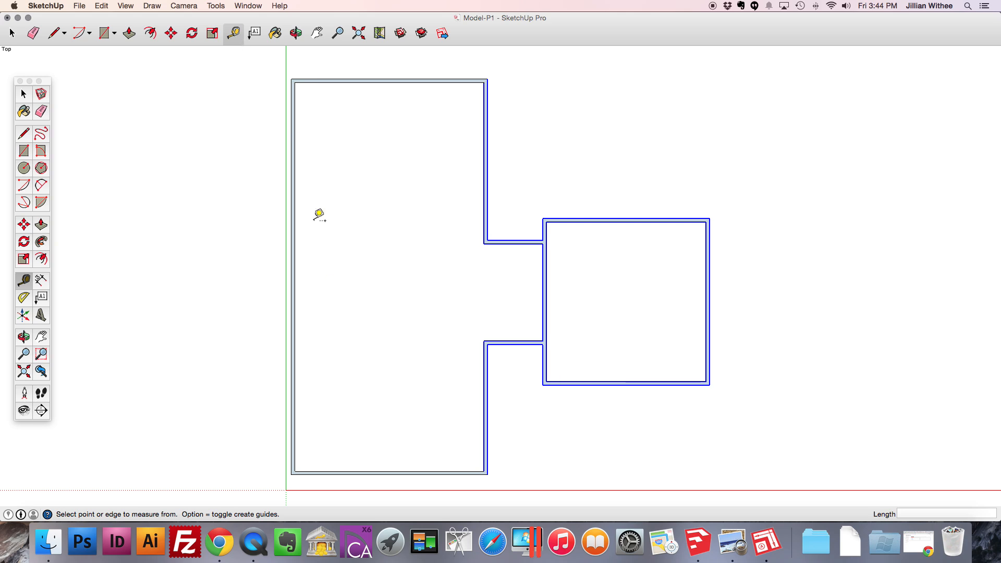
pyautogui.click(294, 444)
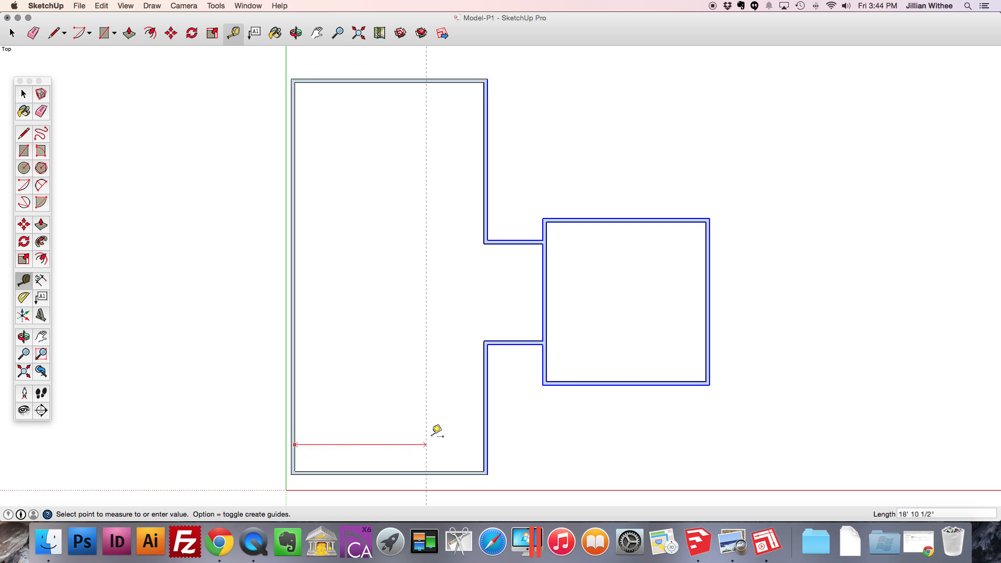
pyautogui.click(485, 435)
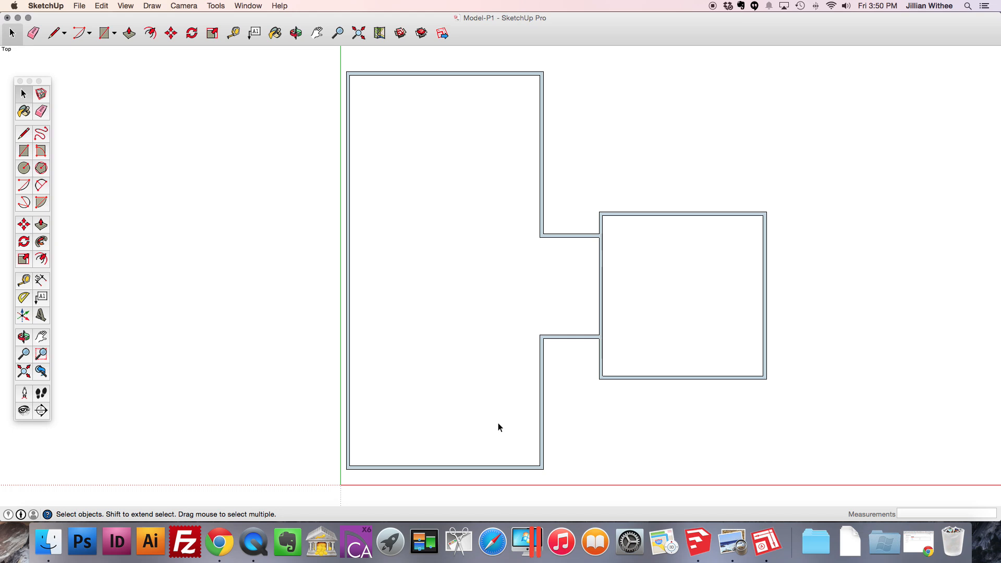
# - Select all walls of the main building, connector and garage, and make them a single group
pyautogui.scroll(-3, 492, 390)
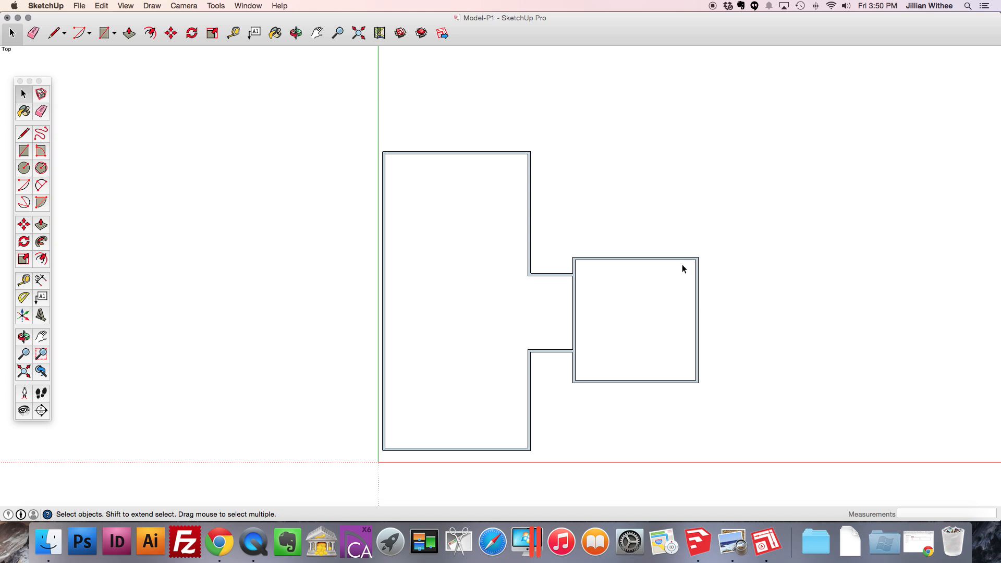
pyautogui.moveTo(365, 136)
pyautogui.mouseDown()
pyautogui.moveTo(627, 404)
pyautogui.moveTo(731, 475)
pyautogui.mouseUp()
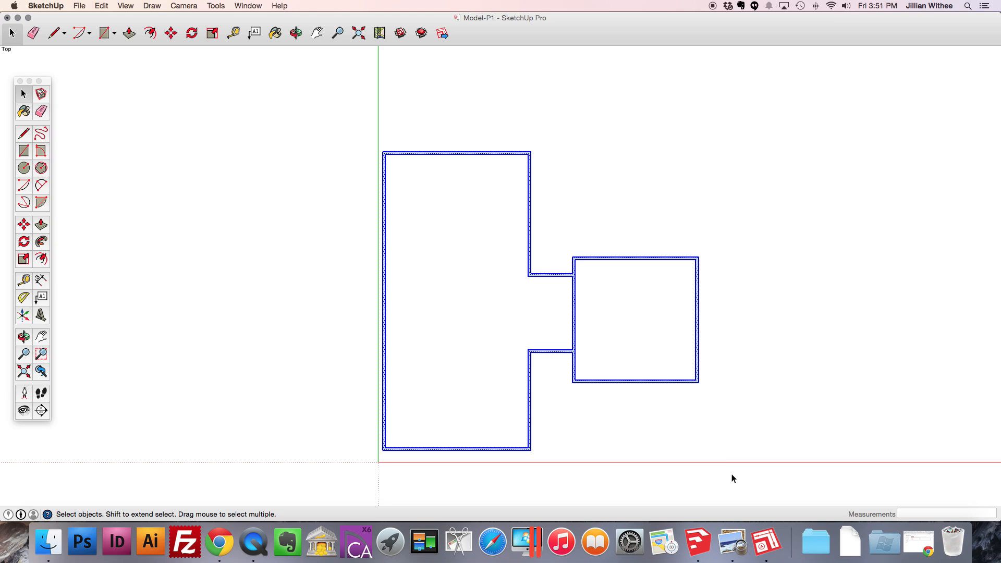
pyautogui.scroll(4, 579, 360)
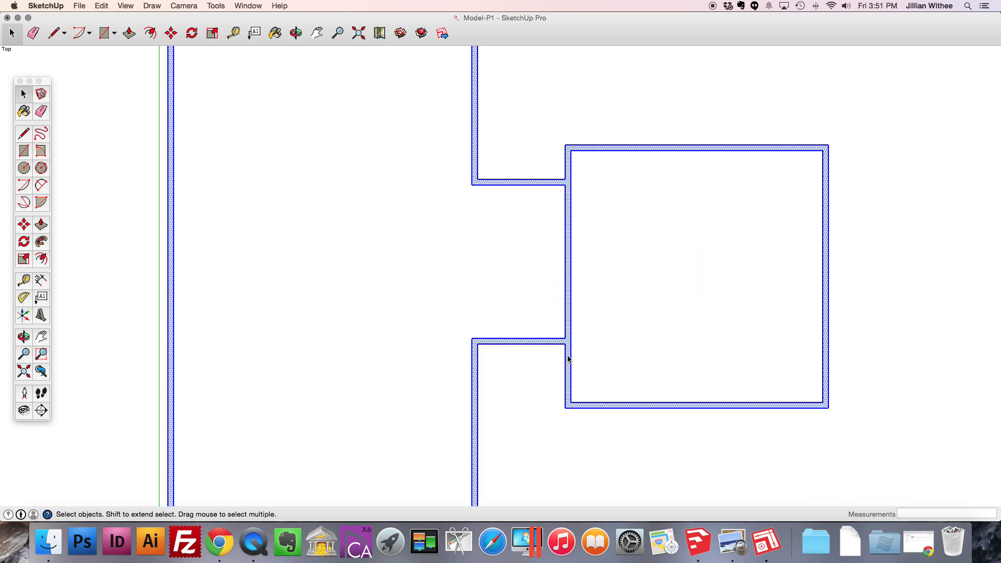
pyautogui.rightClick(569, 357)
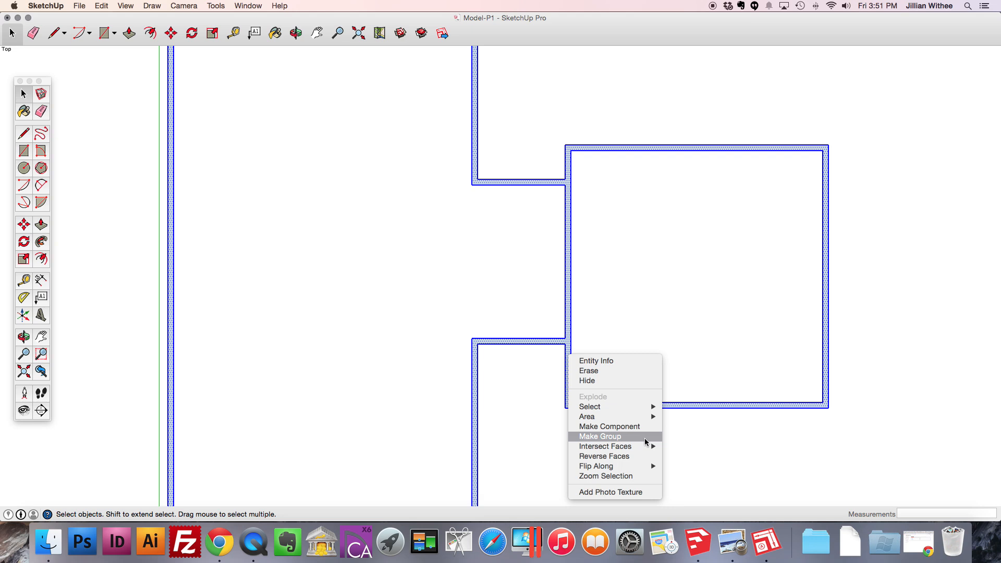
pyautogui.click(645, 440)
pyautogui.scroll(-4, 538, 349)
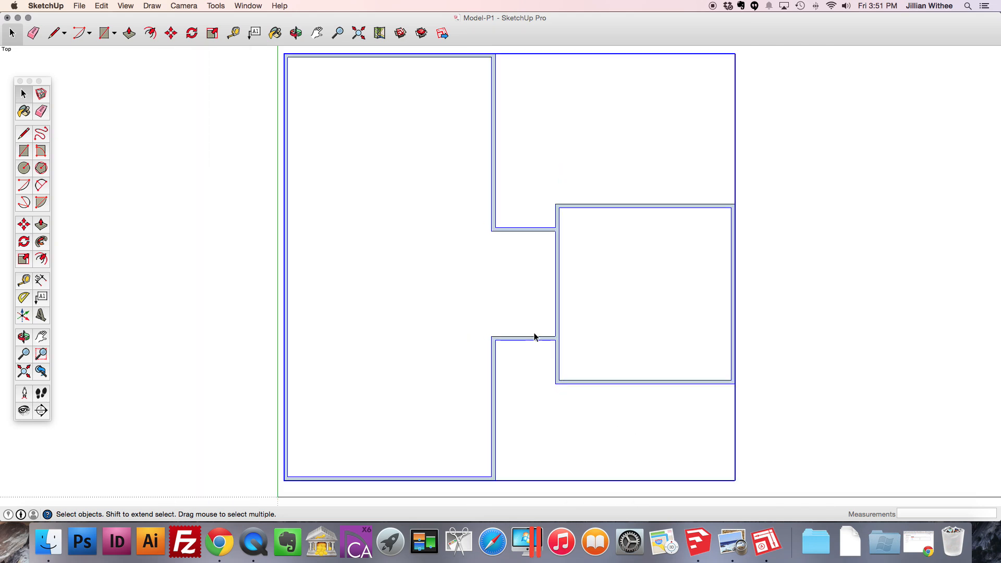
# - Check that the exterior walls select together as one group, and clear the selection
pyautogui.click(788, 338)
pyautogui.click(536, 231)
pyautogui.click(808, 270)
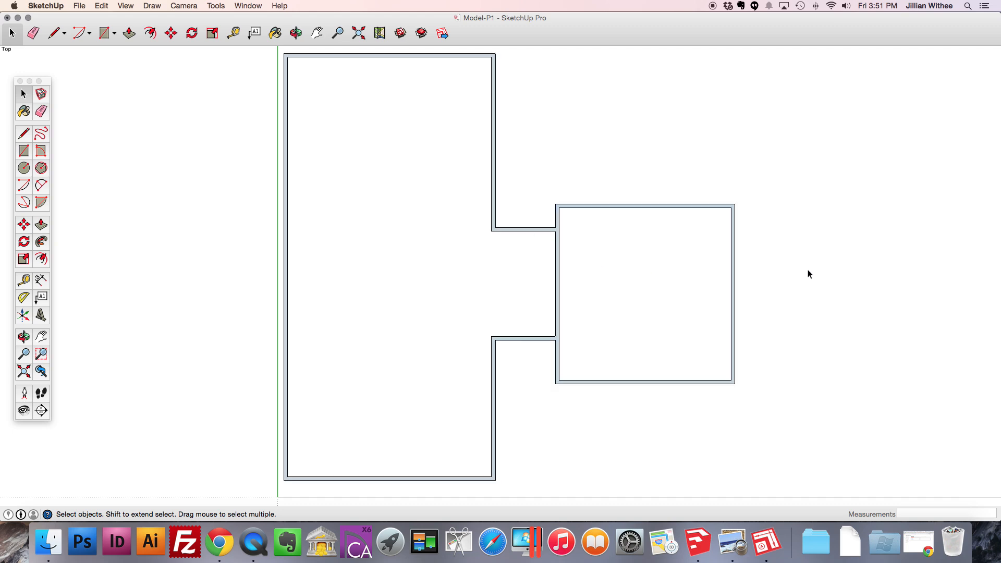
pyautogui.scroll(-1, 564, 488)
pyautogui.scroll(-1, 563, 491)
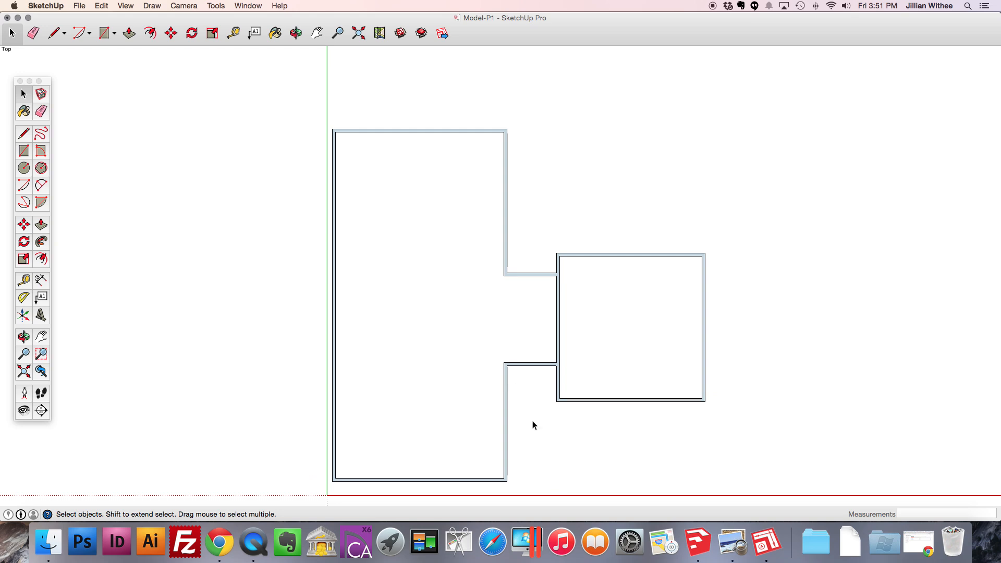
pyautogui.scroll(-2, 450, 251)
pyautogui.scroll(2, 447, 378)
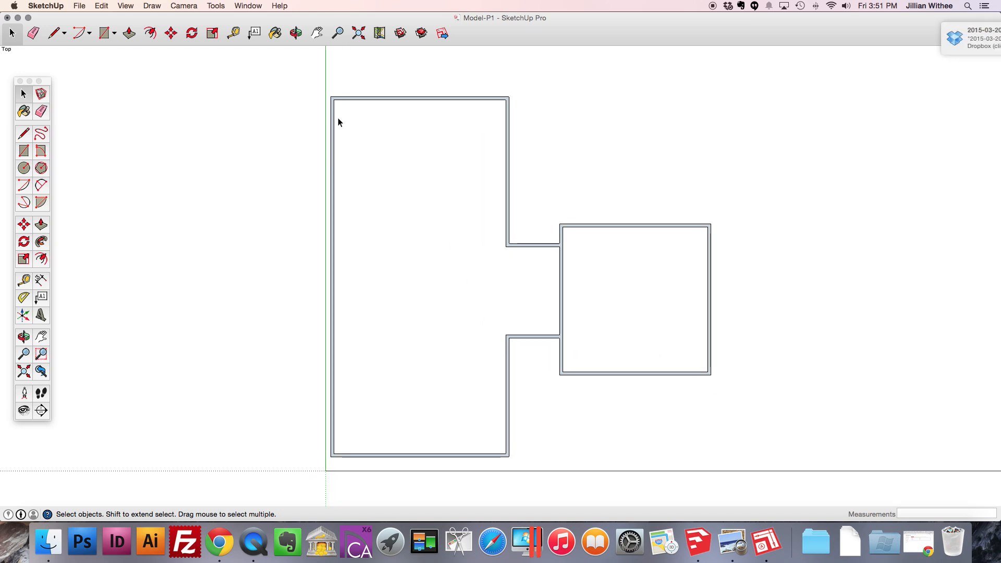
pyautogui.click(335, 100)
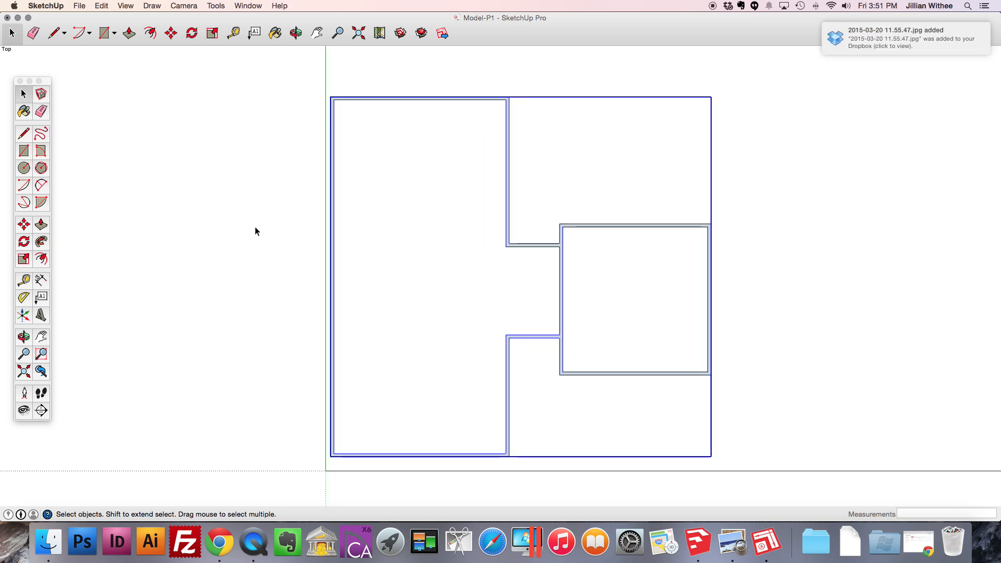
pyautogui.click(255, 227)
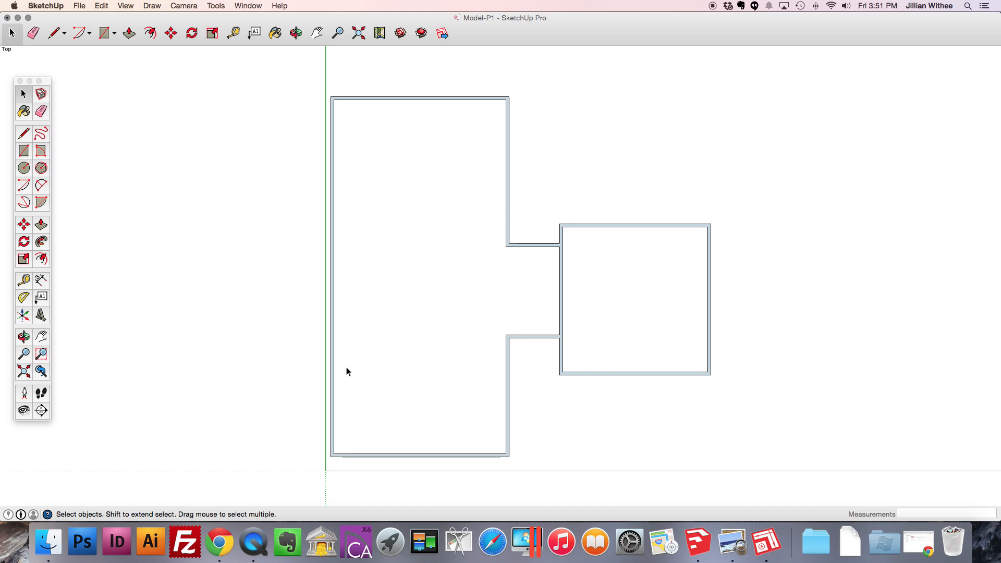
# - Consult the field measurements in Preview, and place a guide 12'9.25" into the main building from the lower end wall's inner face
pyautogui.click(732, 543)
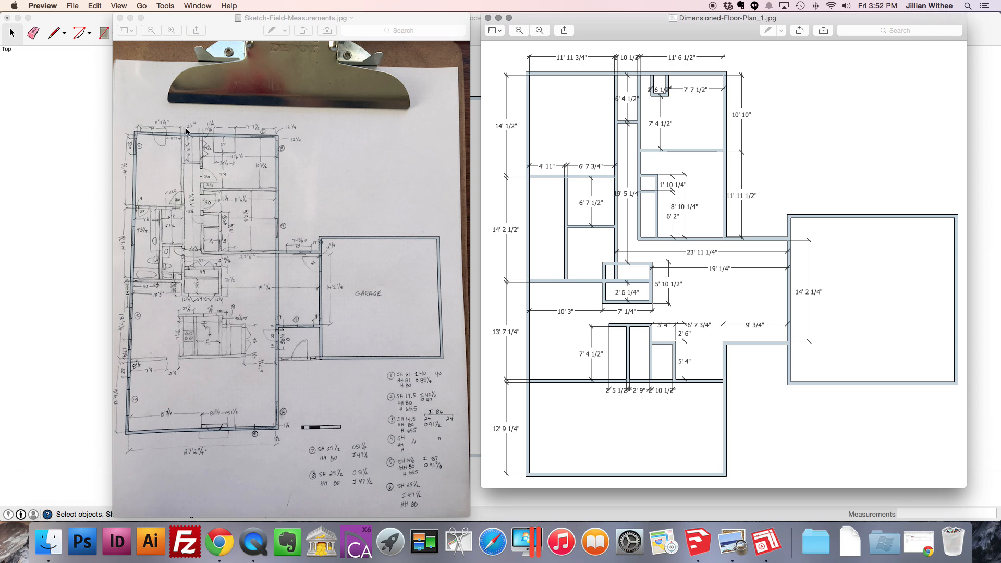
pyautogui.click(74, 270)
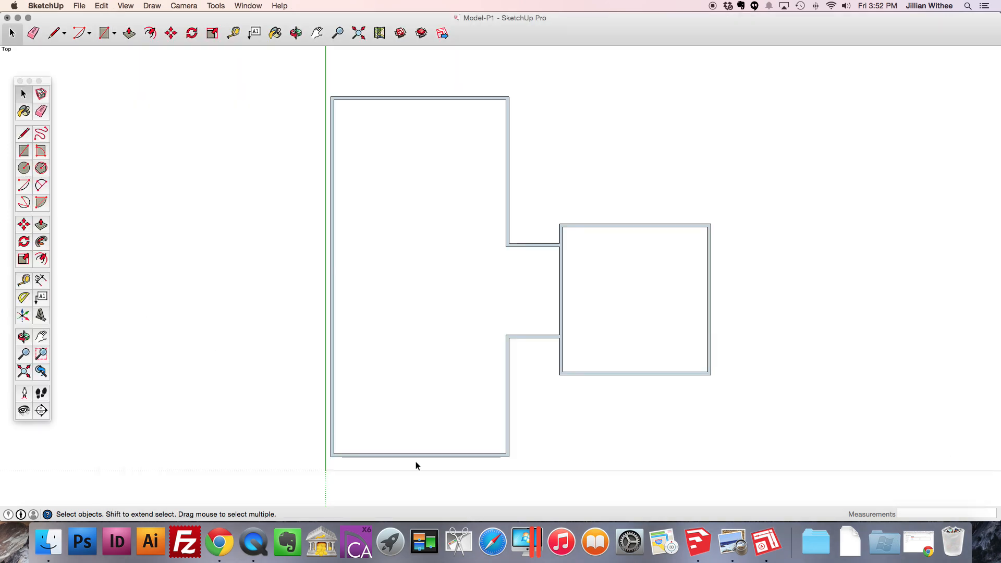
pyautogui.click(234, 33)
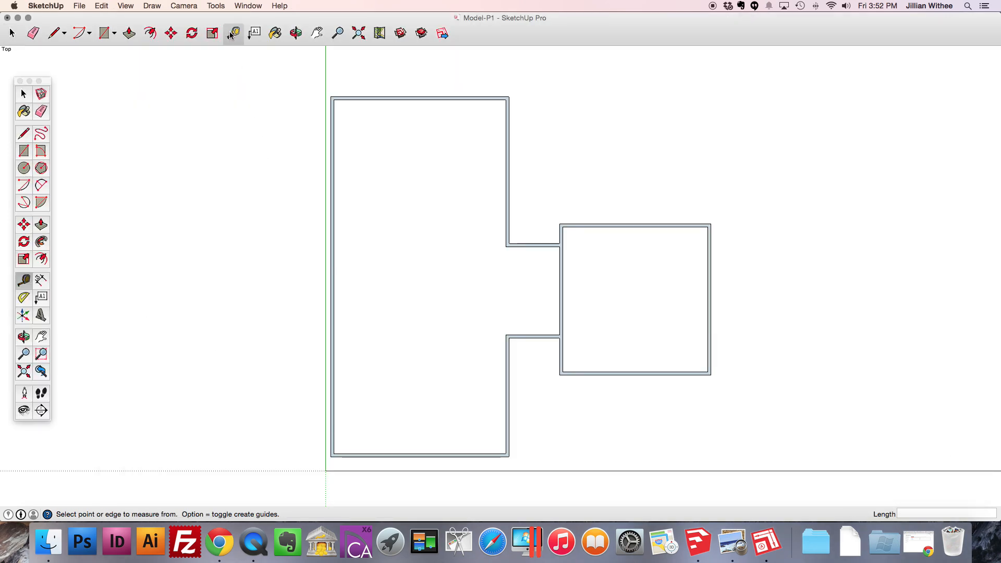
pyautogui.click(420, 454)
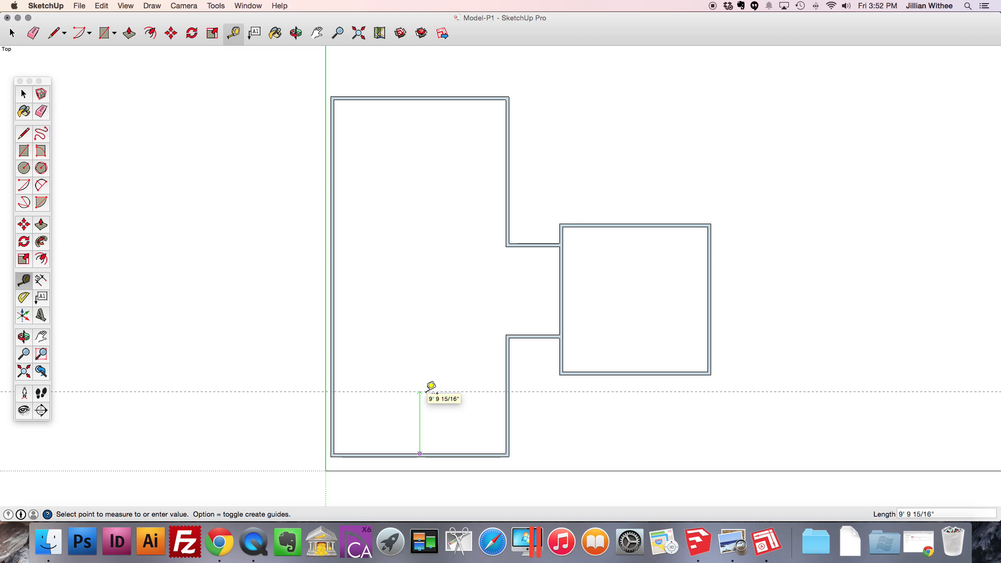
pyautogui.write("12'9.25")
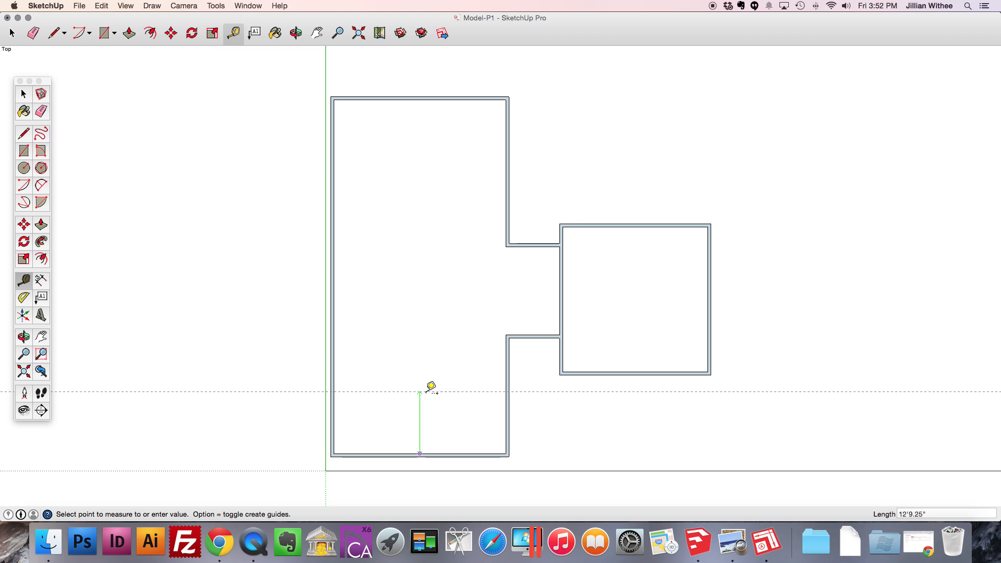
pyautogui.press('Return')
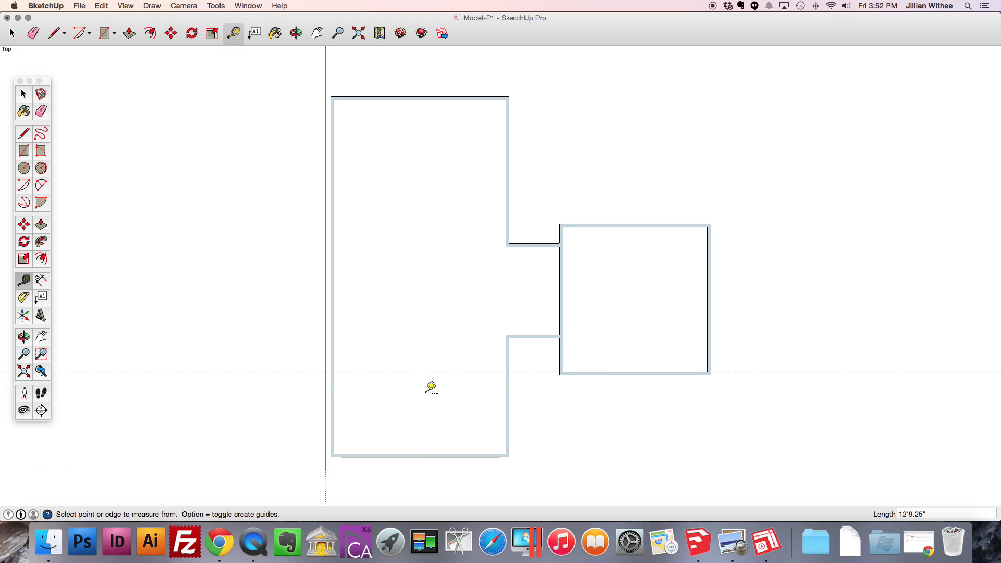
# - Measure the guide's distance from the lower end wall, and place a second parallel guide 5.5" farther into the building
pyautogui.click(382, 454)
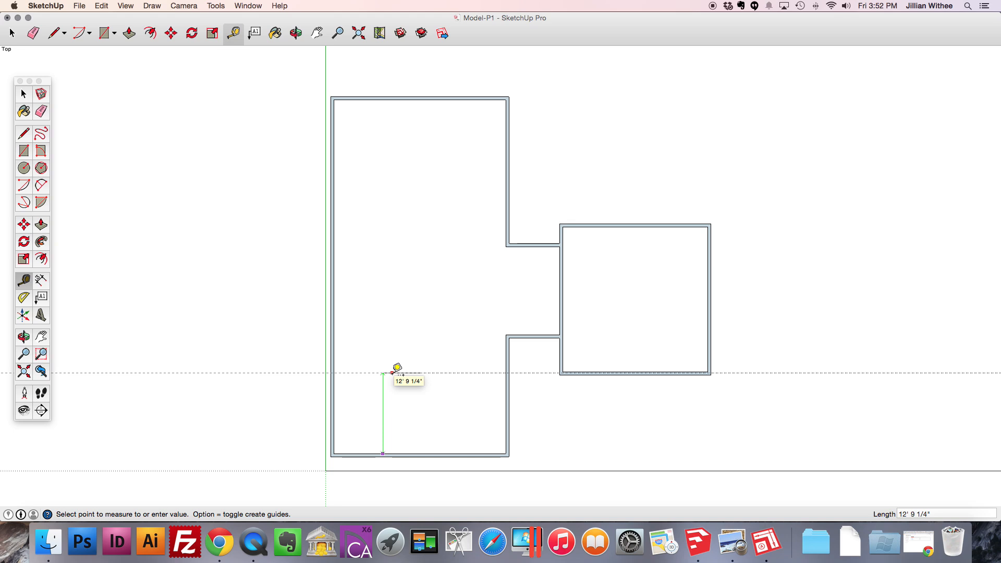
pyautogui.click(395, 372)
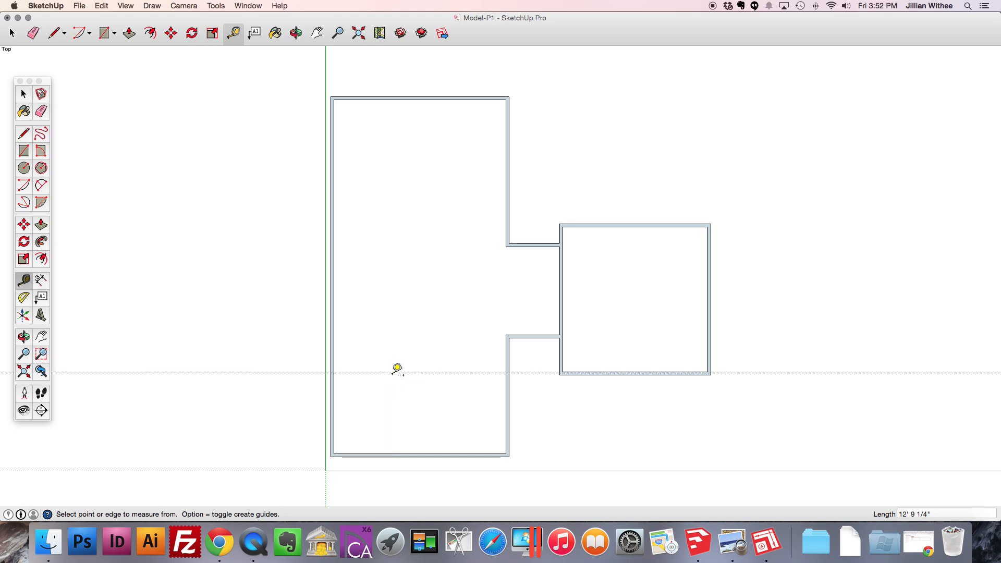
pyautogui.click(394, 372)
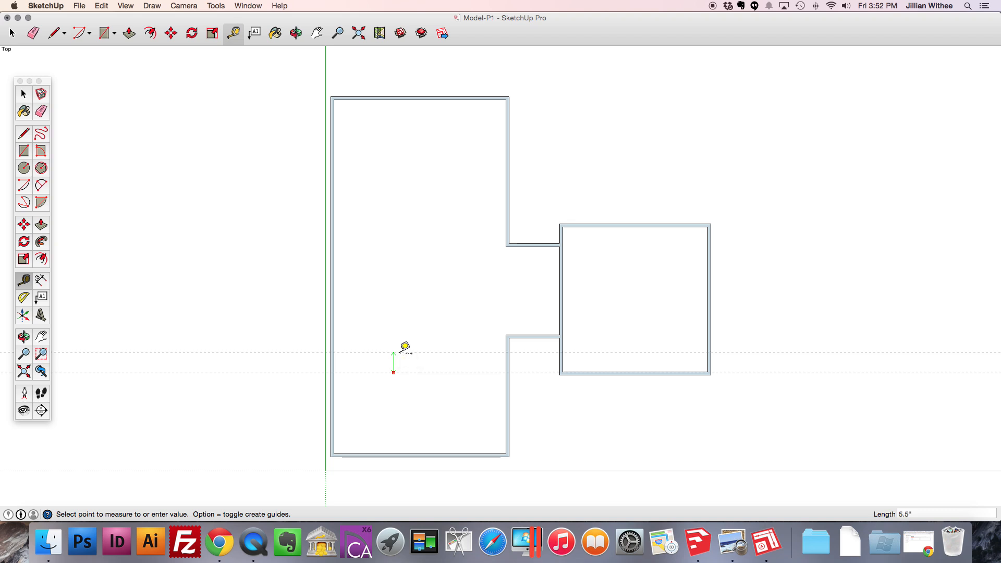
pyautogui.press('Return')
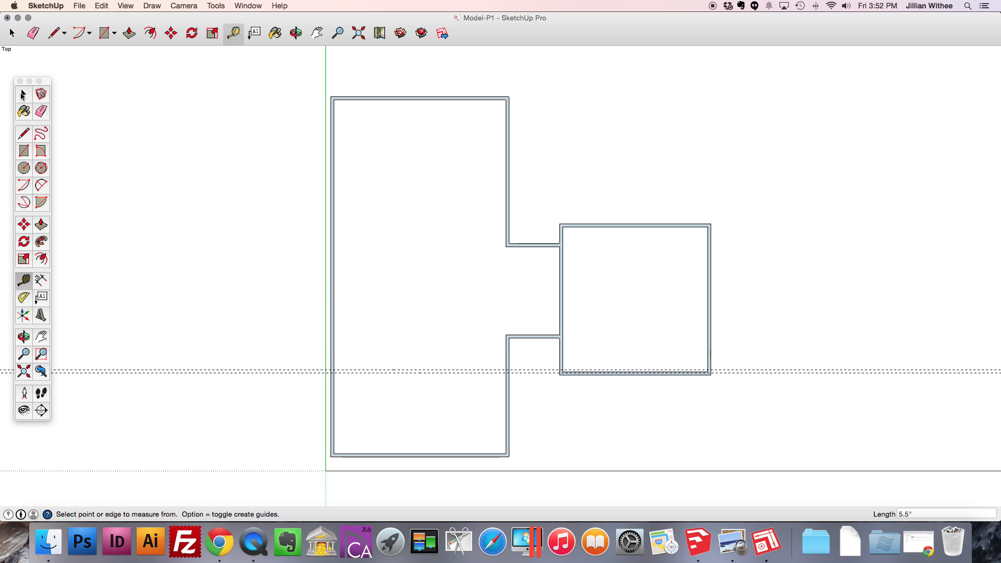
pyautogui.click(23, 95)
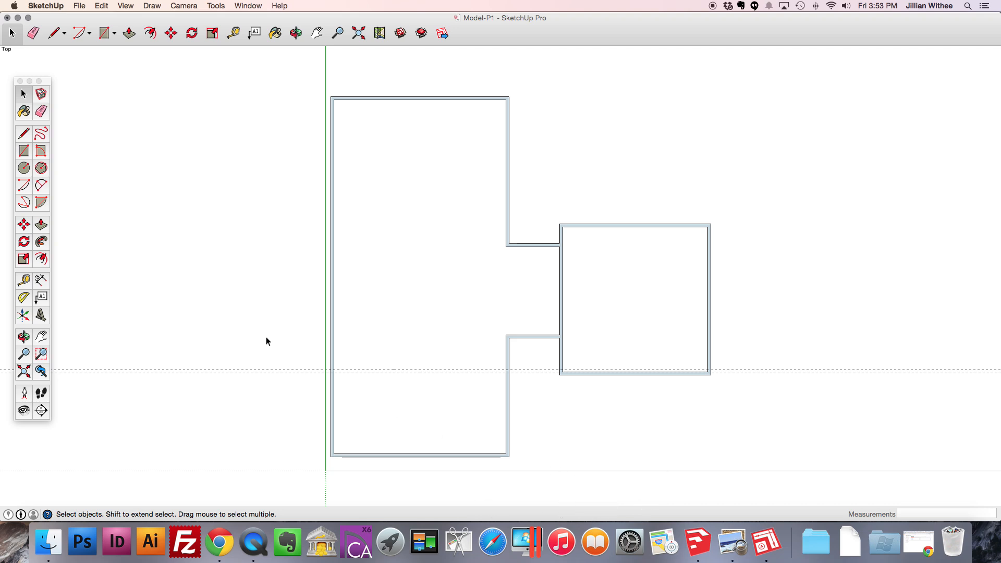
pyautogui.click(26, 135)
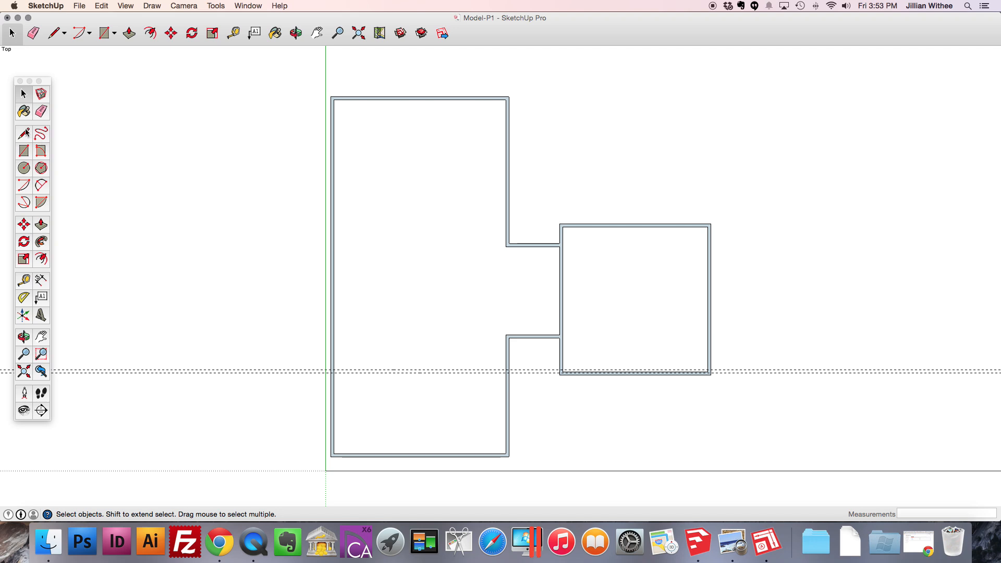
pyautogui.click(335, 405)
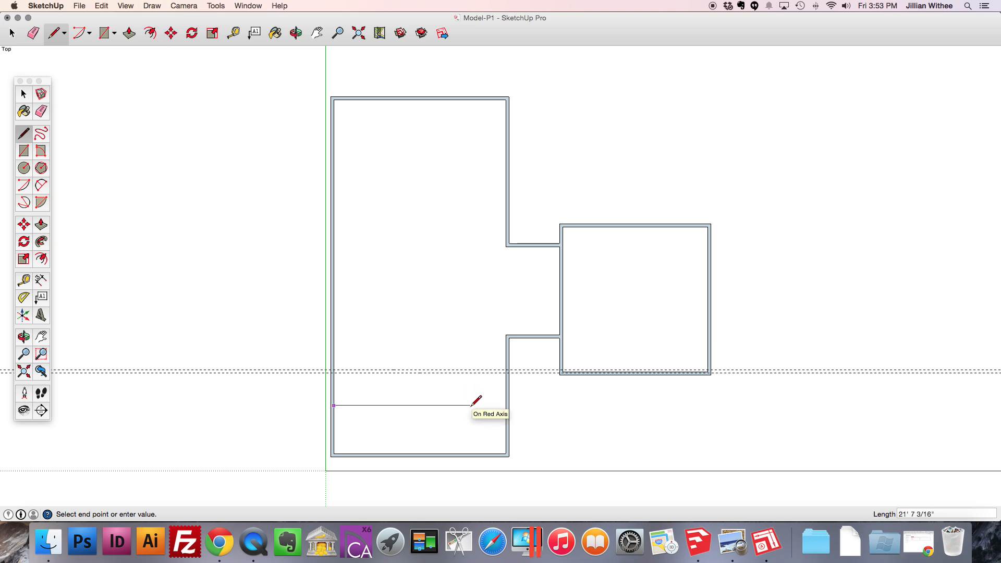
pyautogui.press('Escape')
pyautogui.click(420, 453)
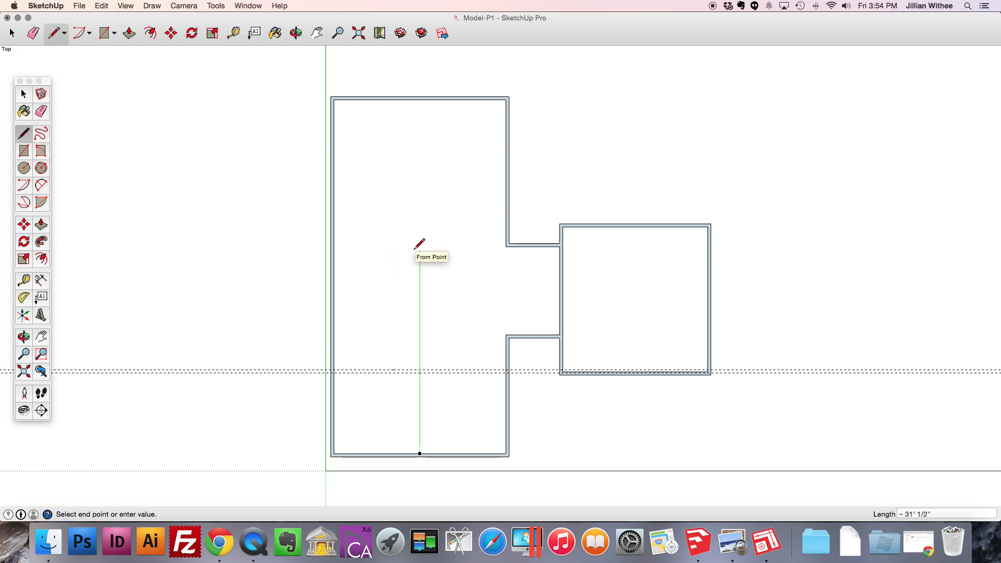
pyautogui.press('Escape')
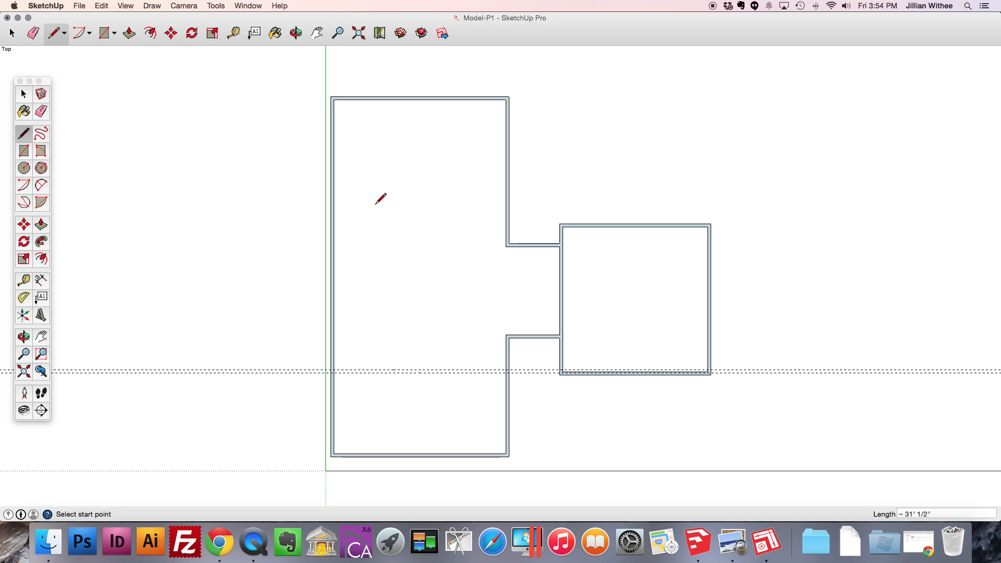
pyautogui.click(24, 94)
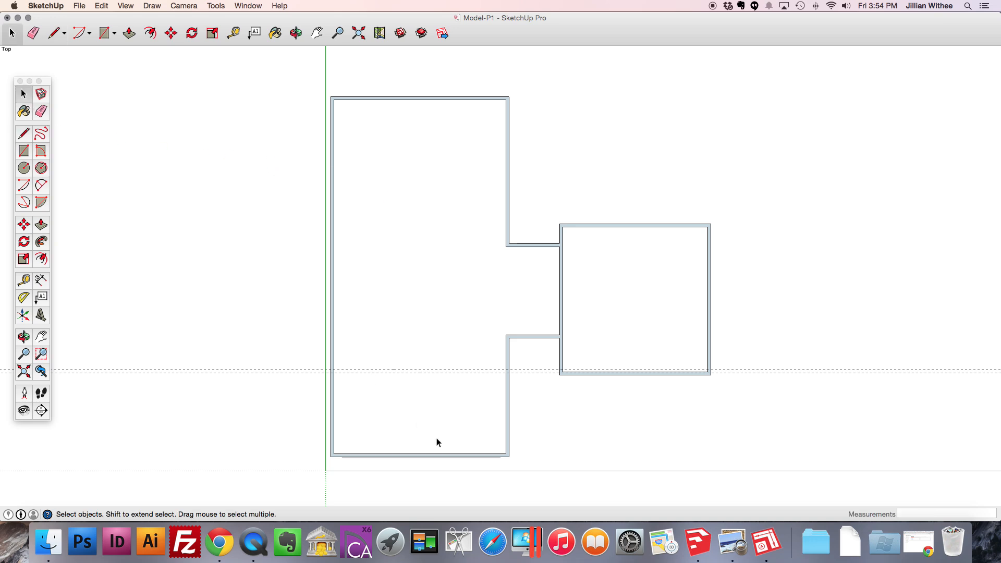
# - Draw the interior wall as a 5 1/2" by 27' 2 3/4" rectangle between the two guides, spanning the main building's inner wall faces
pyautogui.scroll(3, 440, 370)
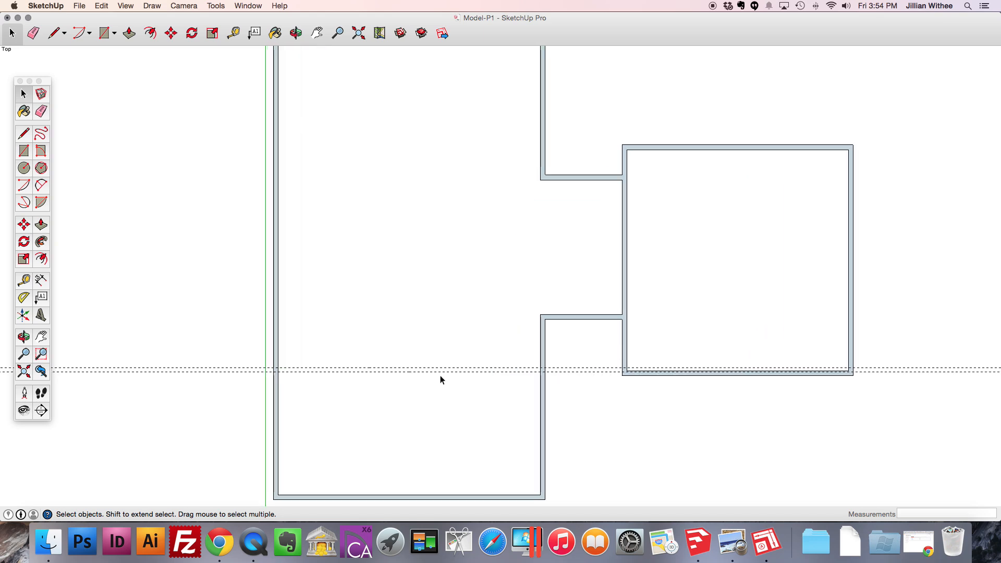
pyautogui.scroll(-1, 441, 371)
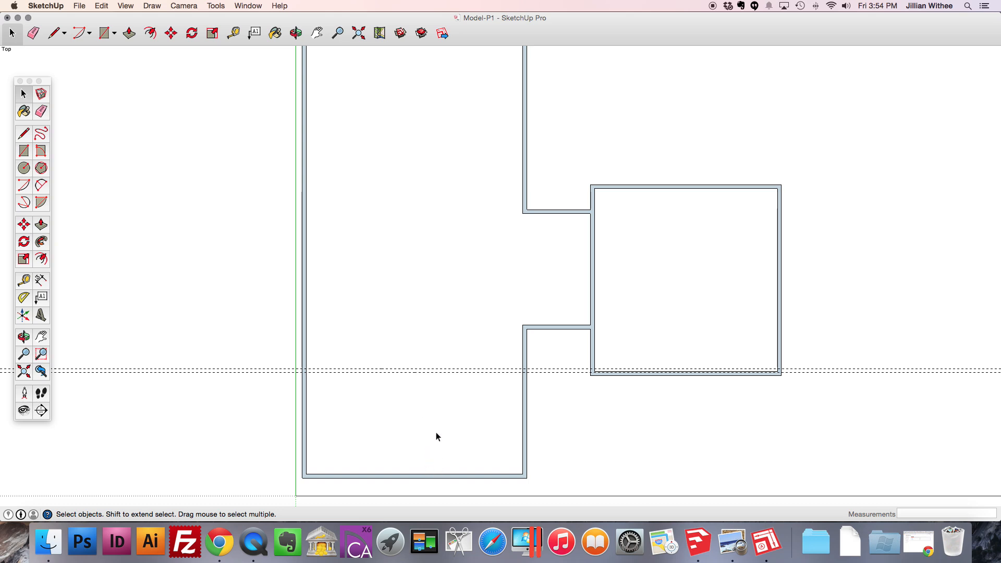
pyautogui.scroll(3, 432, 410)
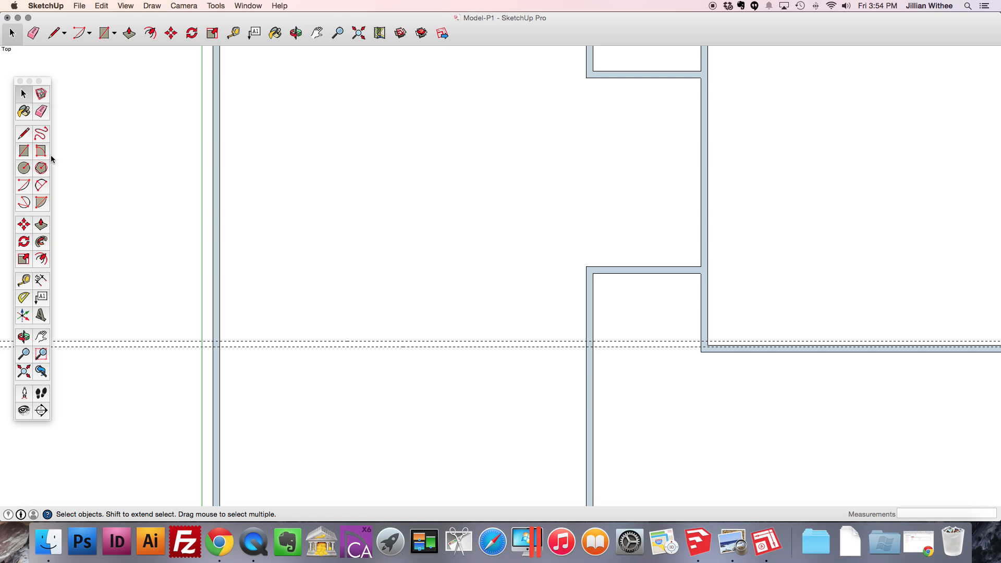
pyautogui.click(104, 33)
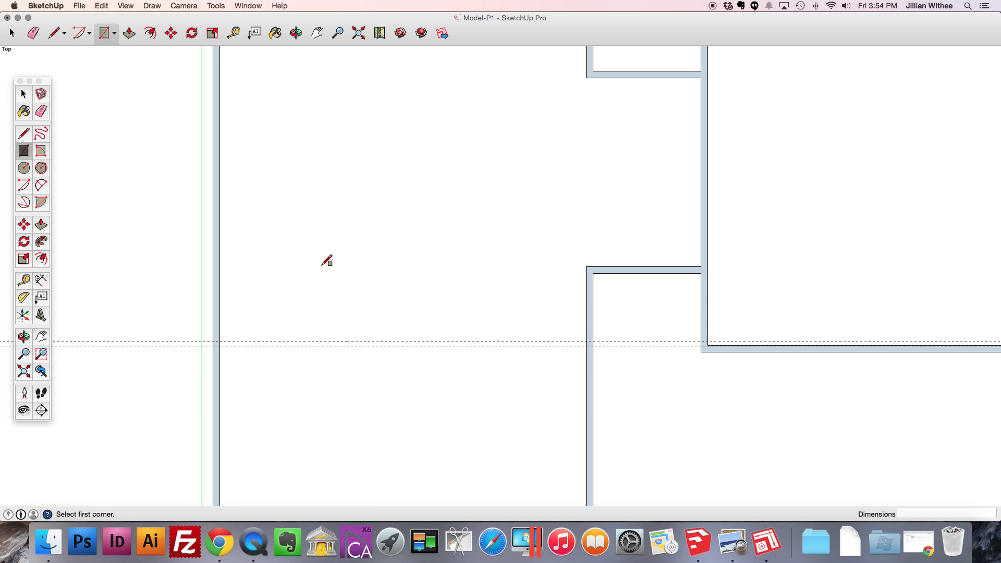
pyautogui.scroll(4, 297, 397)
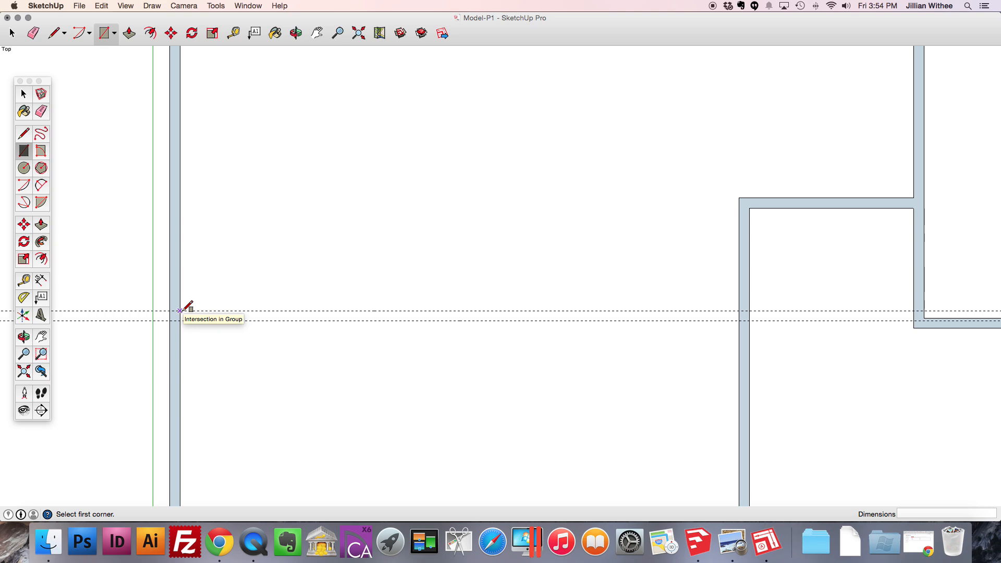
pyautogui.click(180, 310)
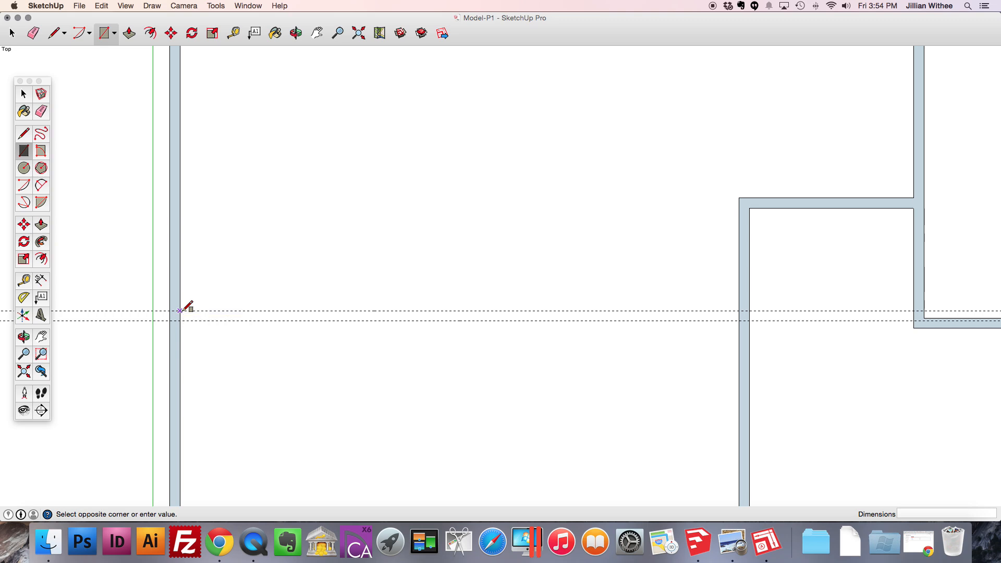
pyautogui.click(740, 320)
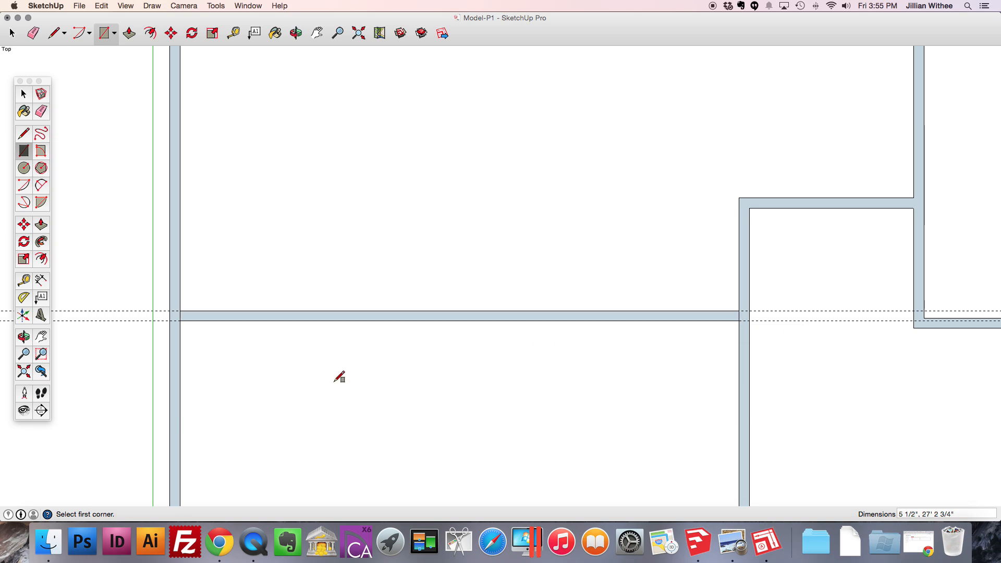
pyautogui.scroll(-5, 437, 204)
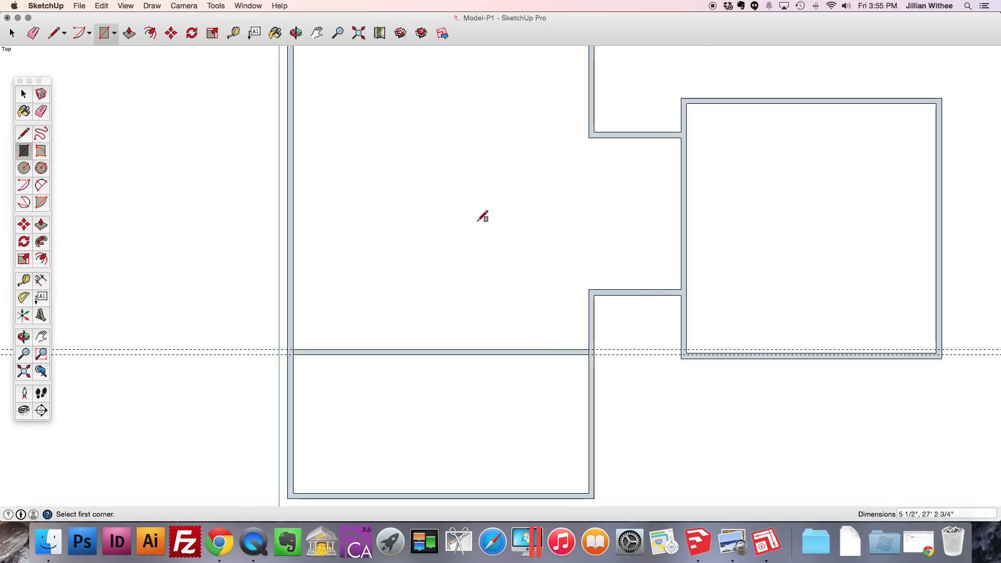
pyautogui.click(24, 96)
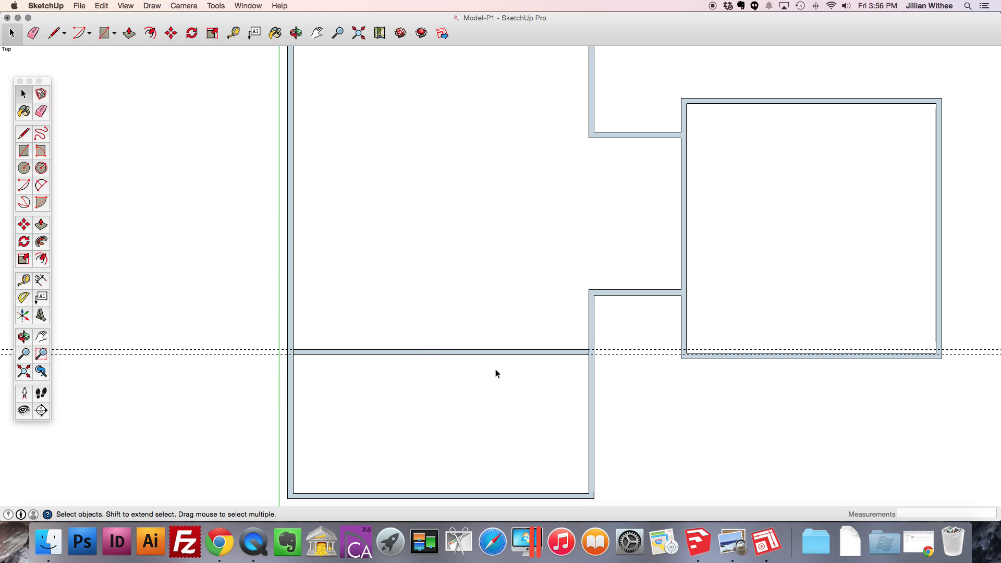
# - Consult the field measurements in Preview, and place a guide in SketchUp 13'7.25" beyond the interior wall, on the side away from the lower end wall
pyautogui.click(729, 544)
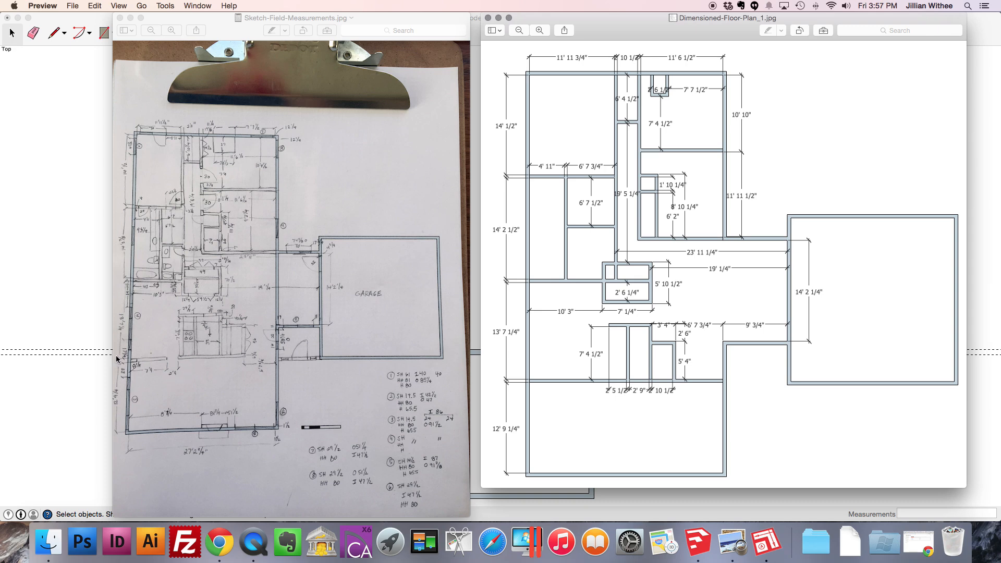
pyautogui.scroll(1, 108, 326)
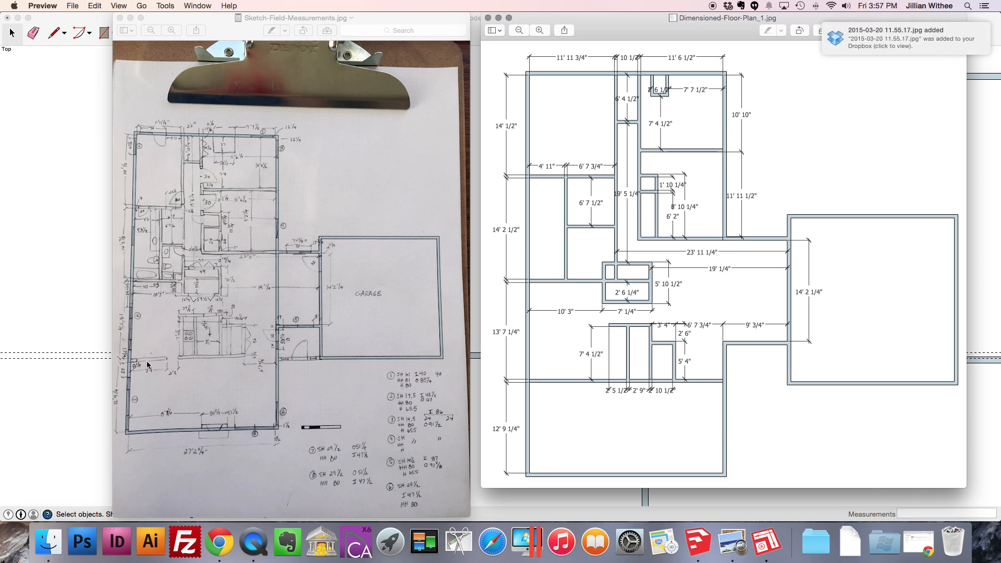
pyautogui.click(102, 313)
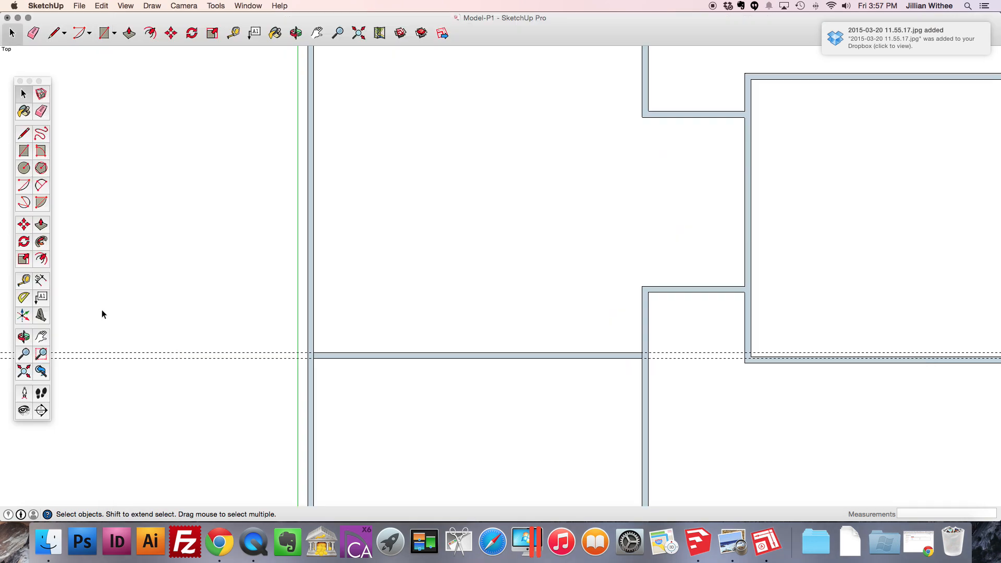
pyautogui.scroll(-5, 301, 353)
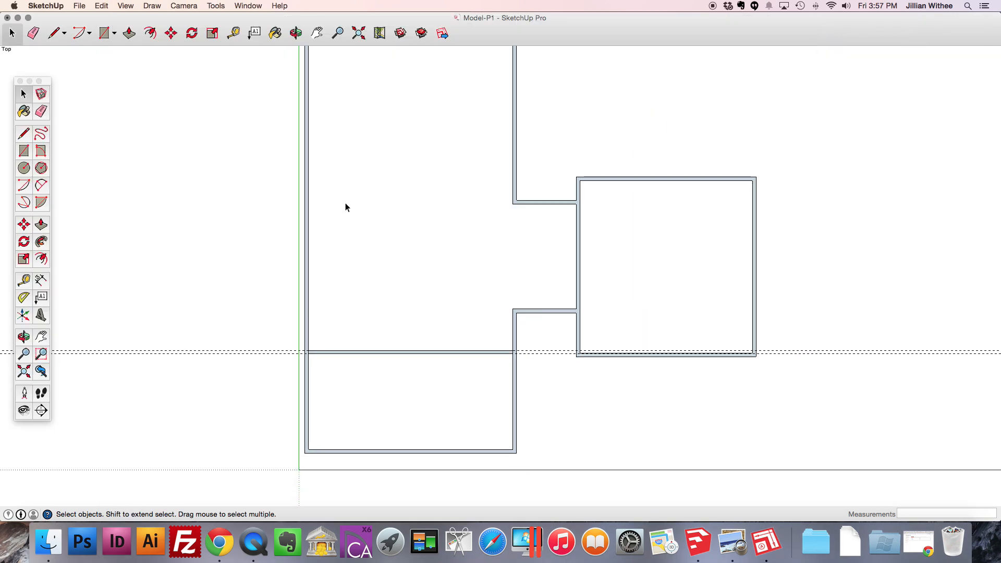
pyautogui.click(237, 33)
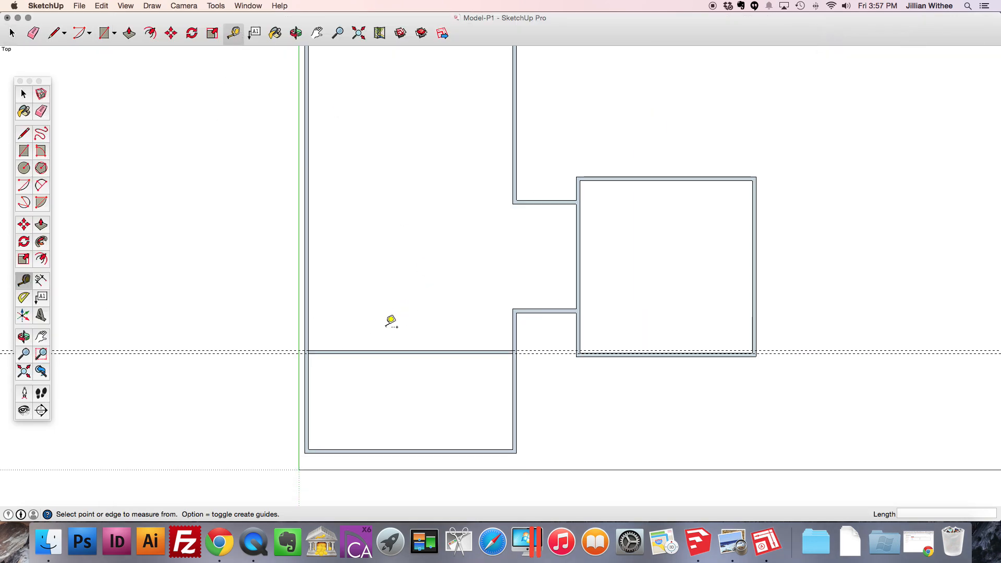
pyautogui.click(381, 350)
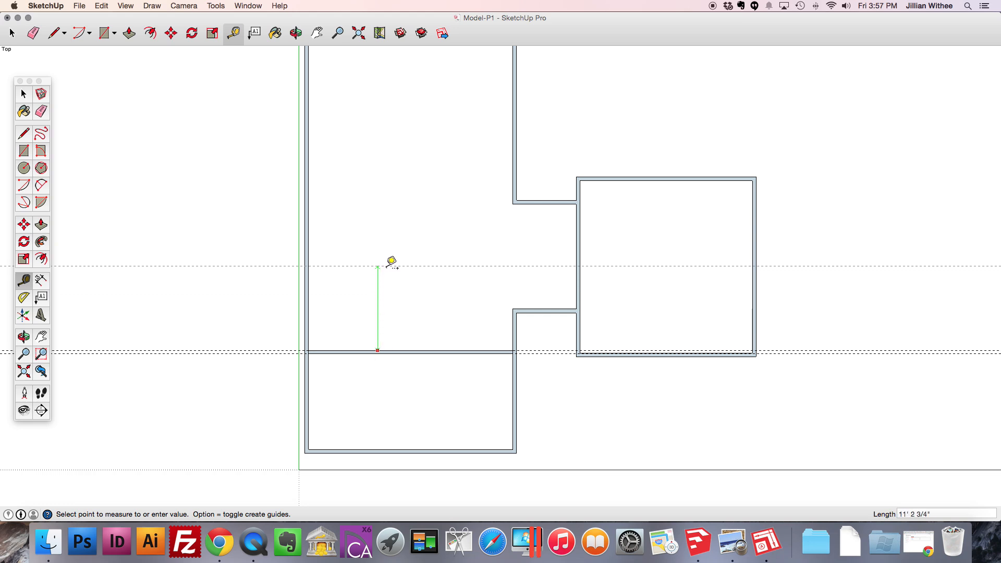
pyautogui.write("13'7.25")
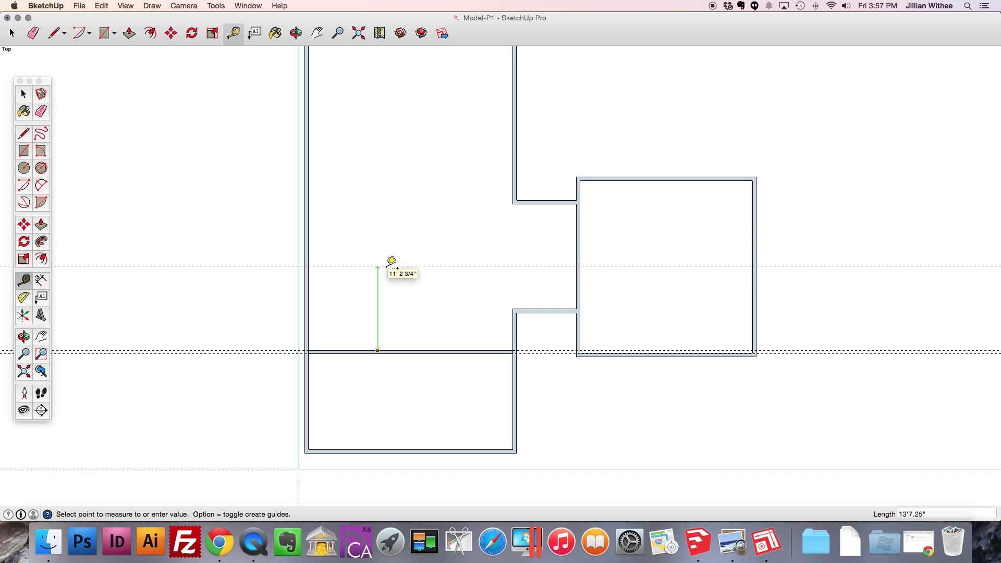
pyautogui.press('Return')
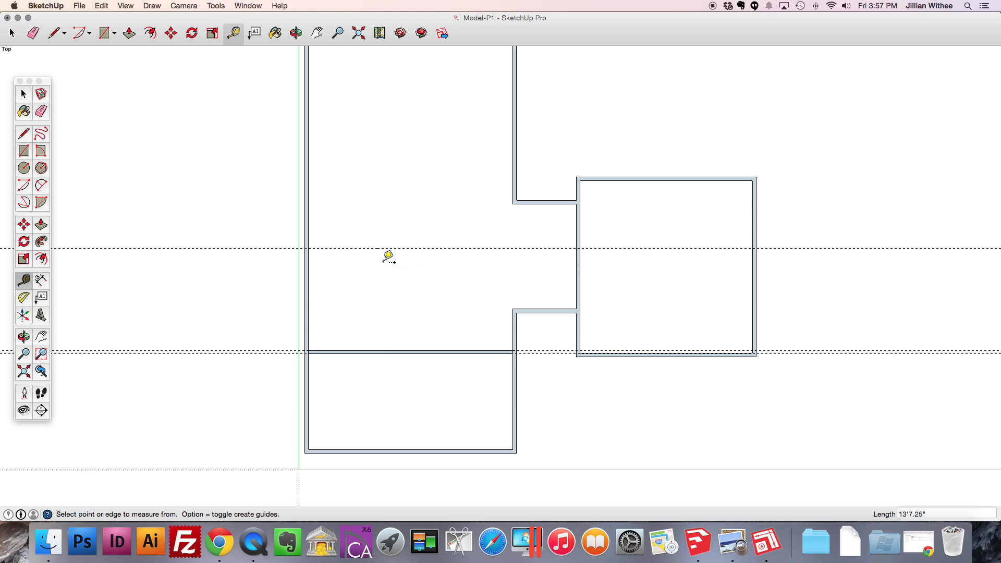
# - Place a parallel guide 5.5" beyond the 13'7.25" guide, farther from the existing interior wall
pyautogui.click(329, 248)
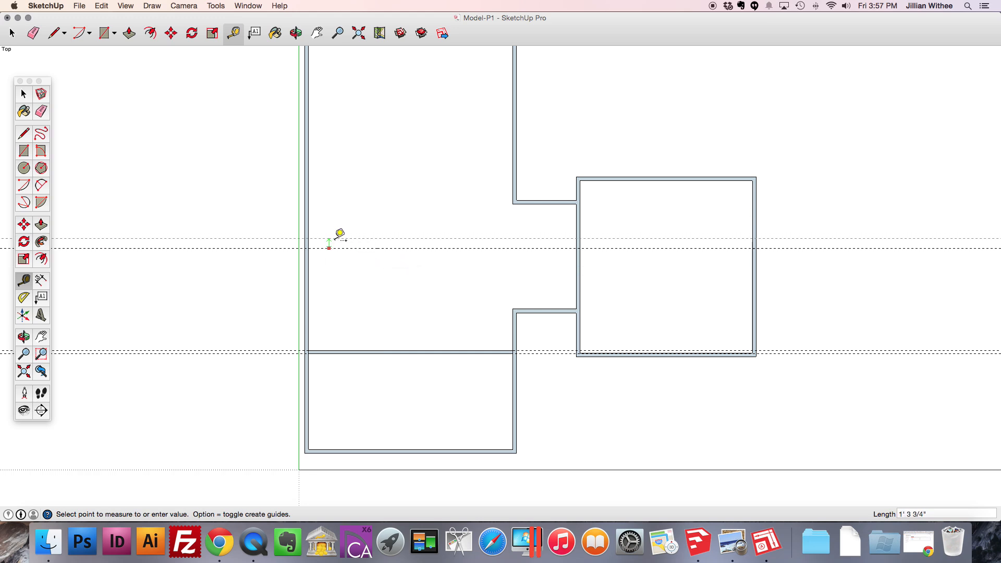
pyautogui.write('.5')
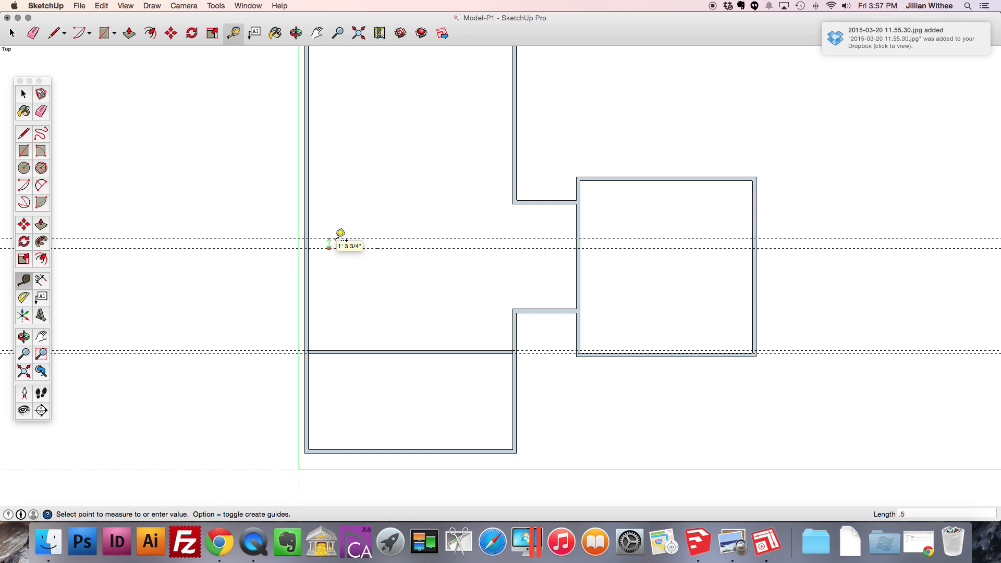
pyautogui.write('5.')
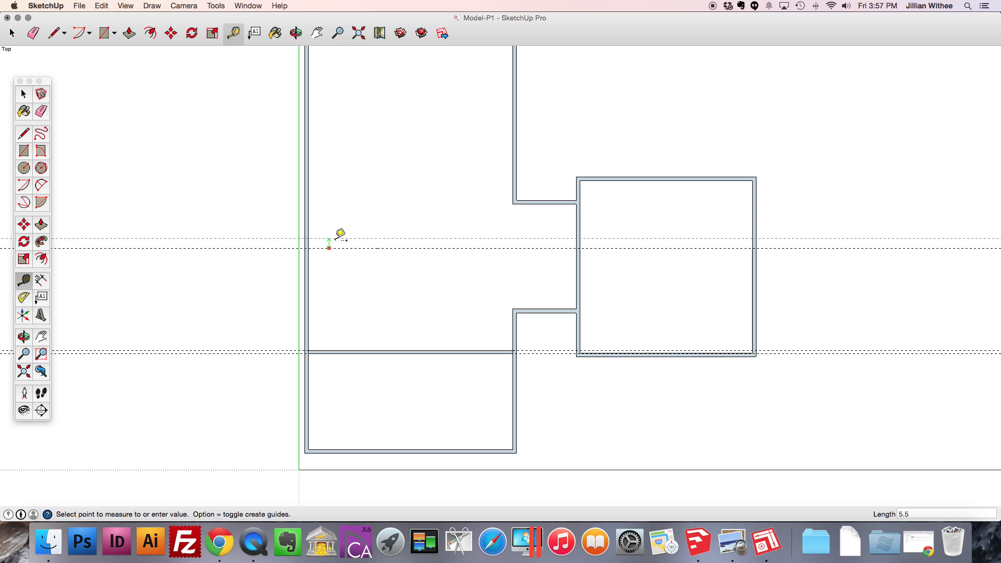
pyautogui.press('Return')
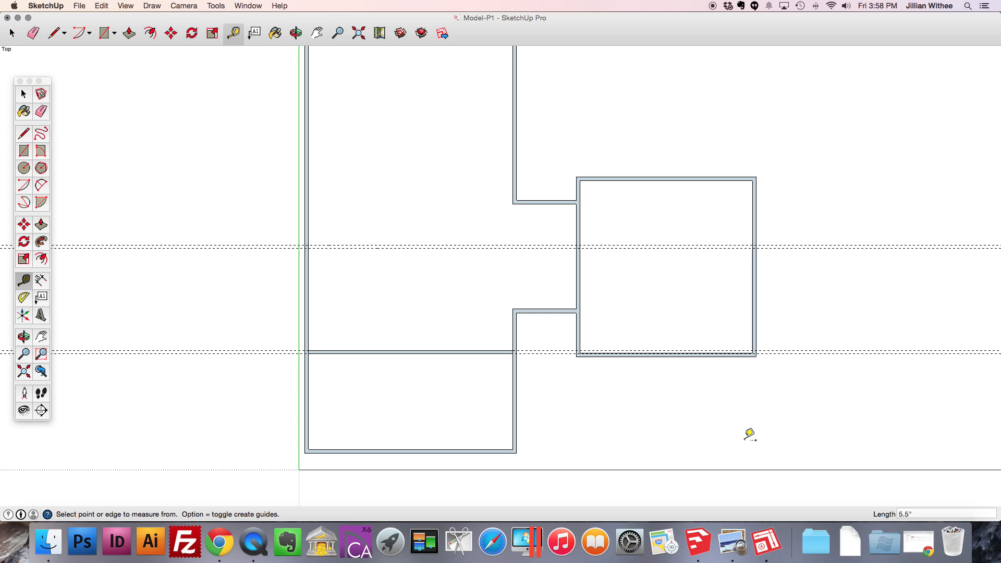
# - Consult the plan in Preview, and place guides 10'3" inside the long exterior wall opposite the garage and another 5.5" farther in
pyautogui.click(733, 542)
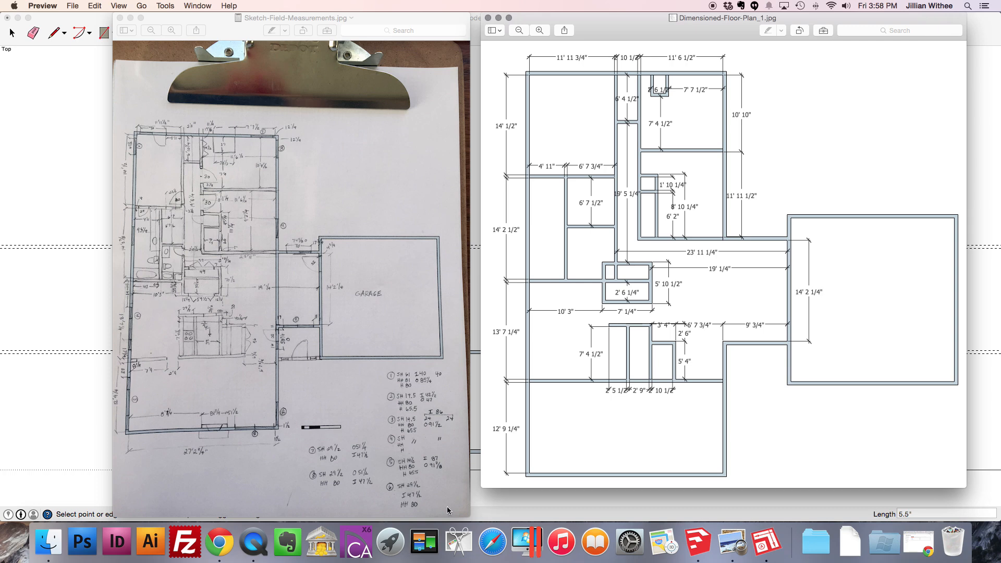
pyautogui.click(689, 543)
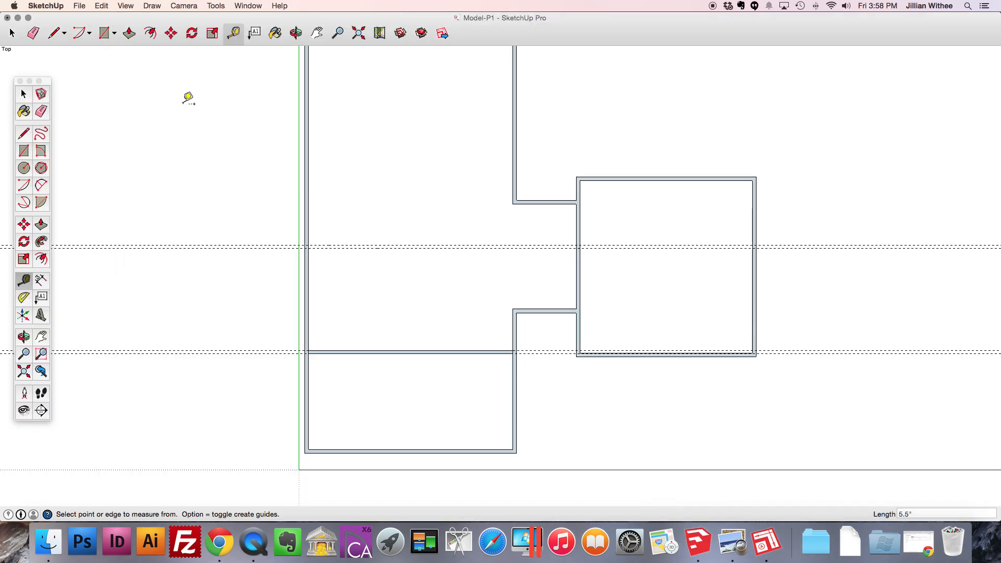
pyautogui.click(309, 305)
pyautogui.write("1' 7 13/16")
pyautogui.press('Return')
pyautogui.click(386, 304)
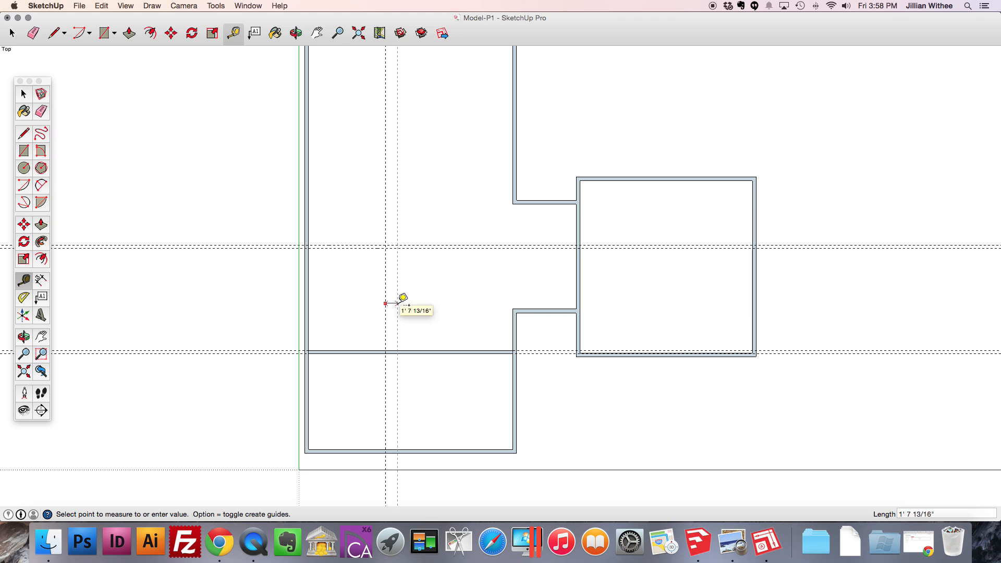
pyautogui.write('5.5')
pyautogui.press('Return')
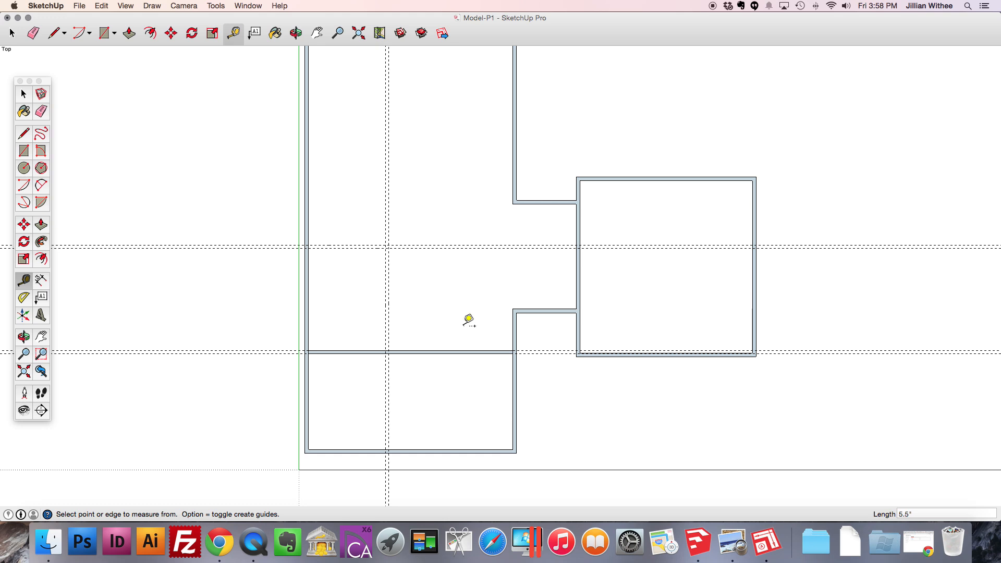
# - Recheck the plan in Preview, and place a guide 33.25" back from the 13'7.25" guide toward the full-width interior wall
pyautogui.click(730, 542)
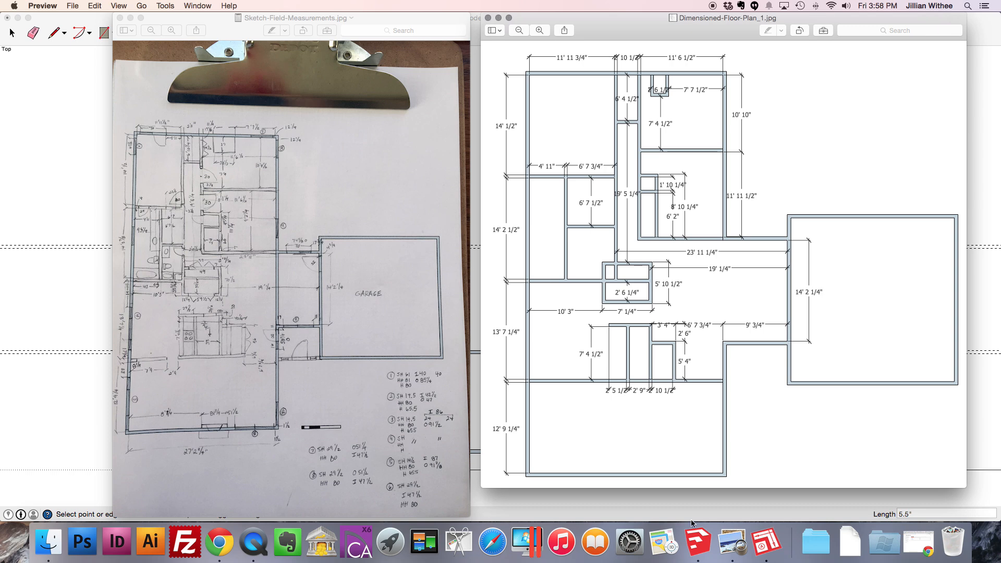
pyautogui.click(698, 540)
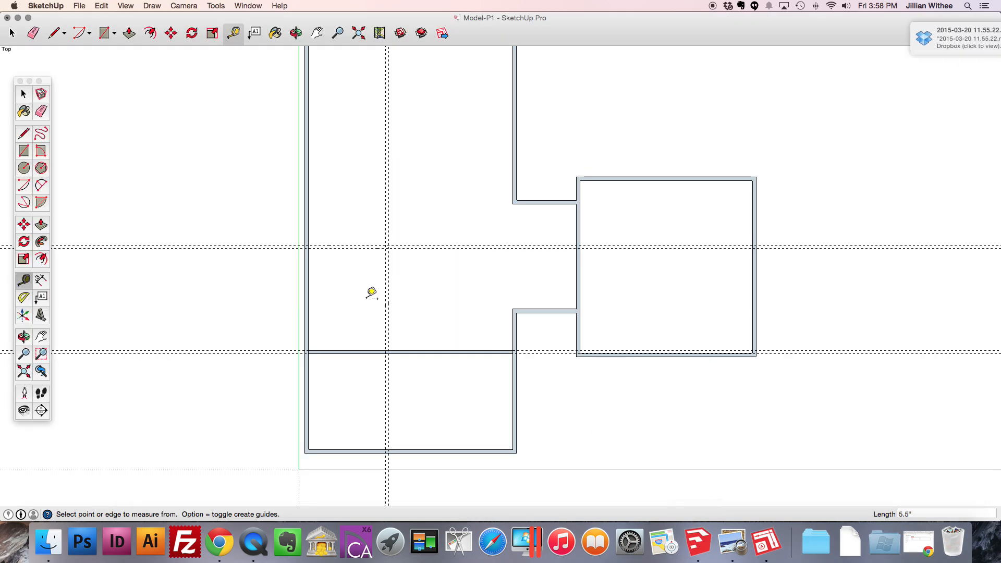
pyautogui.click(364, 248)
pyautogui.write('33.3')
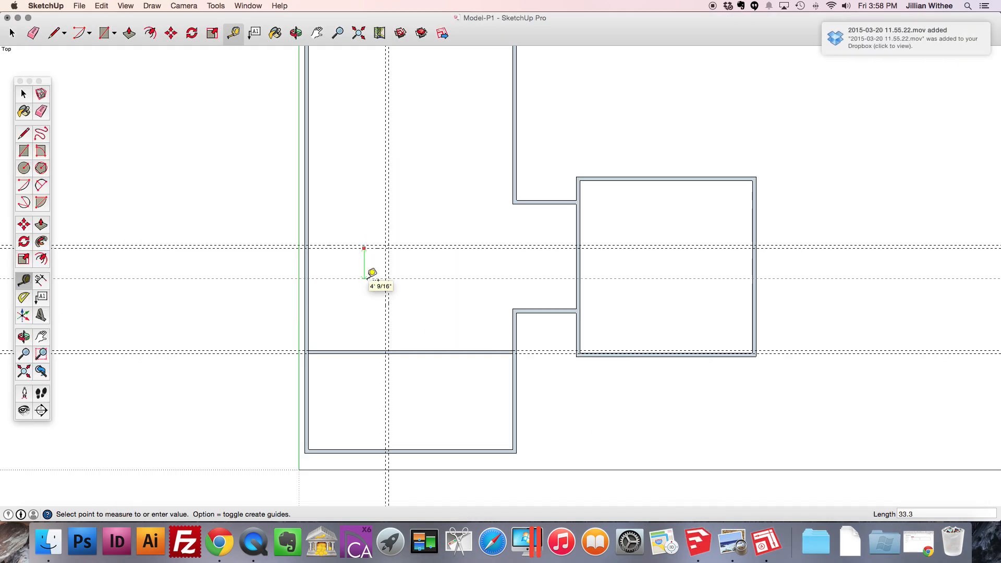
pyautogui.write('5"')
pyautogui.press('BackSpace')
pyautogui.press('BackSpace')
pyautogui.press('BackSpace')
pyautogui.write('25"')
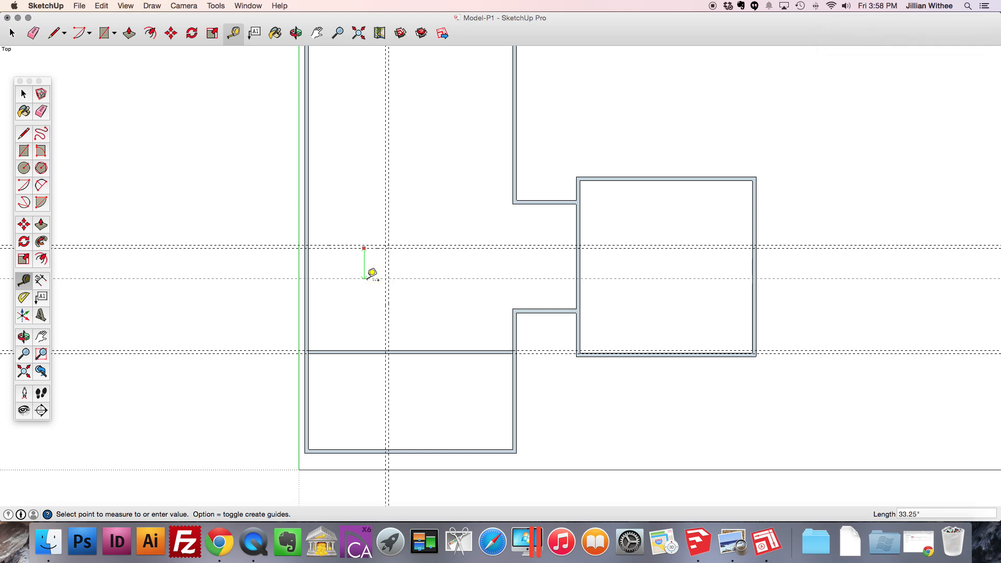
pyautogui.press('Return')
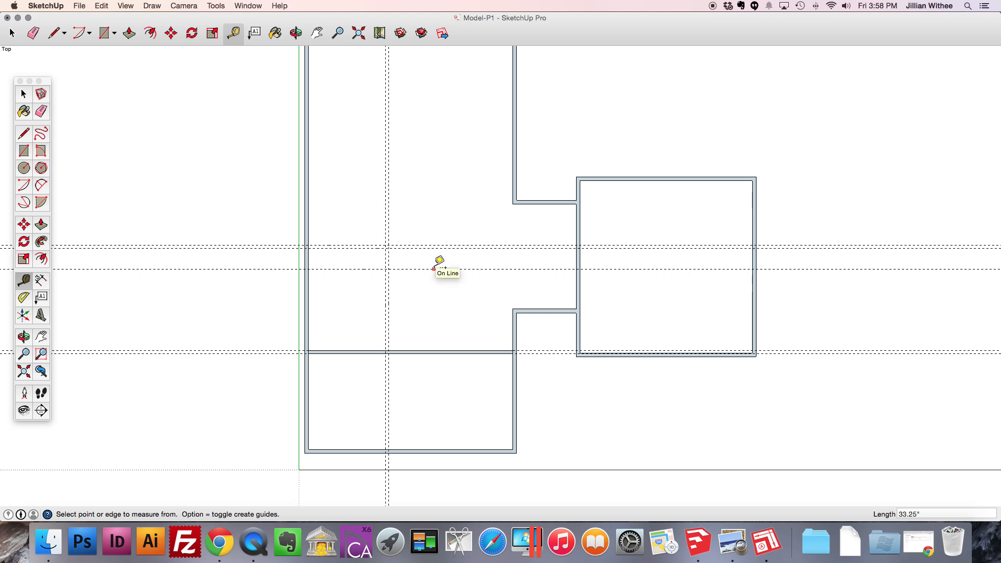
# - Draw the second interior wall as a 5 1/2" by 10' 8 1/2" rectangle between the guides, starting at the long exterior wall's inner face
pyautogui.click(108, 36)
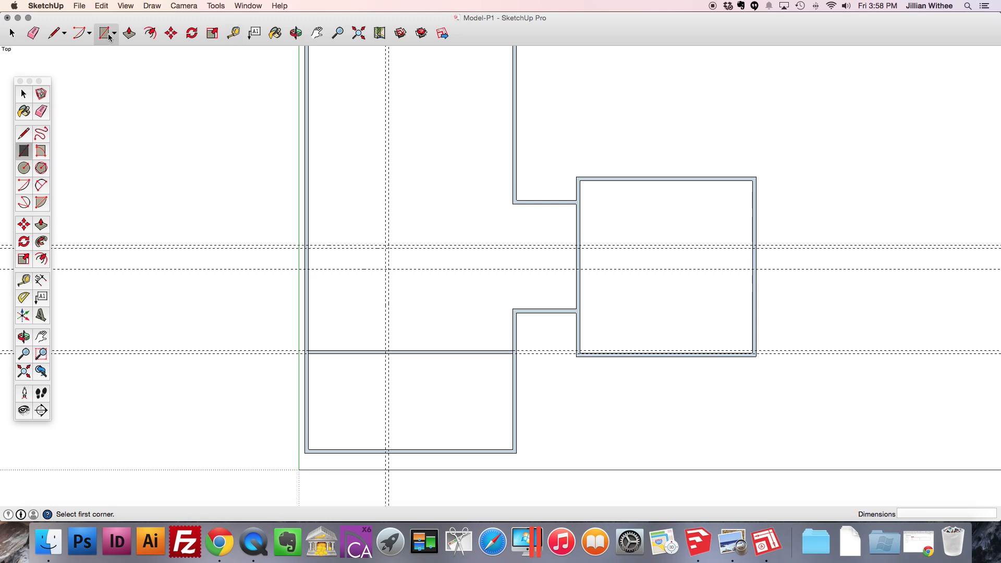
pyautogui.click(308, 245)
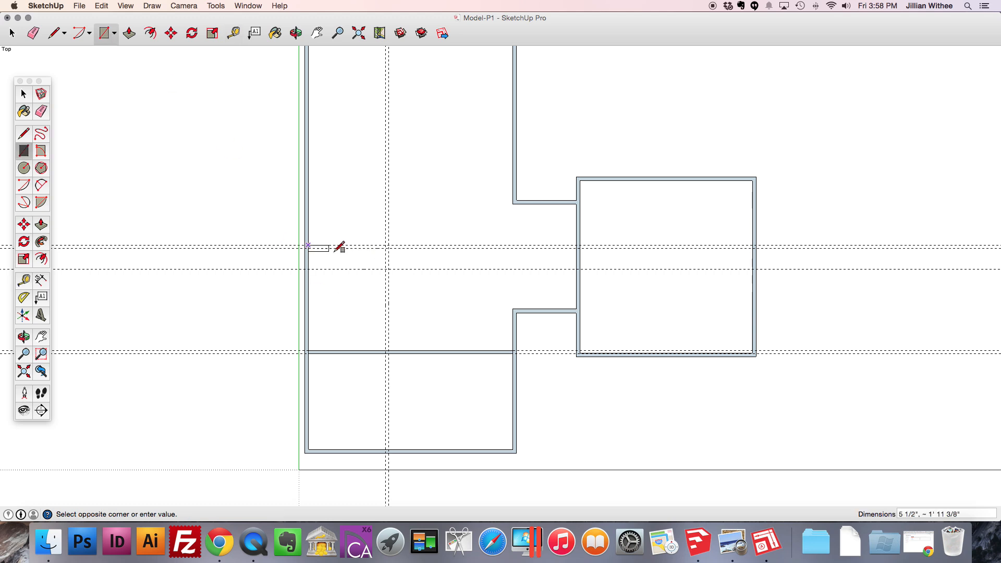
pyautogui.click(388, 247)
# - Draw a short return wall 2' 9 1/4" by 5 1/2" from the free end of the new interior wall down to the 33.25" guide
pyautogui.scroll(3, 395, 242)
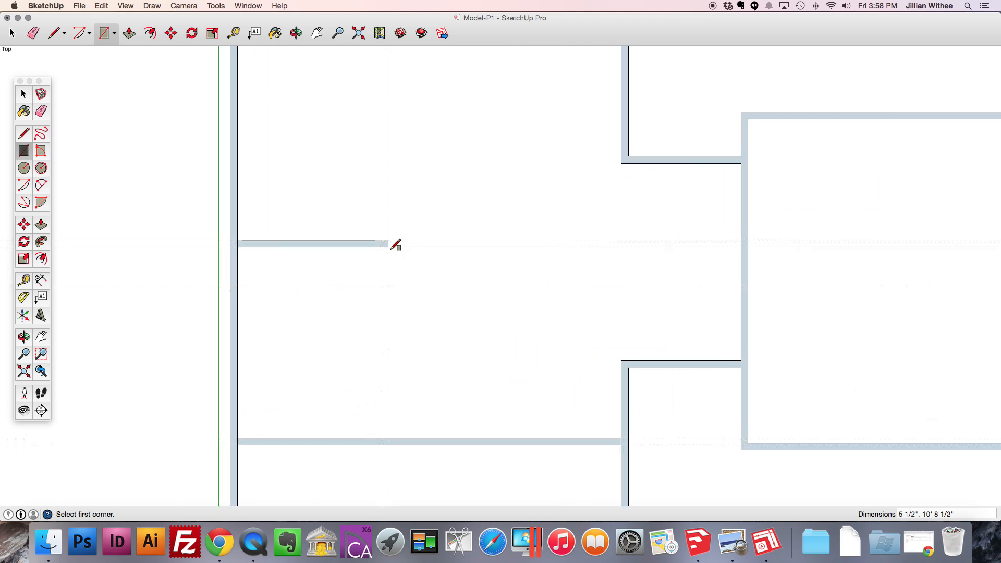
pyautogui.click(388, 247)
pyautogui.click(382, 287)
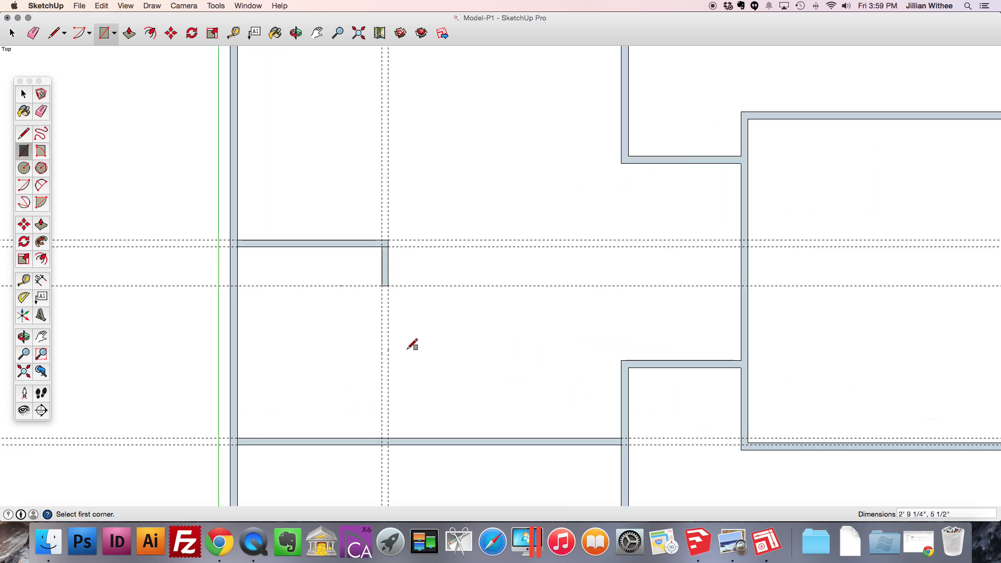
# - Erase the two vertical guides running along the short return wall
pyautogui.scroll(-3, 411, 313)
pyautogui.scroll(-2, 413, 316)
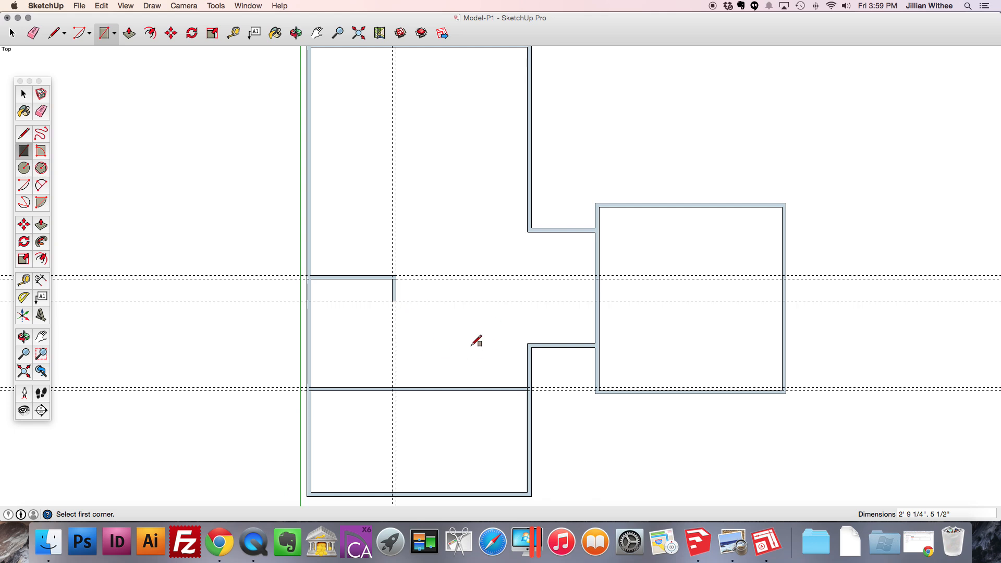
pyautogui.click(23, 94)
pyautogui.click(33, 33)
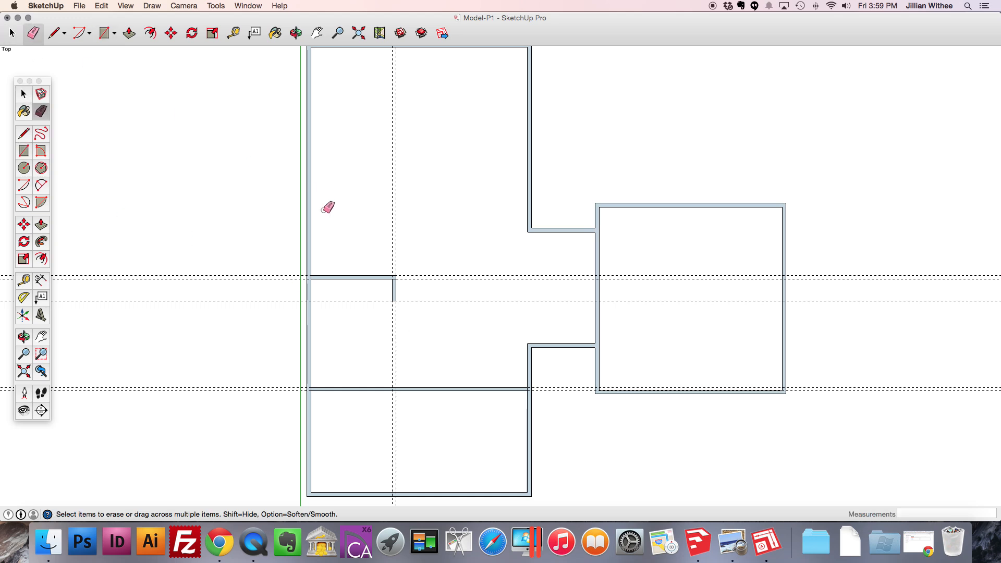
pyautogui.click(395, 260)
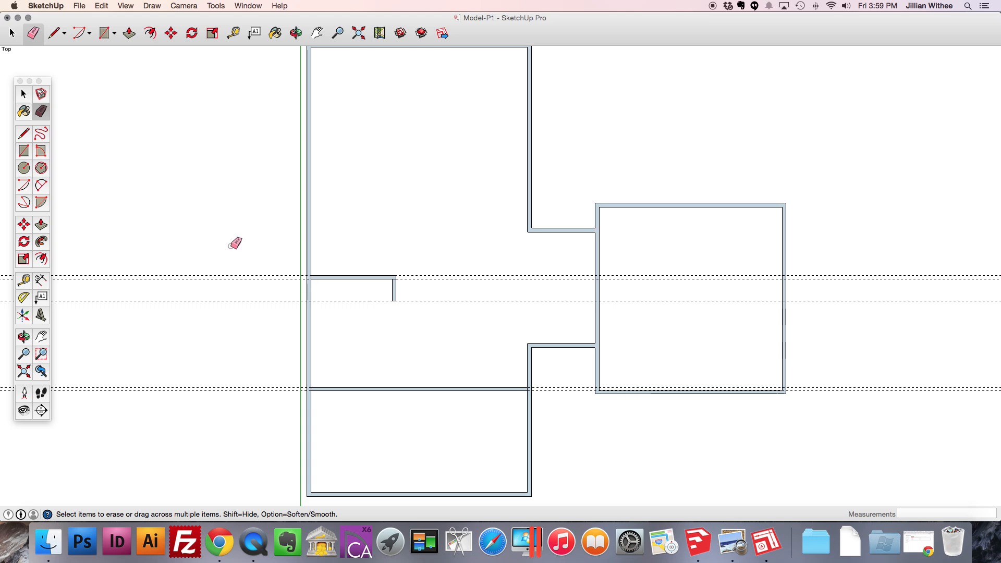
# - Delete all remaining guides at once, check that the exterior walls group selects separately from the interior walls, and clear the selection
pyautogui.click(23, 95)
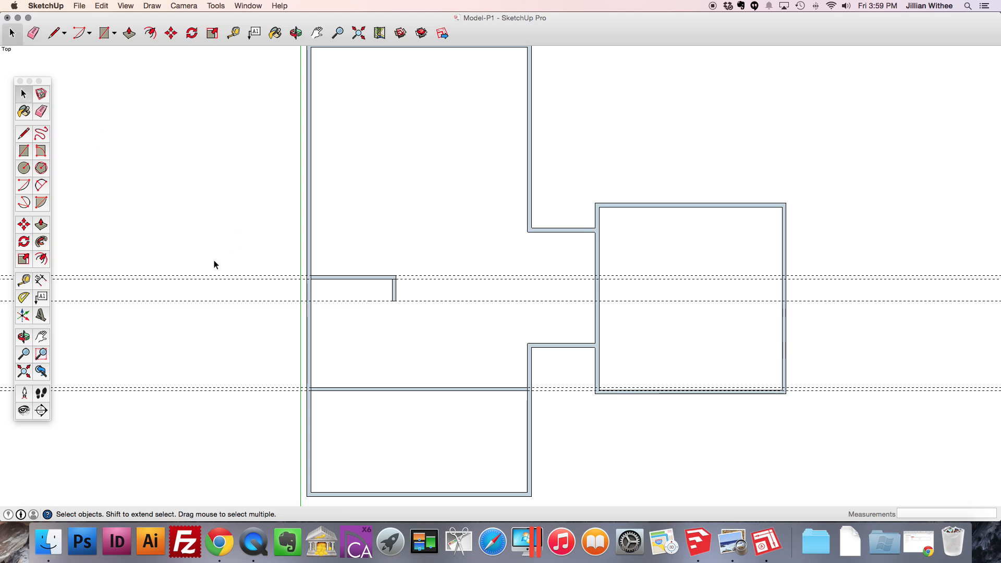
pyautogui.click(101, 6)
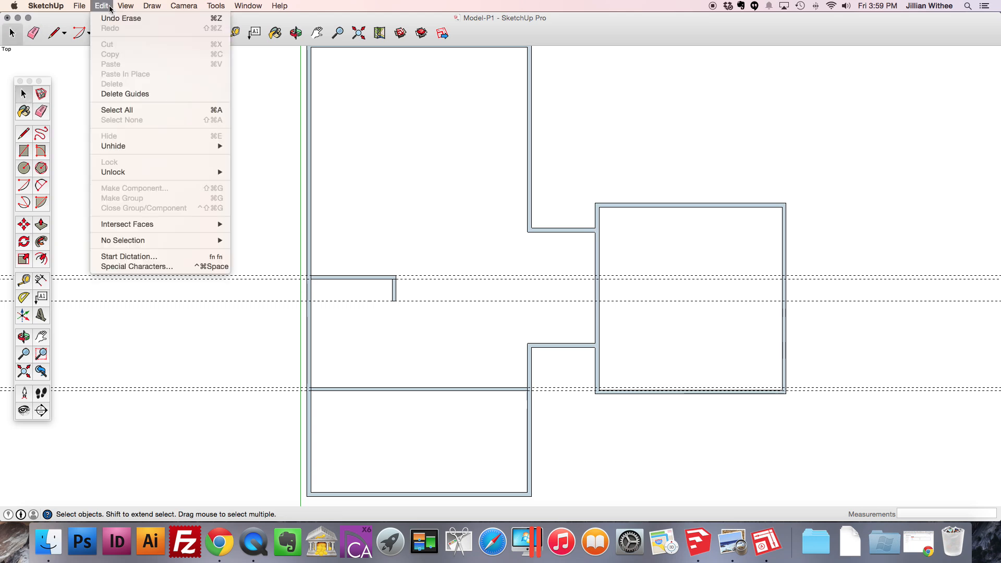
pyautogui.click(139, 94)
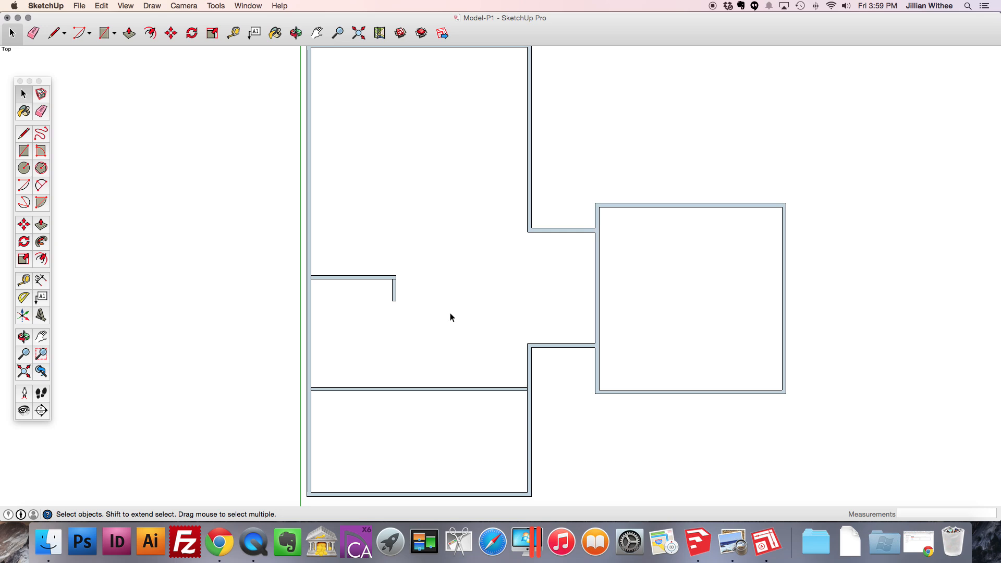
pyautogui.click(582, 347)
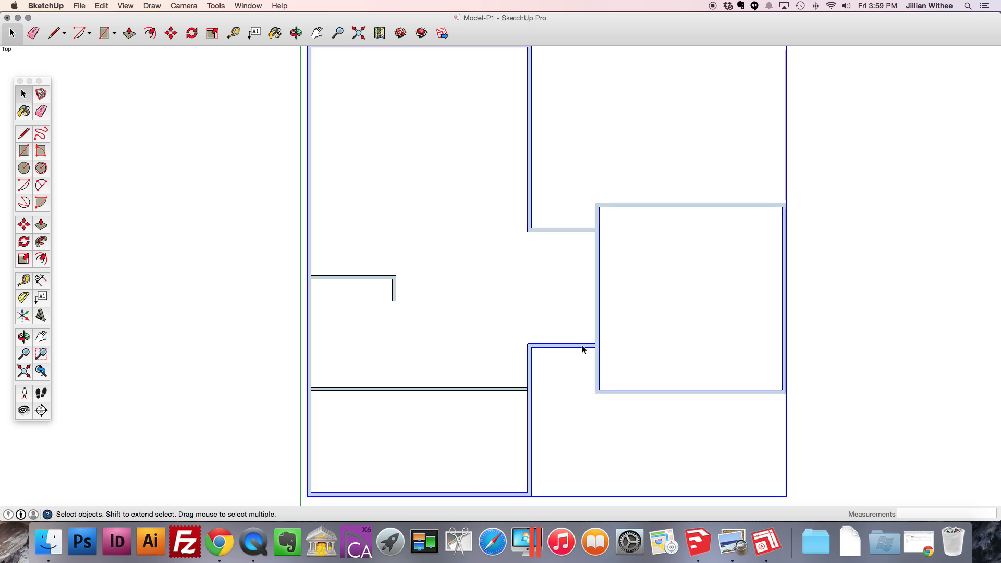
pyautogui.click(876, 342)
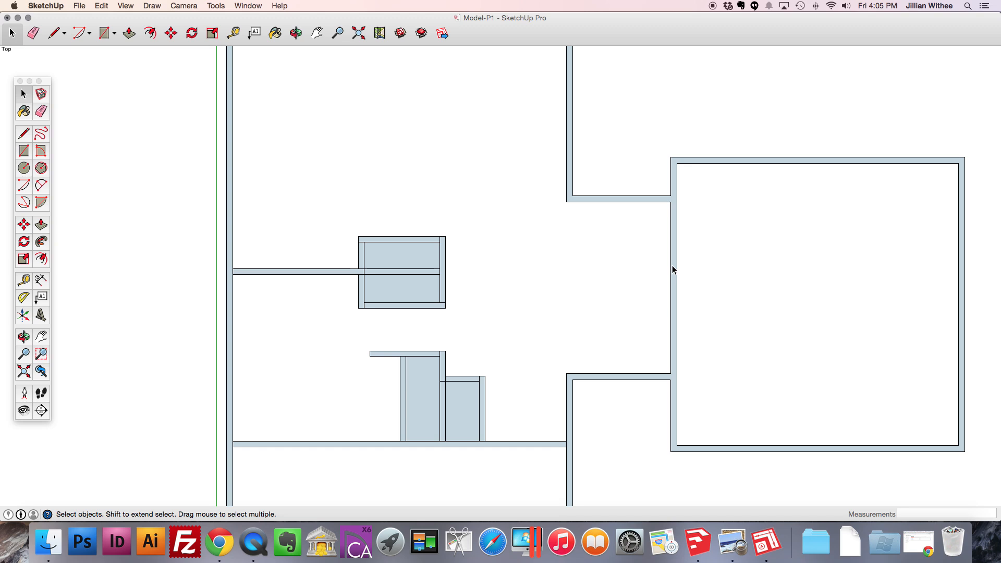
# - Delete the four faces filling the small spaces enclosed by the interior walls, keeping only the wall faces
pyautogui.click(405, 257)
pyautogui.press('Delete')
pyautogui.click(413, 291)
pyautogui.press('Delete')
pyautogui.click(416, 376)
pyautogui.press('Delete')
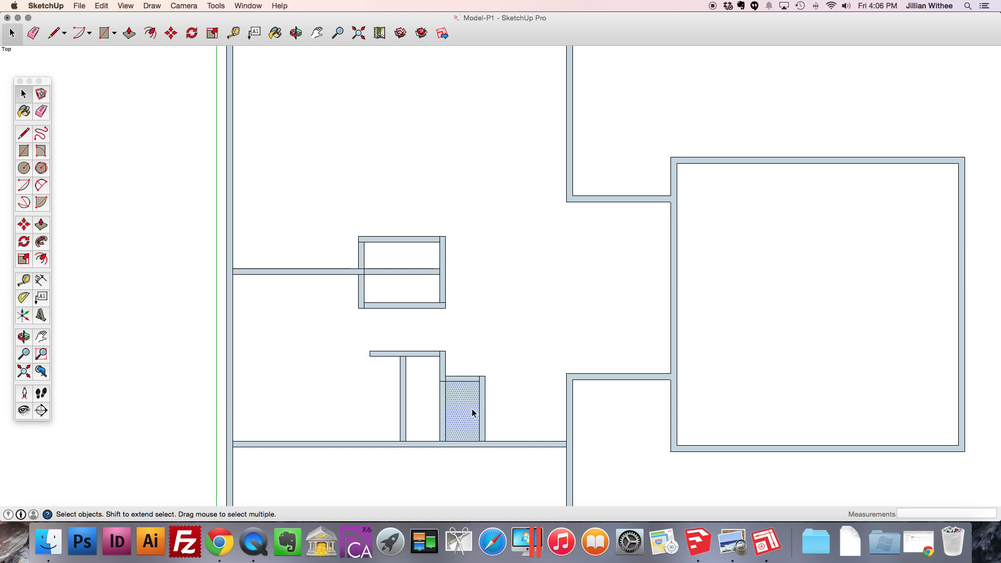
pyautogui.press('Delete')
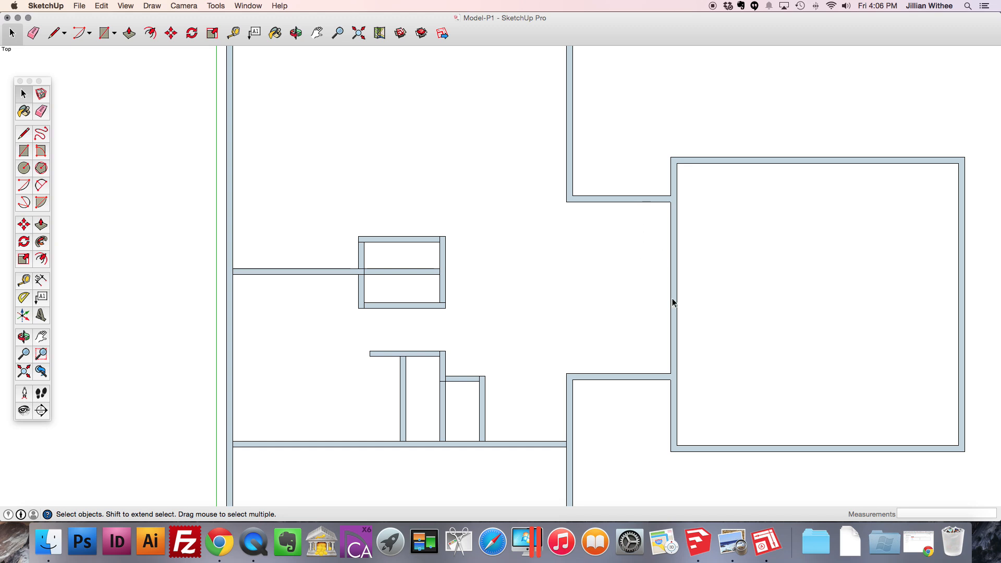
# - Consult the field sketch and dimensioned floor plan, and measure from the small enclosed room's garage-facing wall to the garage
pyautogui.click(733, 543)
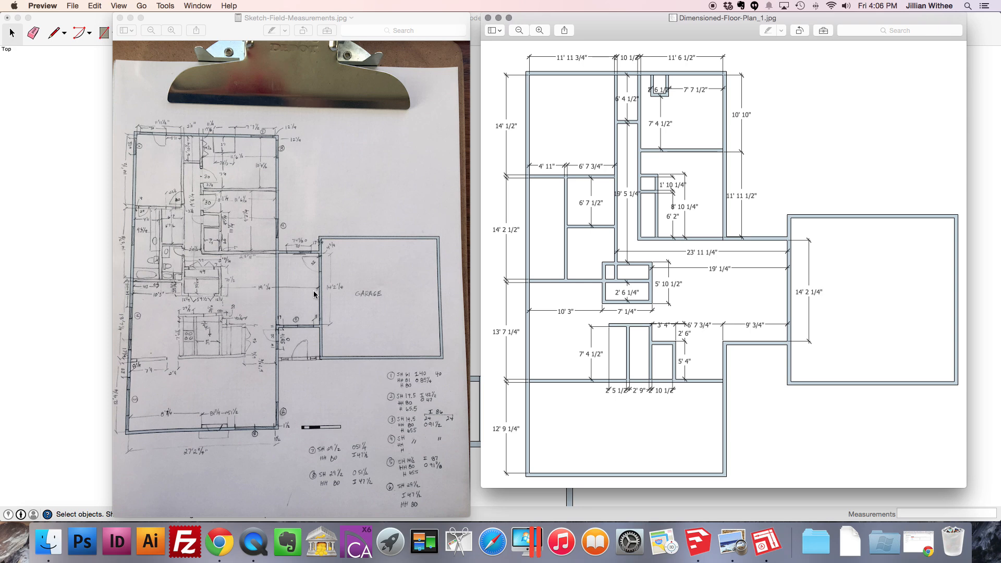
pyautogui.click(698, 542)
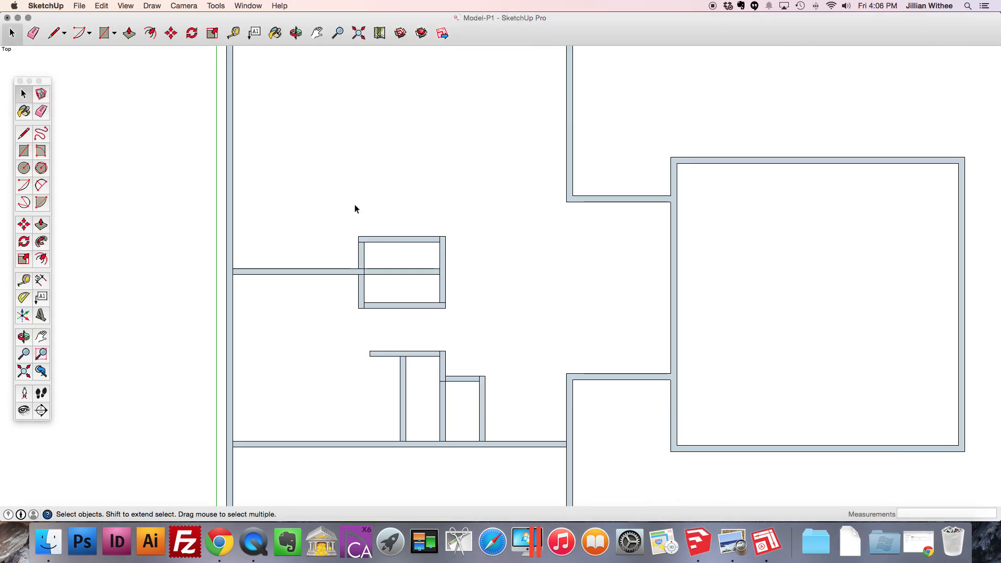
pyautogui.click(233, 33)
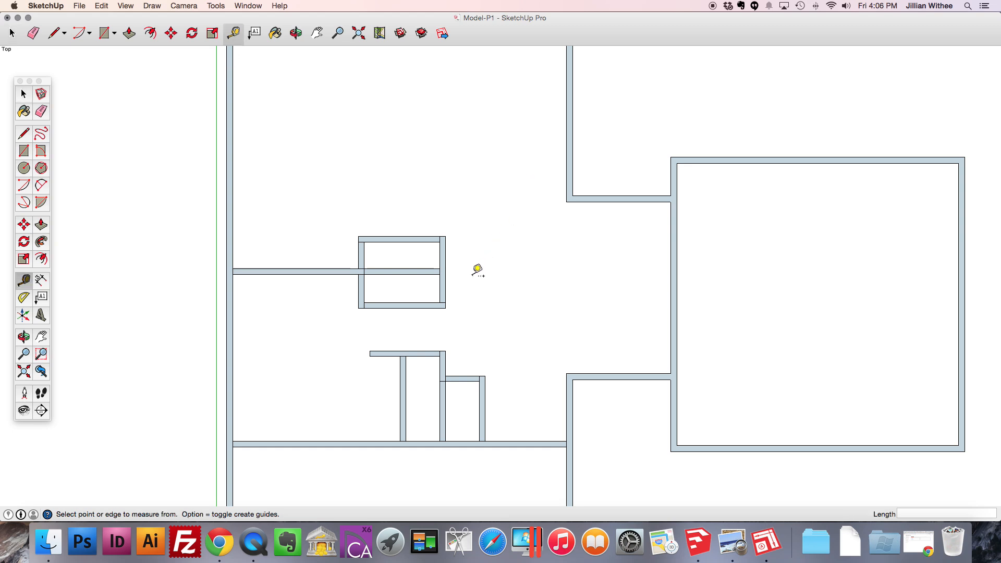
pyautogui.click(446, 281)
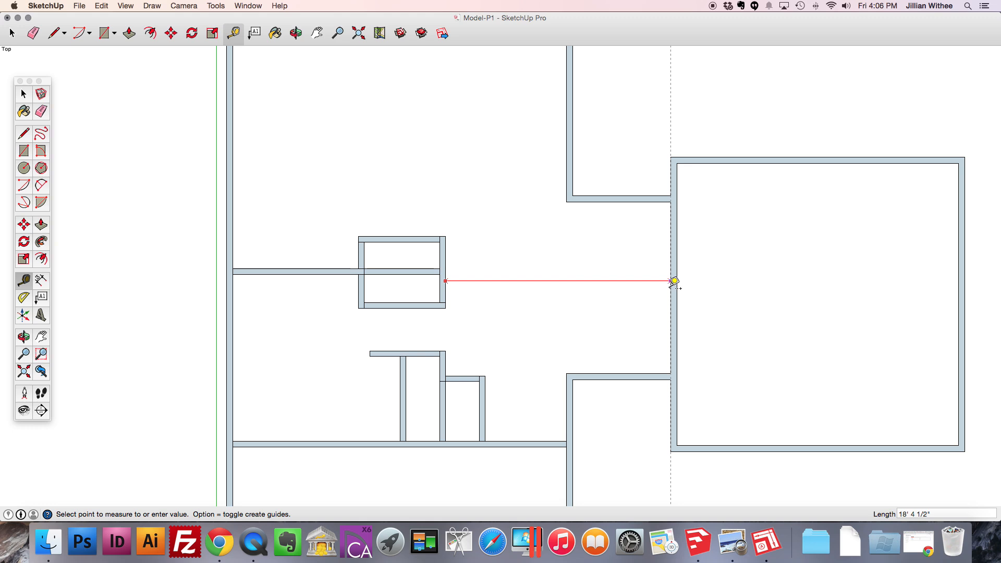
pyautogui.press('Escape')
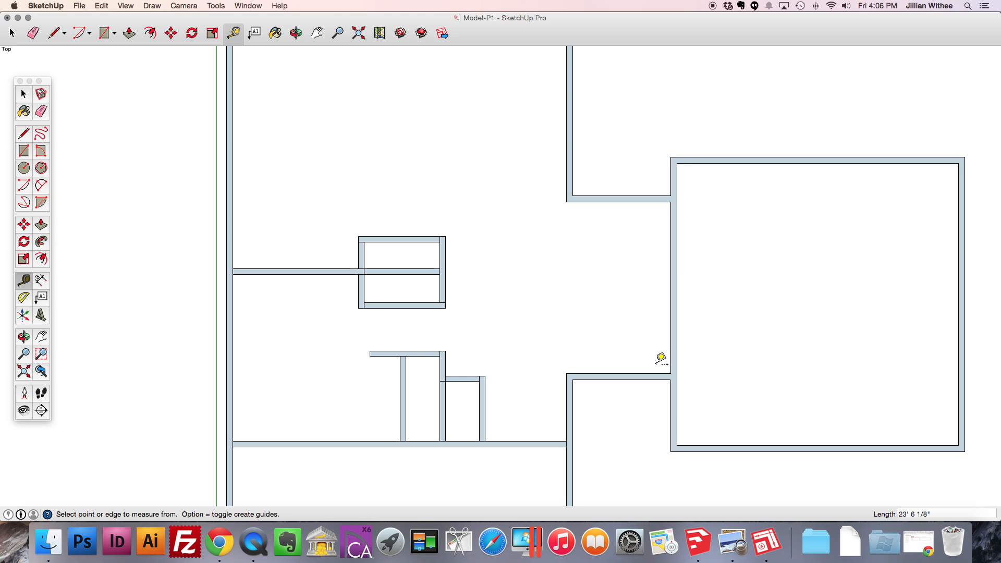
# - Place a vertical guide 19'4.5" from the small enclosed room's outer wall toward the garage
pyautogui.click(445, 270)
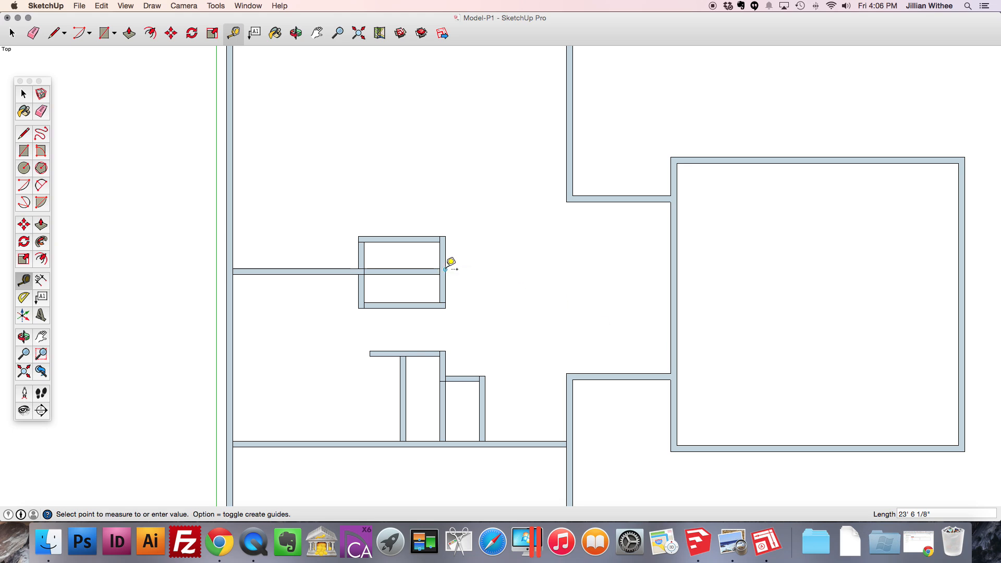
pyautogui.write("19'4.5")
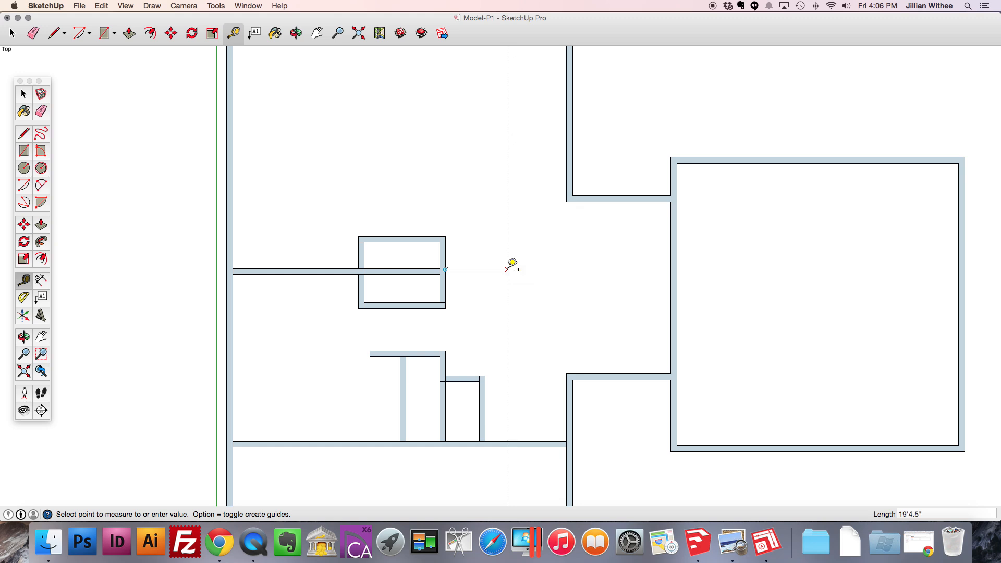
pyautogui.press('Return')
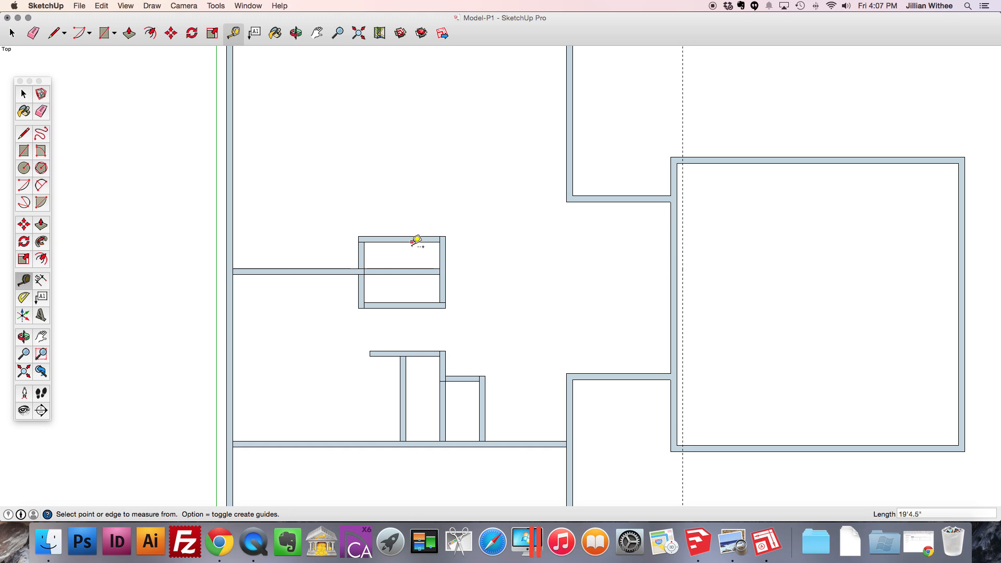
pyautogui.click(23, 94)
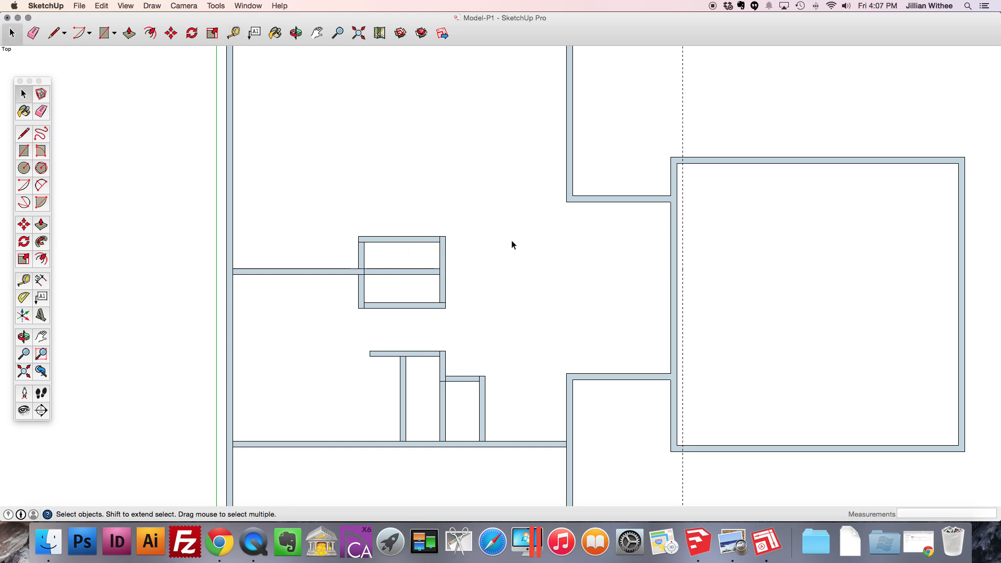
# - Open the exterior walls group for editing and select all the garage walls
pyautogui.click(671, 296)
pyautogui.scroll(-2, 384, 315)
pyautogui.scroll(-1, 385, 315)
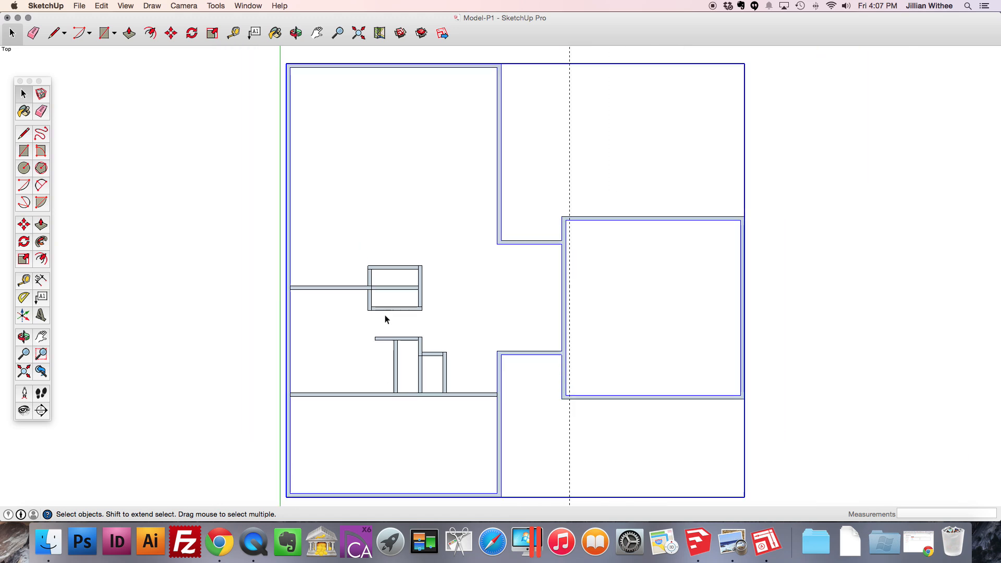
pyautogui.doubleClick(531, 353)
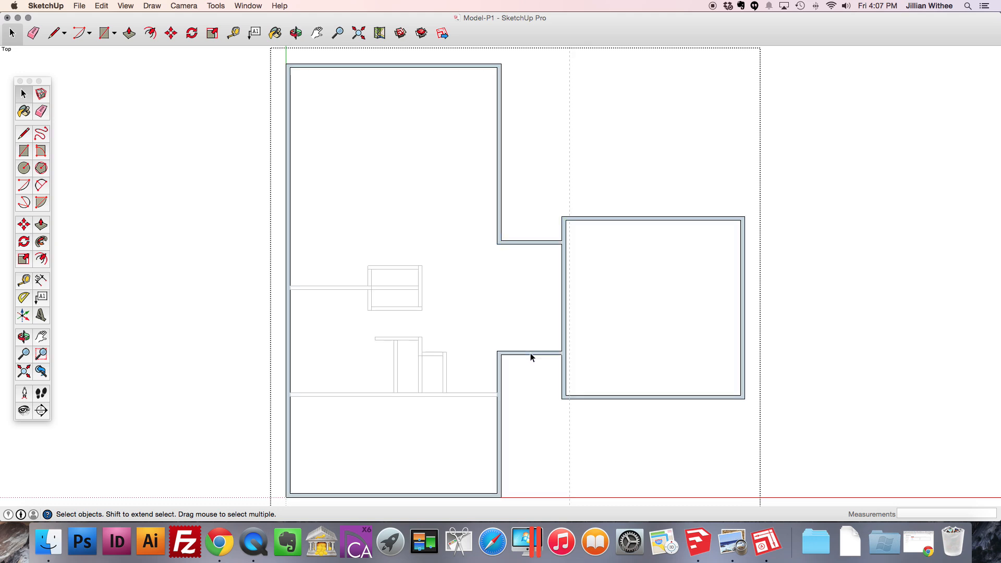
pyautogui.scroll(-2, 530, 354)
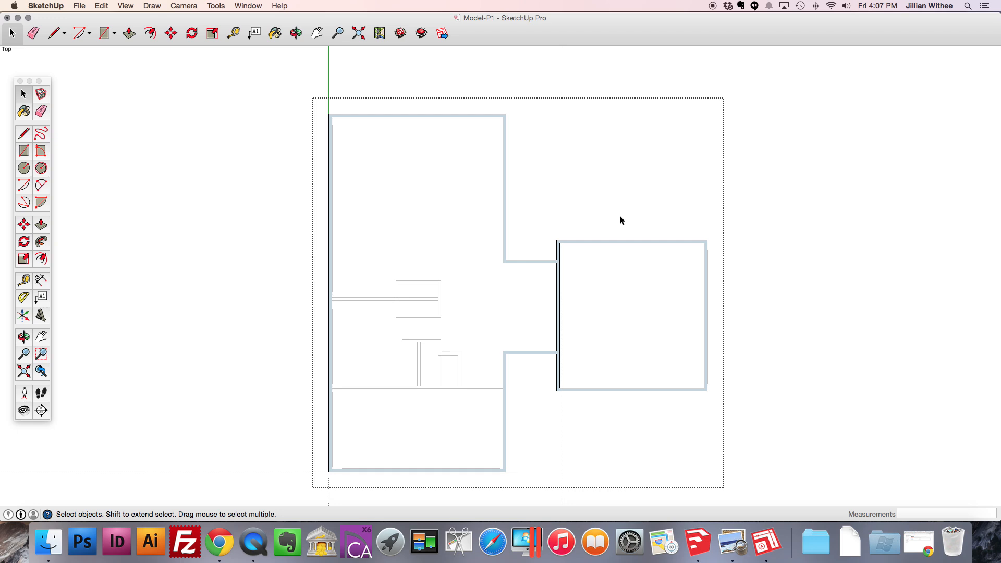
pyautogui.scroll(1, 744, 298)
pyautogui.scroll(2, 720, 308)
pyautogui.scroll(1, 537, 346)
pyautogui.scroll(1, 521, 313)
pyautogui.moveTo(442, 154); pyautogui.dragTo(768, 473)
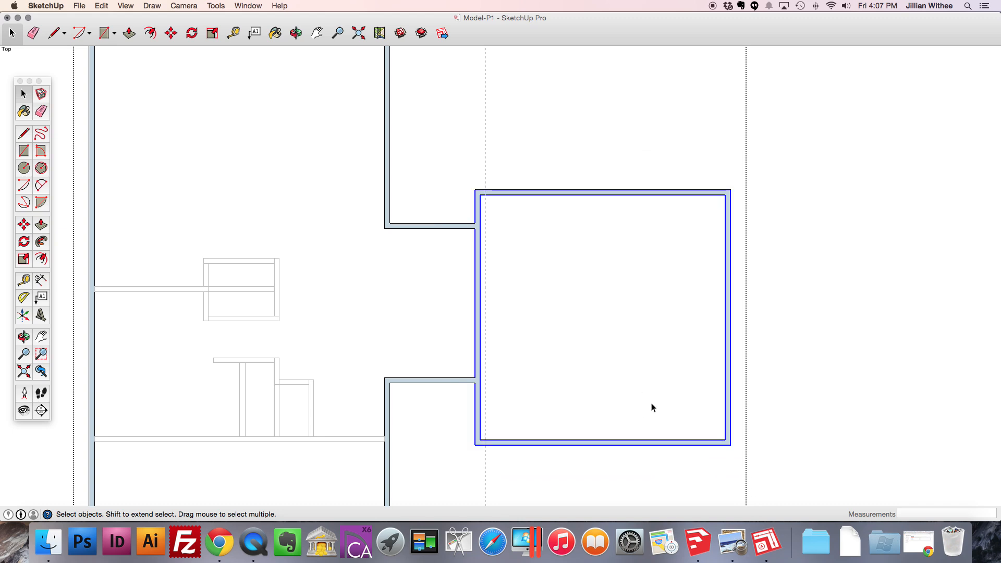
# - Move the selected garage walls 1' away from the house so their near outer edge meets the vertical guide
pyautogui.scroll(4, 500, 216)
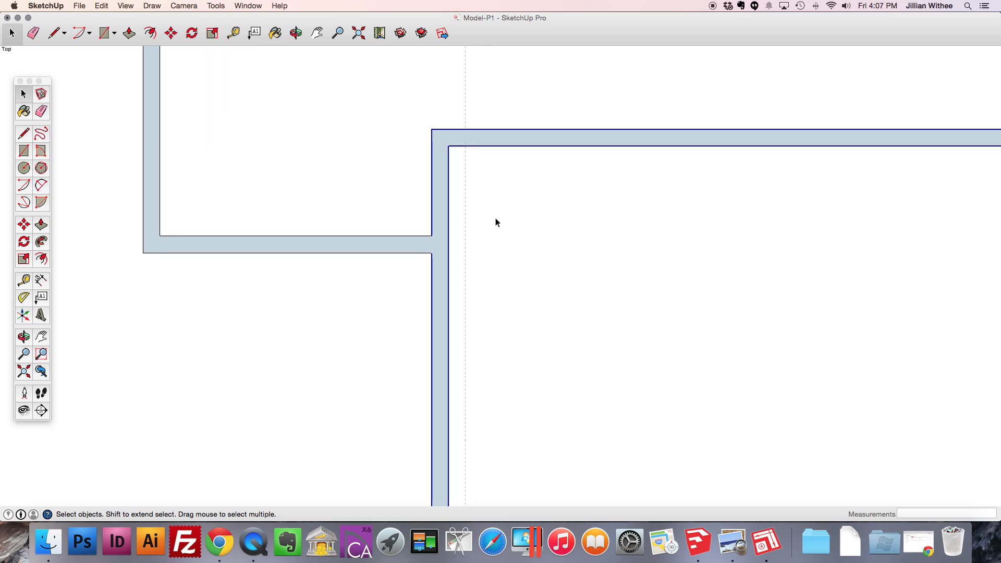
pyautogui.click(170, 32)
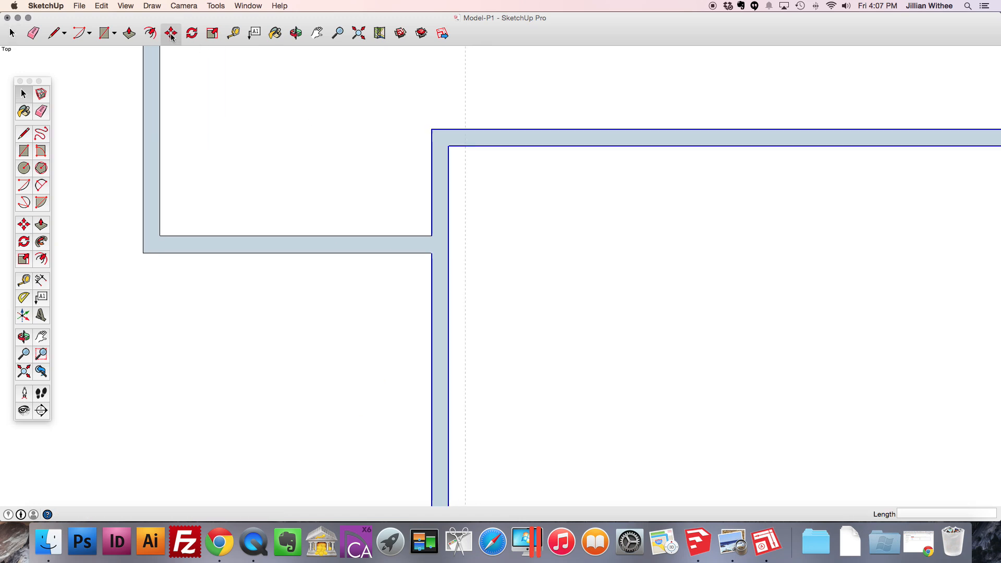
pyautogui.click(433, 237)
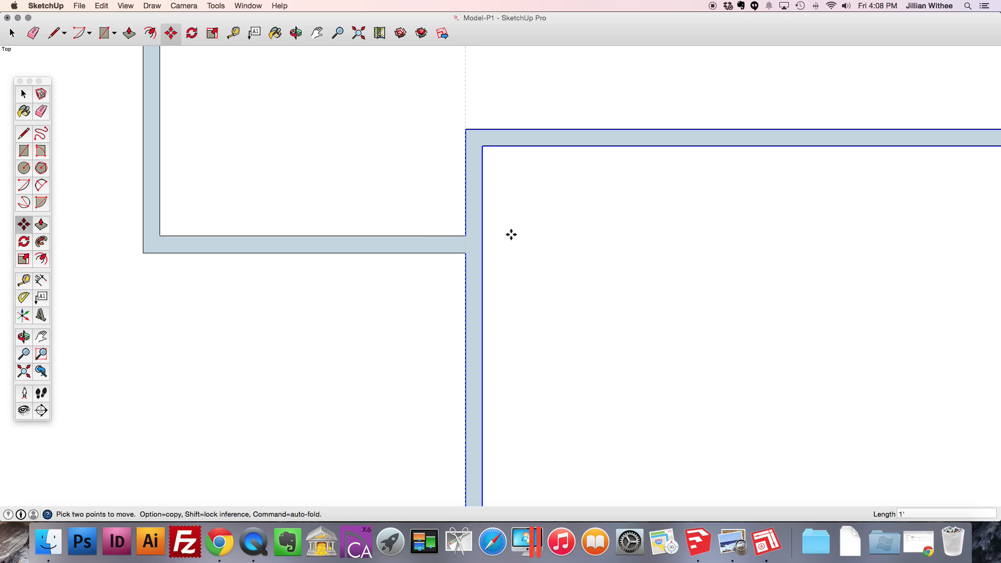
# - Measure the distance from the small enclosed room's outer wall to the relocated garage wall
pyautogui.scroll(-2, 556, 224)
pyautogui.scroll(-3, 556, 223)
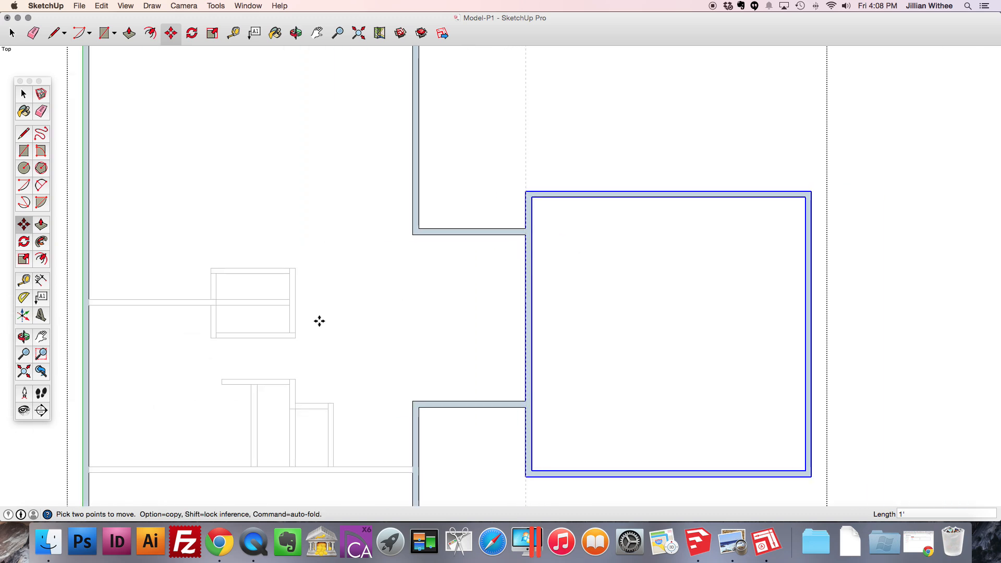
pyautogui.click(239, 37)
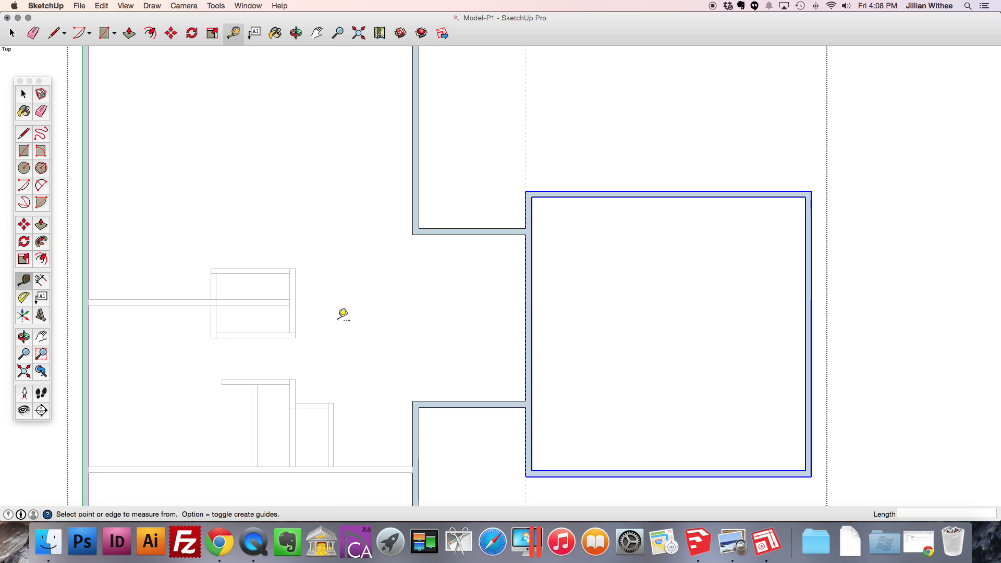
pyautogui.click(295, 300)
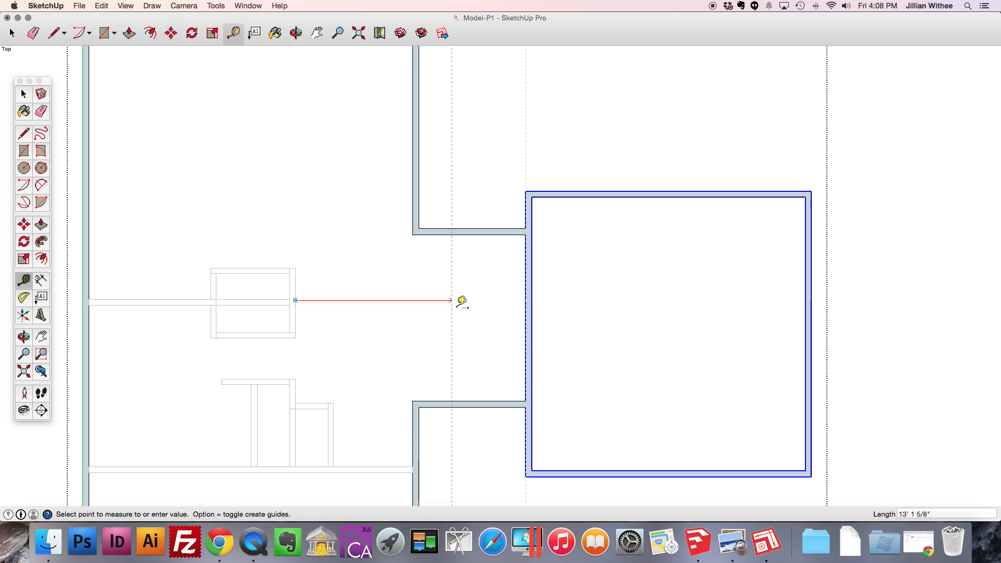
pyautogui.click(528, 301)
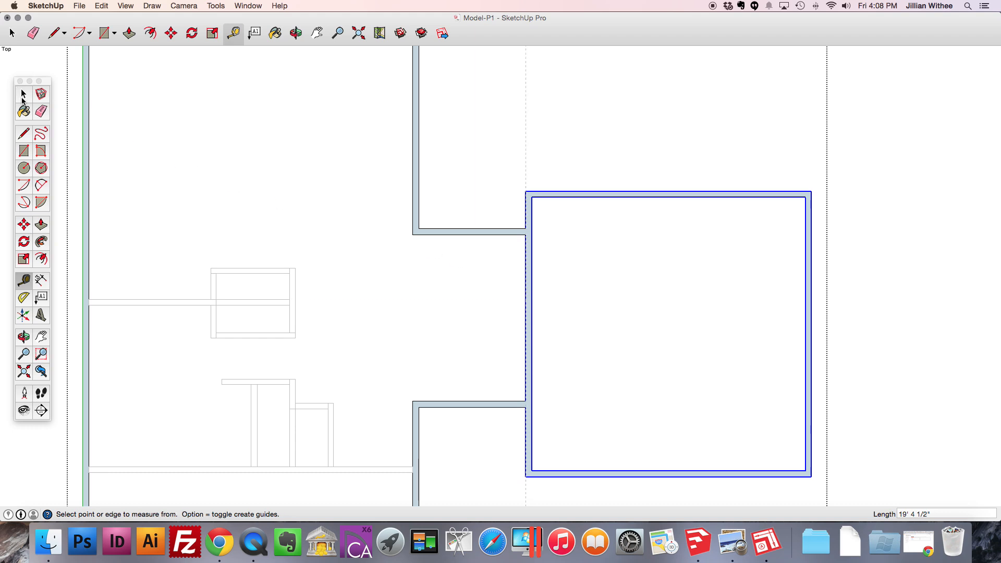
# - Clear the garage selection and close the exterior walls group
pyautogui.click(23, 94)
pyautogui.scroll(-2, 381, 216)
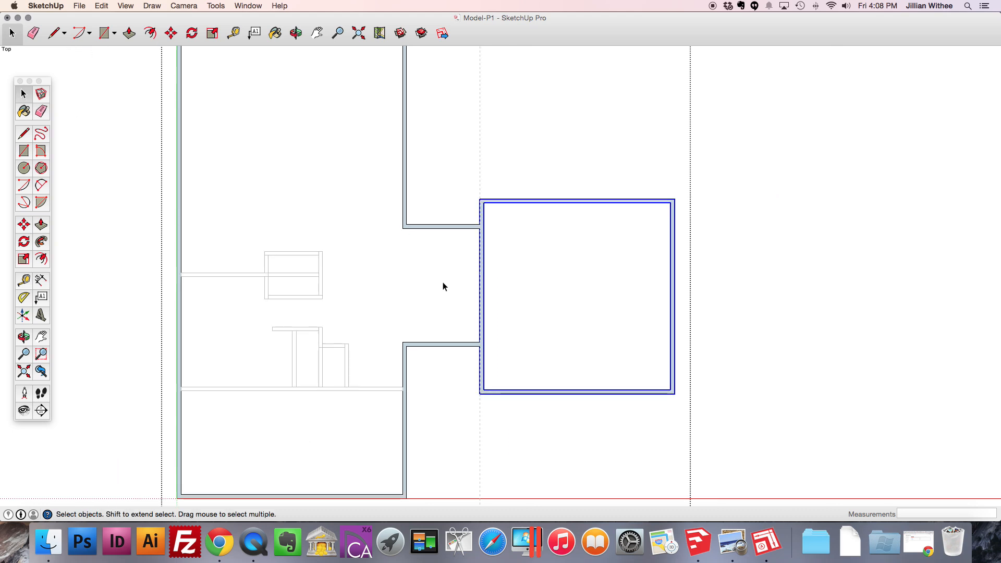
pyautogui.scroll(-2, 442, 287)
pyautogui.click(630, 209)
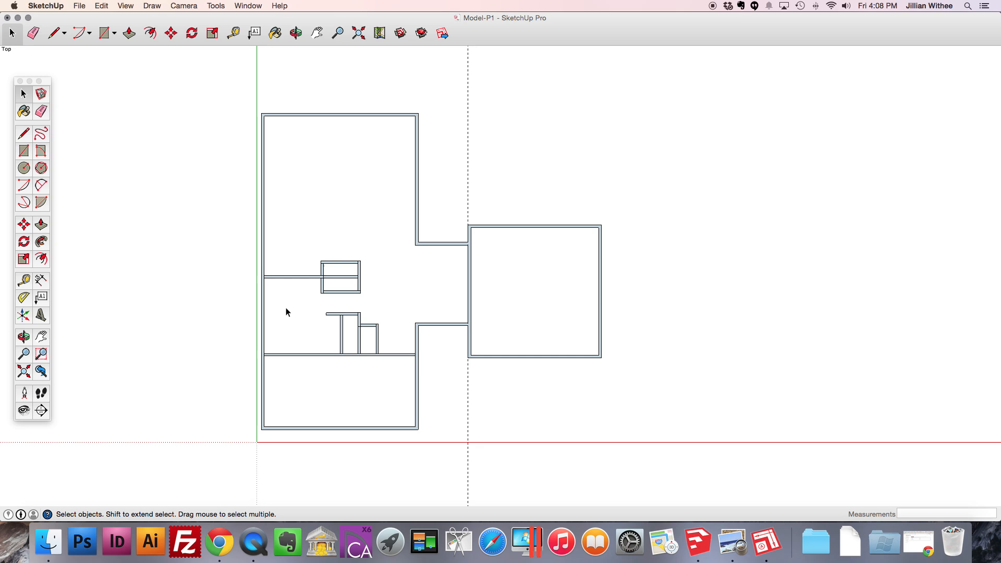
# - Place a horizontal guide along the upper edge of the lower wall connecting the house to the garage
pyautogui.scroll(2, 339, 294)
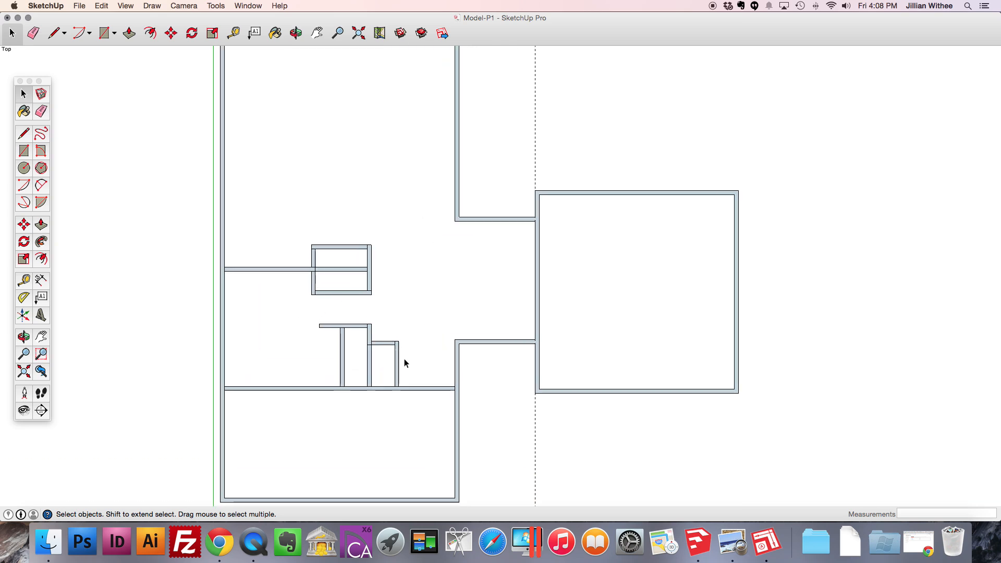
pyautogui.scroll(5, 406, 363)
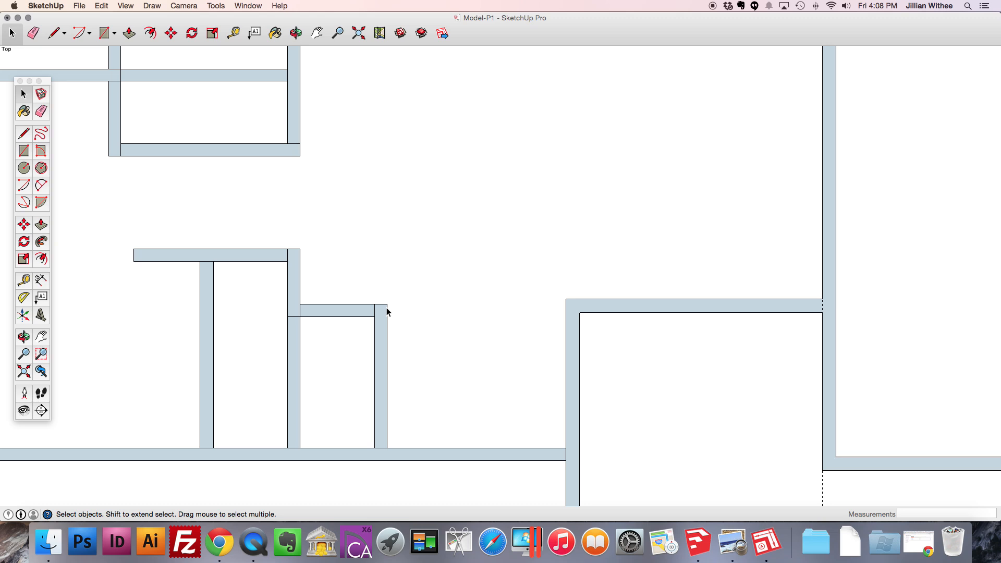
pyautogui.click(231, 34)
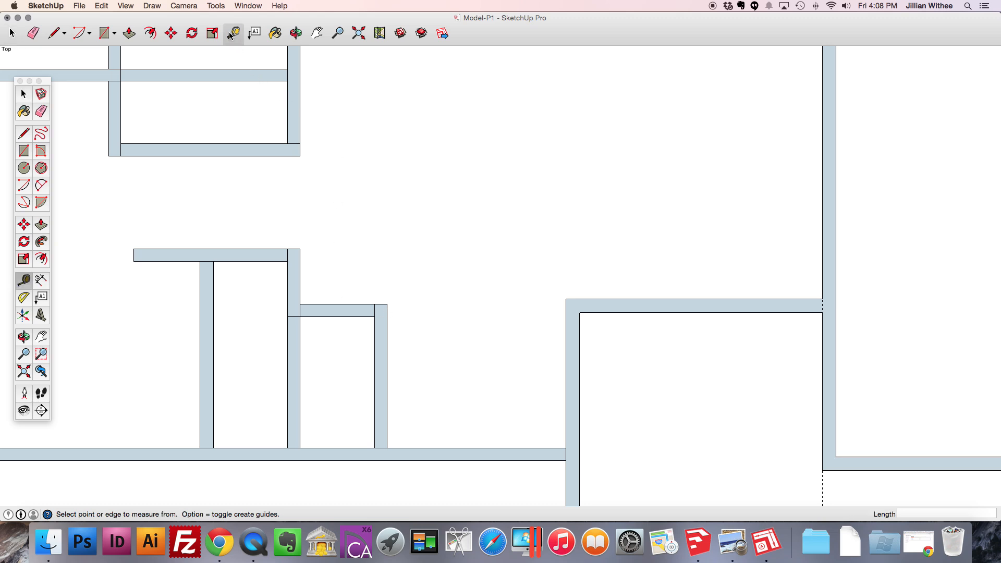
pyautogui.click(604, 299)
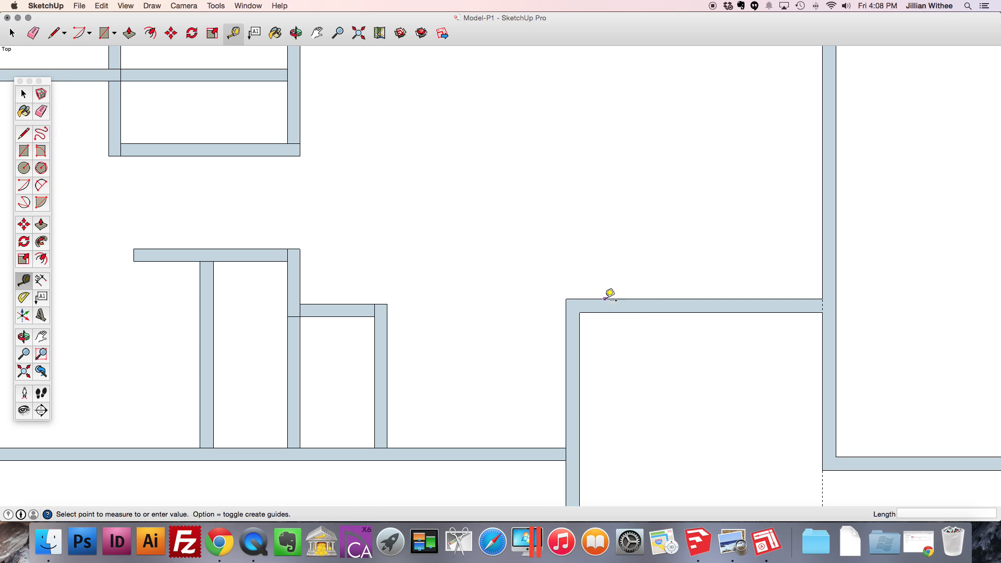
pyautogui.click(636, 299)
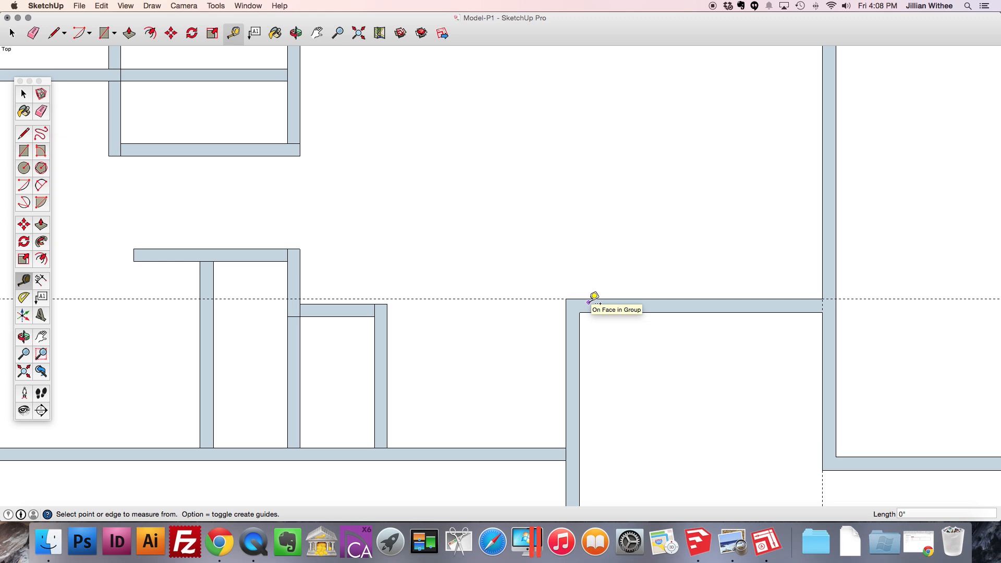
pyautogui.click(23, 94)
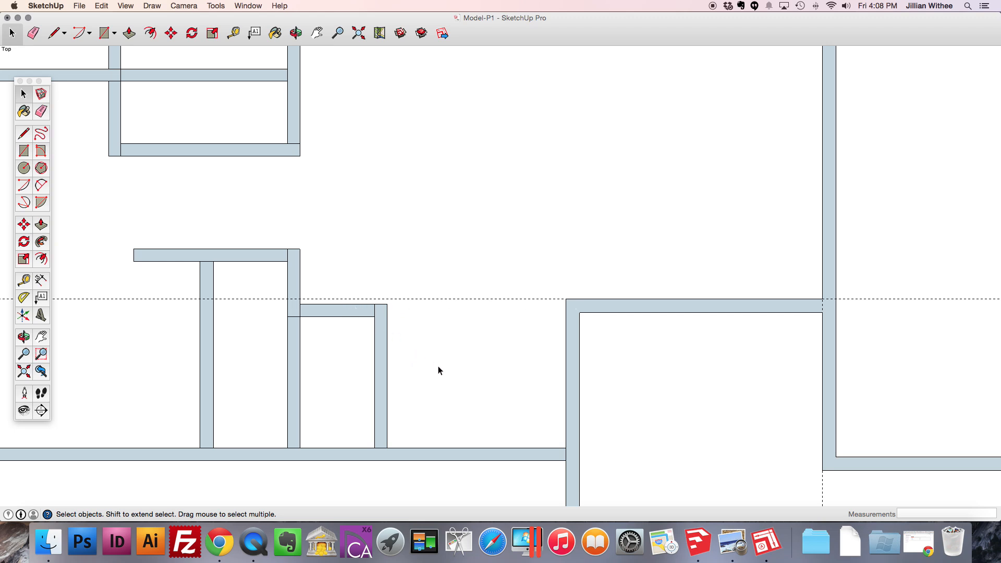
# - Measure the clear distance between the two walls connecting house and garage, and check it against the dimensioned floor plan
pyautogui.scroll(-1, 493, 407)
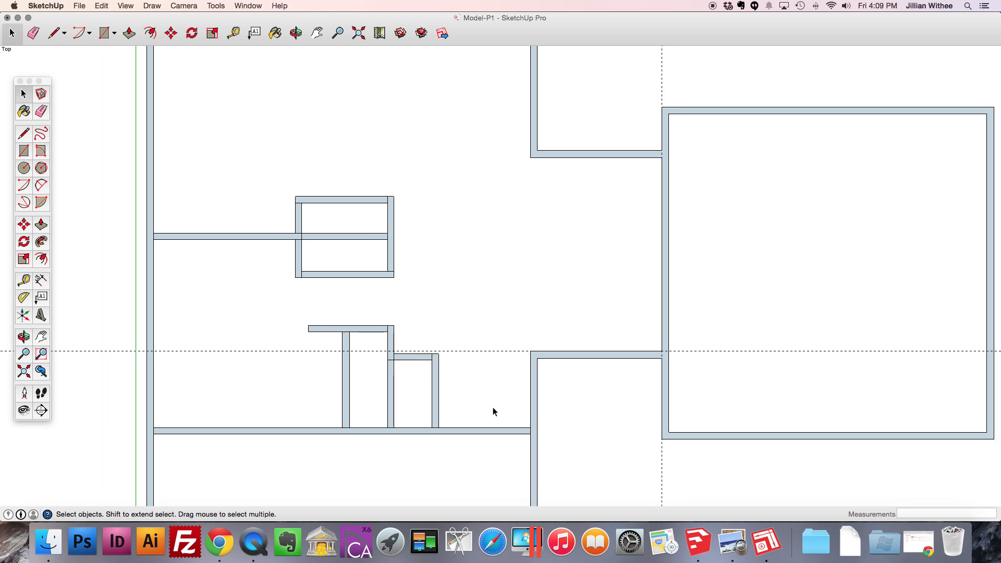
pyautogui.click(233, 34)
pyautogui.click(620, 157)
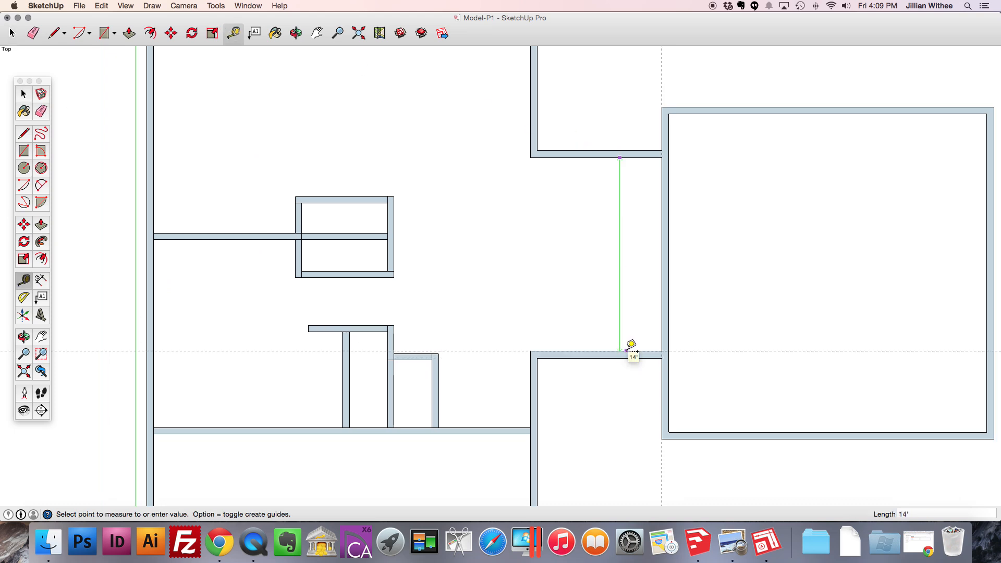
pyautogui.click(626, 351)
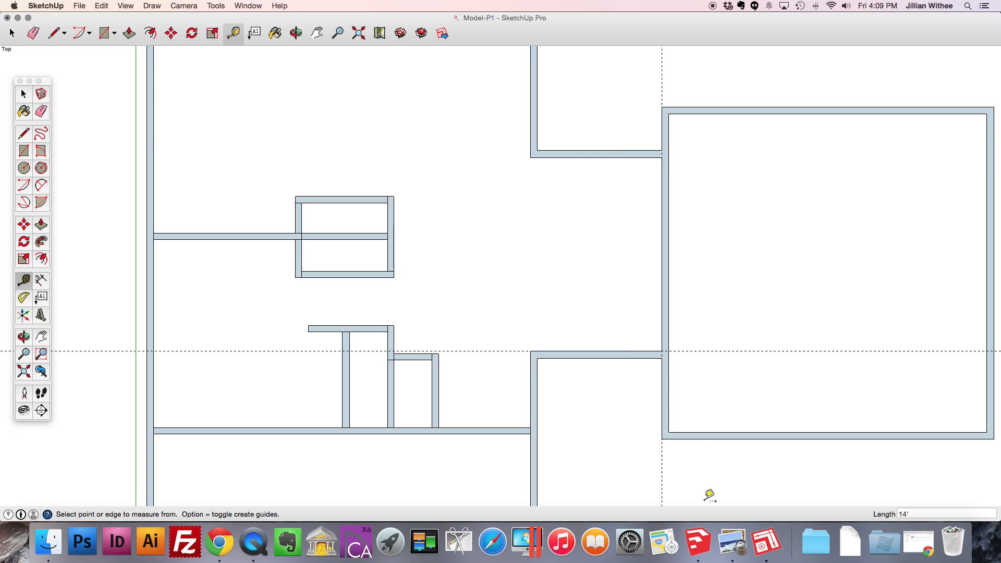
pyautogui.click(729, 545)
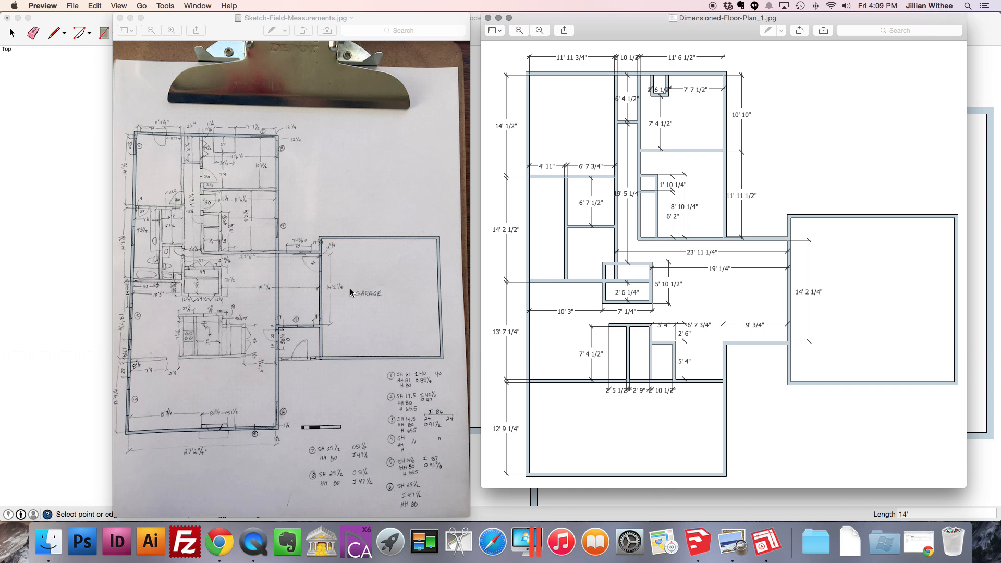
pyautogui.click(695, 554)
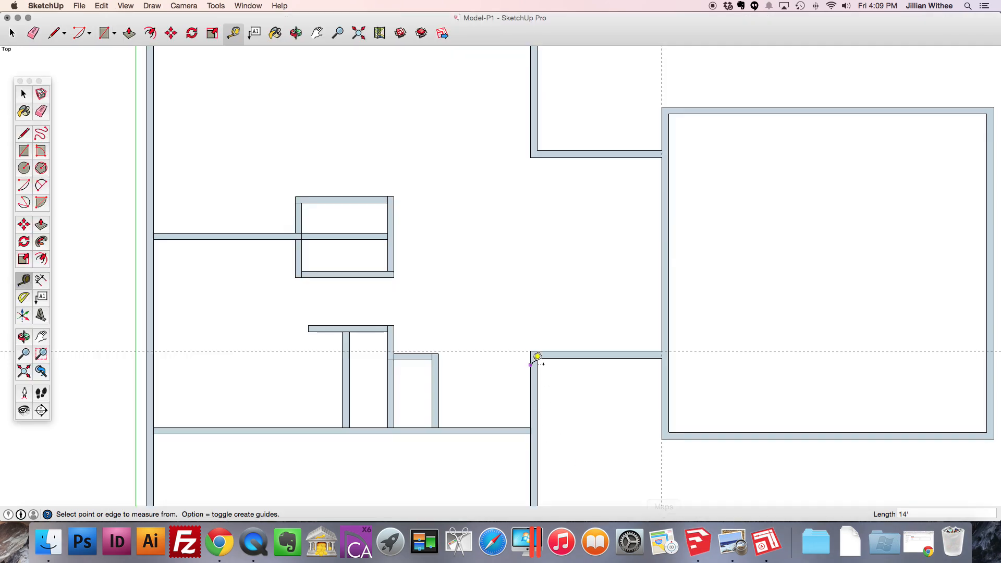
# - Replace the horizontal guide with one along the upper edge of the small enclosed room's wall
pyautogui.press('space')
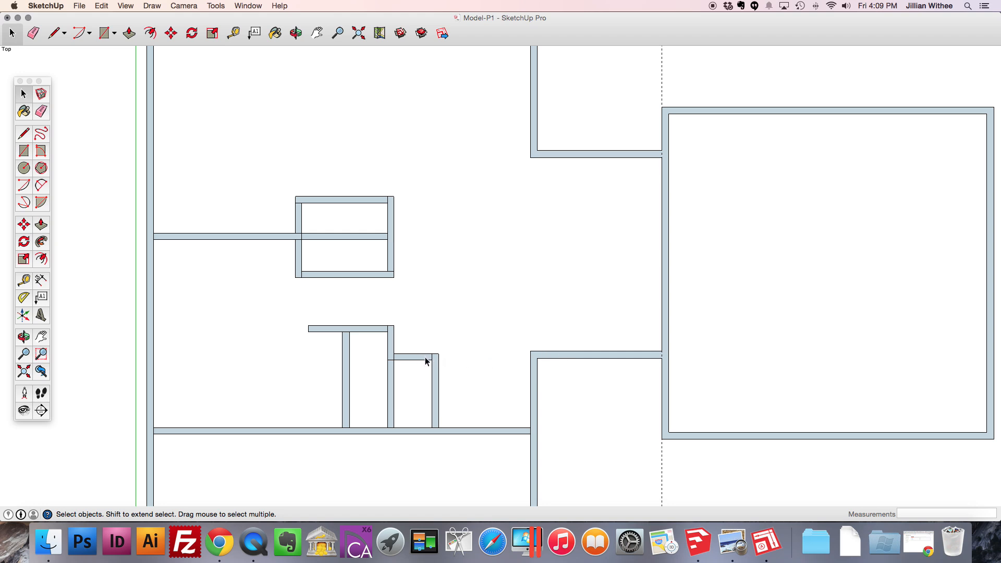
pyautogui.click(233, 33)
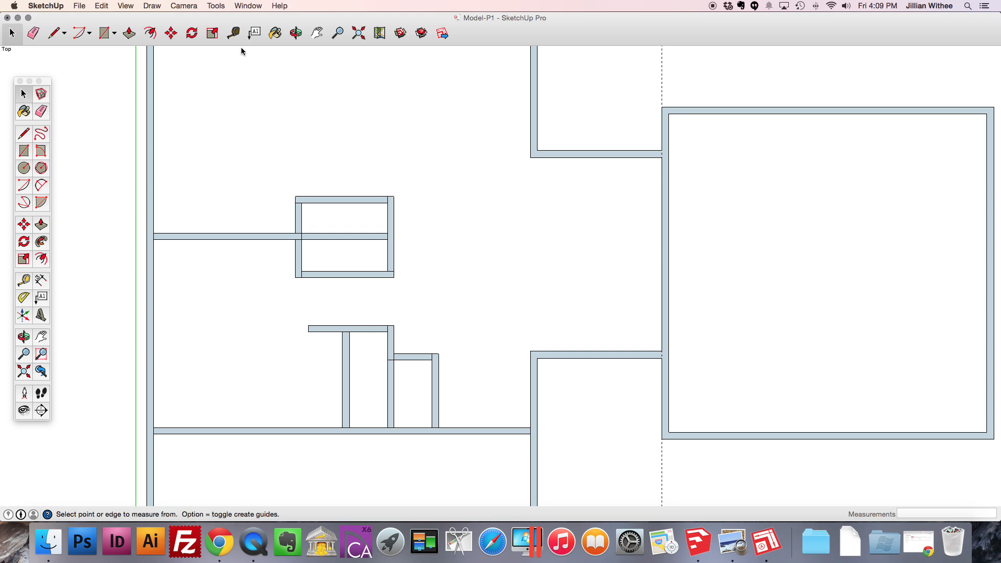
pyautogui.click(415, 352)
pyautogui.click(420, 353)
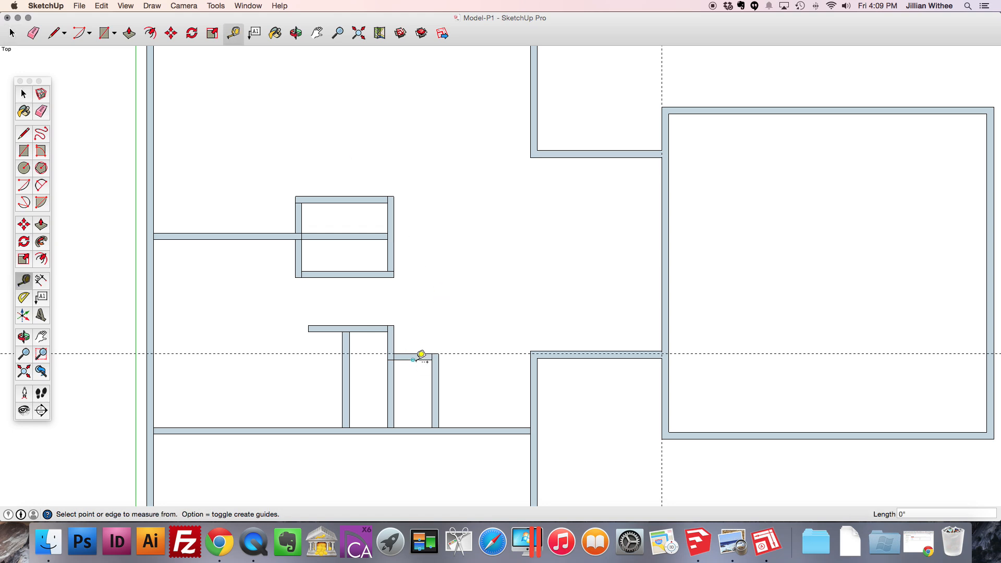
# - Measure the offset between the new horizontal guide and the upper edge of the lower wall connecting house and garage
pyautogui.scroll(10, 626, 353)
pyautogui.click(622, 352)
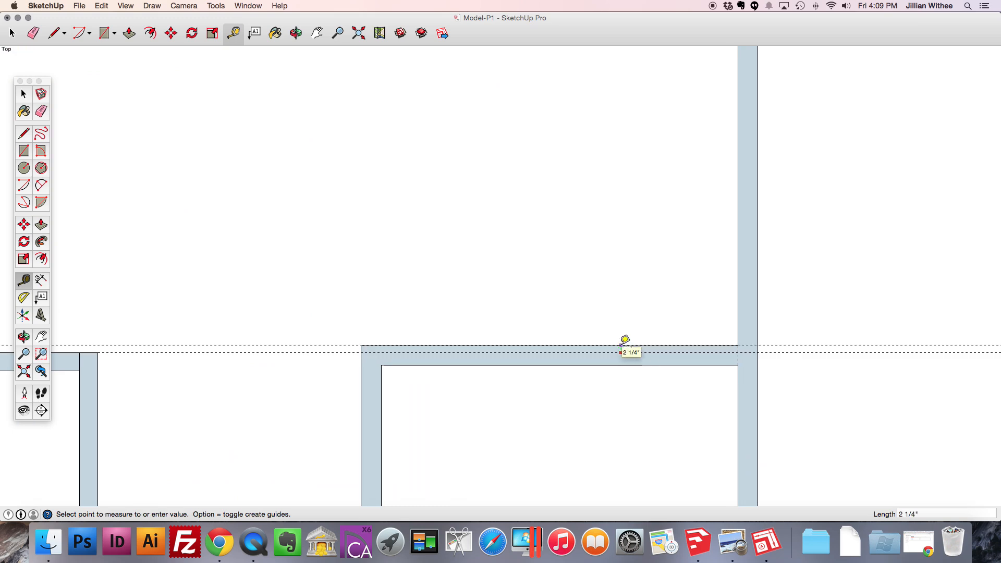
pyautogui.click(623, 344)
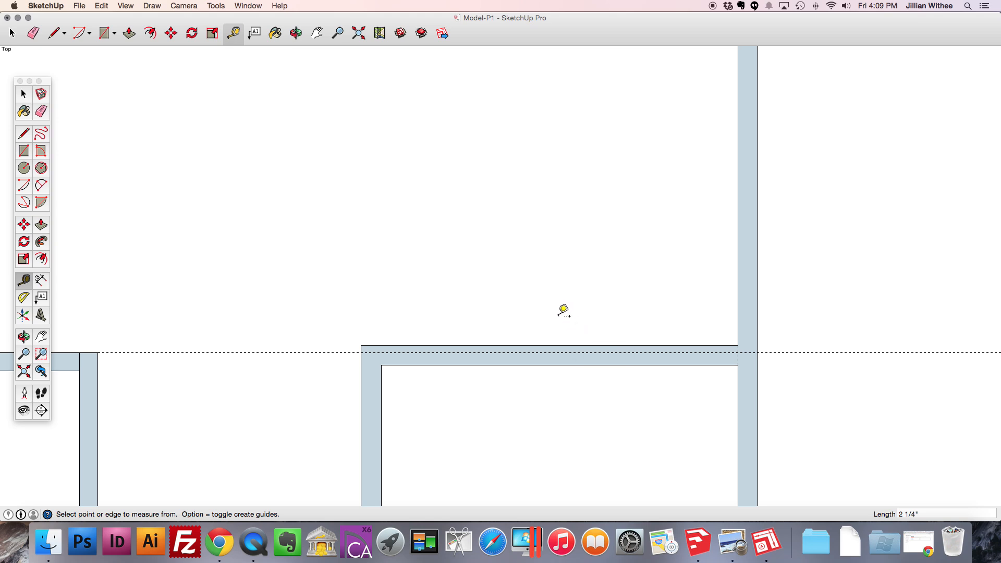
# - In the exterior walls group, move the lower connecting wall down 2 1/4" so its upper edge meets the horizontal guide, and close the group
pyautogui.scroll(-5, 566, 310)
pyautogui.click(11, 33)
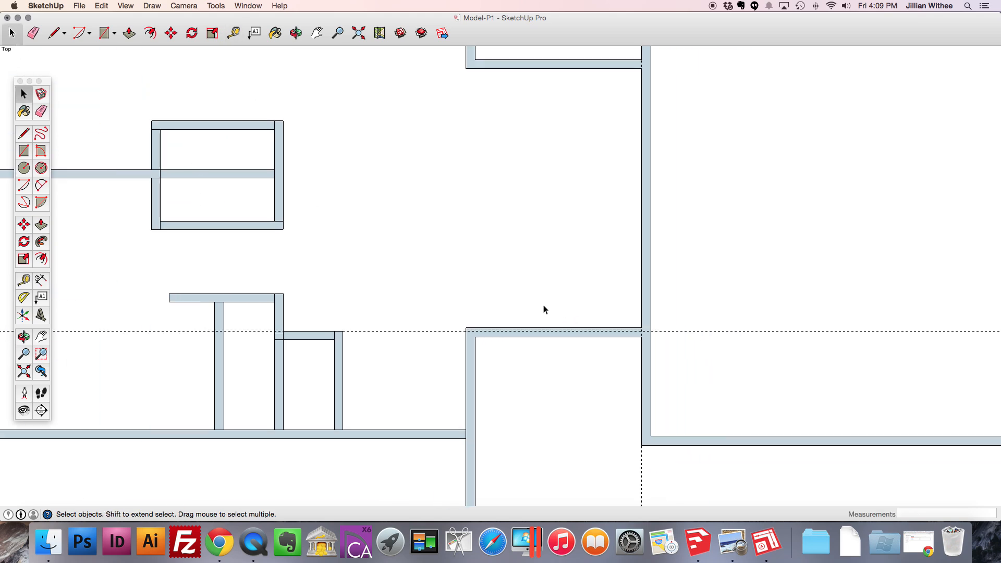
pyautogui.doubleClick(544, 334)
pyautogui.scroll(-6, 499, 350)
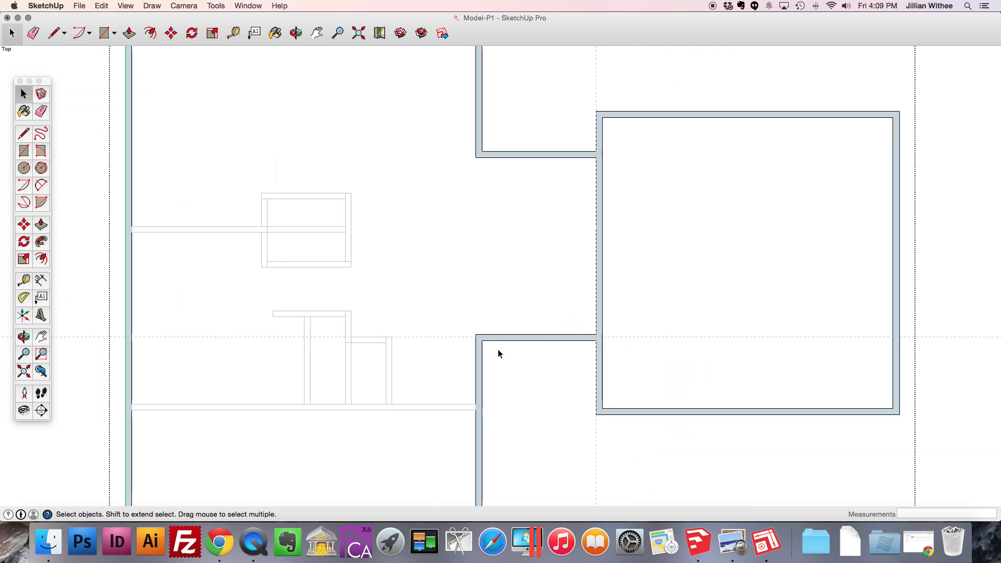
pyautogui.scroll(-1, 498, 350)
pyautogui.scroll(8, 524, 370)
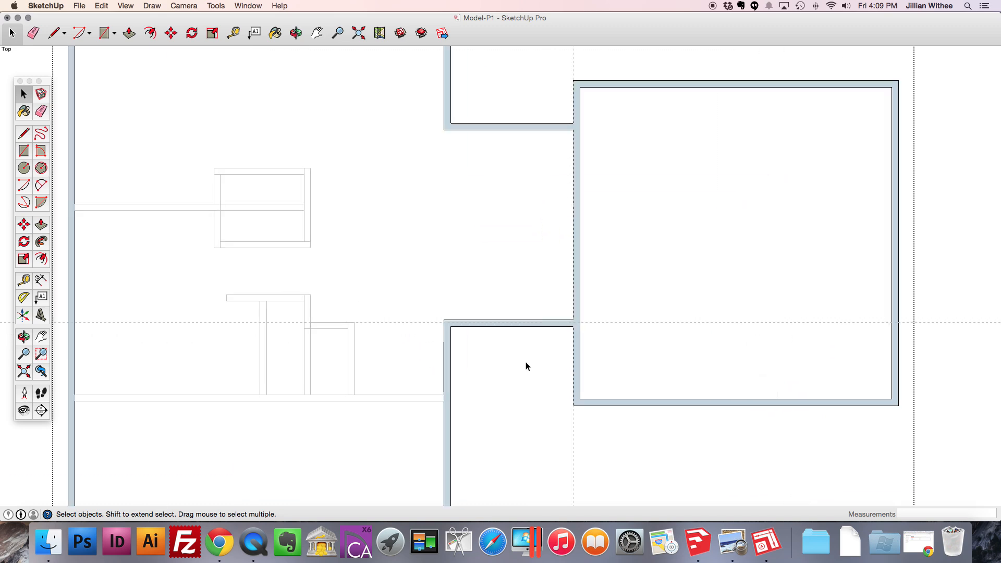
pyautogui.moveTo(365, 264); pyautogui.dragTo(635, 320)
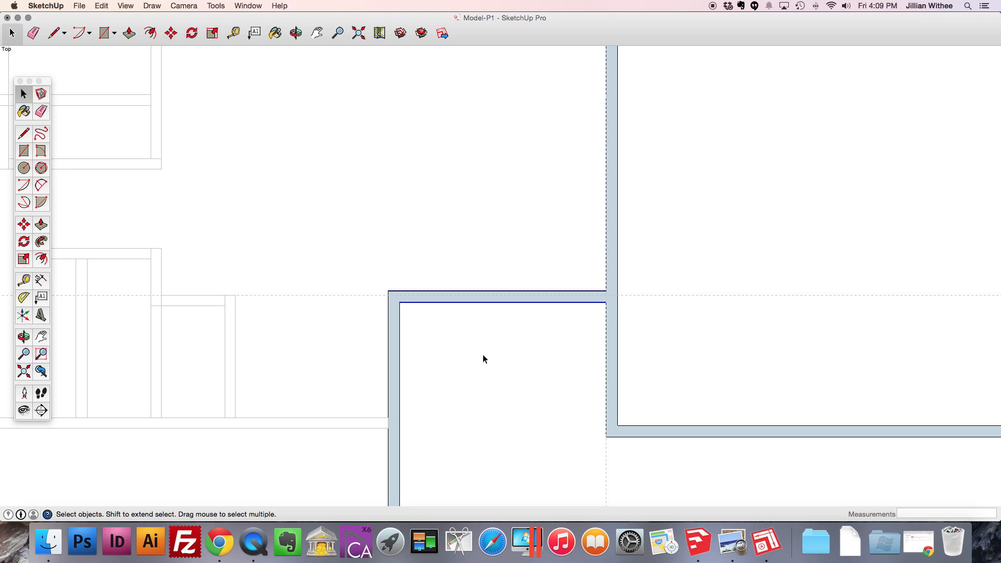
pyautogui.scroll(5, 628, 295)
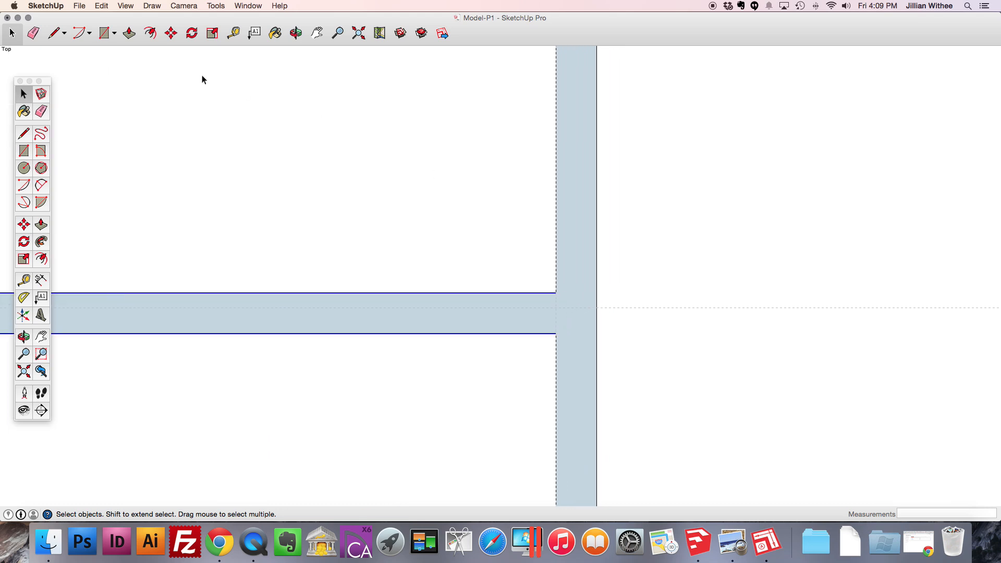
pyautogui.click(170, 33)
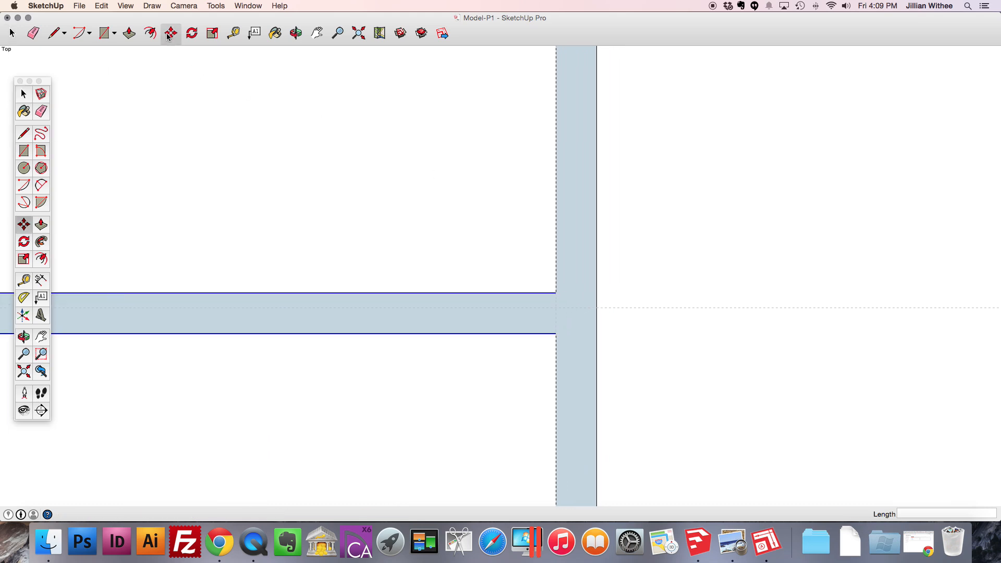
pyautogui.click(554, 292)
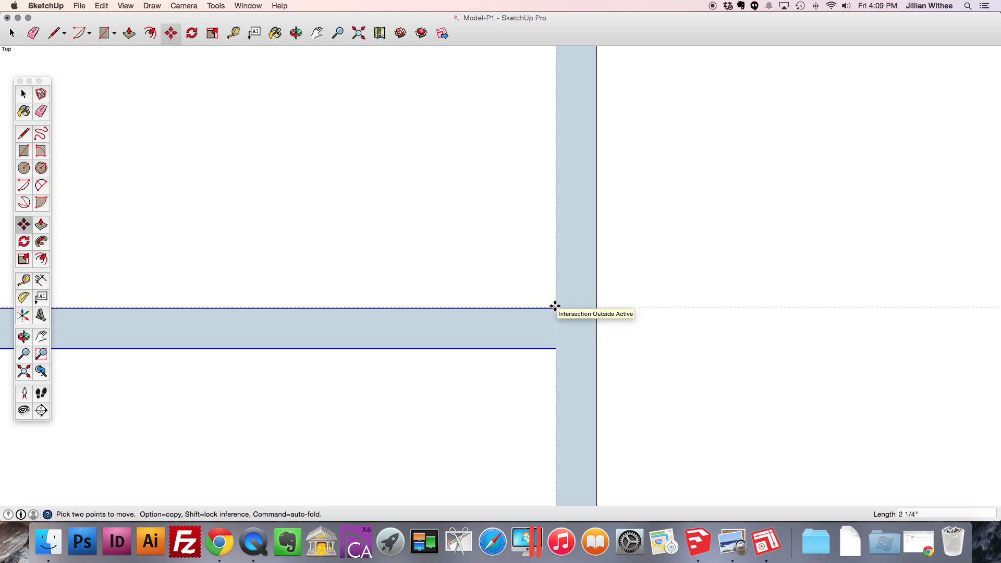
pyautogui.click(555, 307)
pyautogui.scroll(-5, 696, 330)
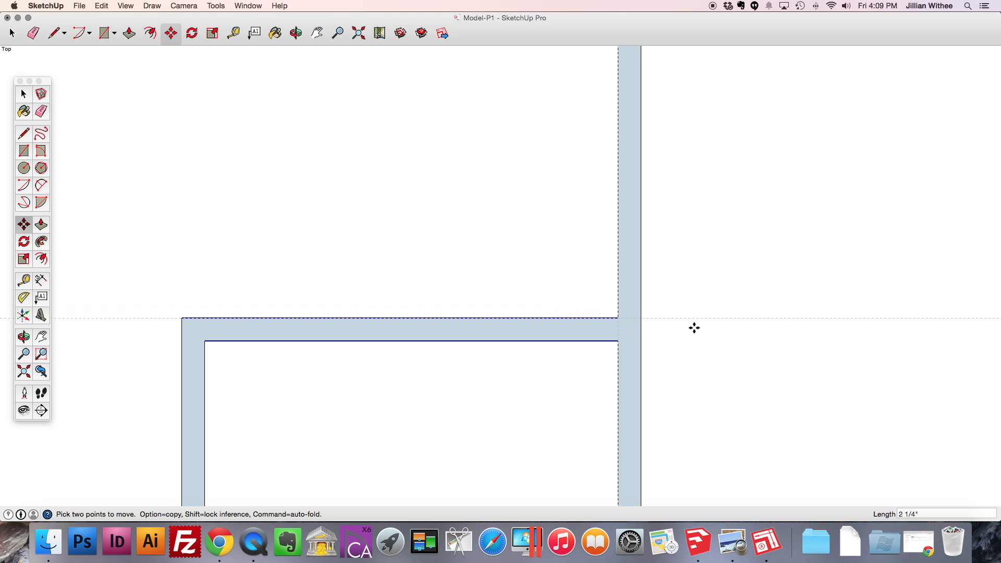
pyautogui.scroll(-2, 694, 328)
pyautogui.press('Escape')
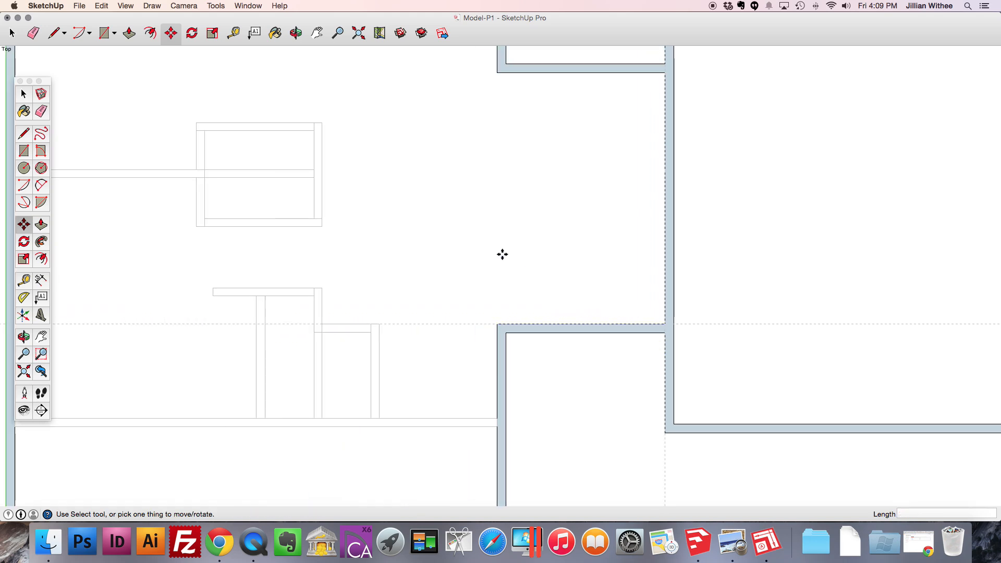
pyautogui.click(23, 94)
pyautogui.scroll(-3, 375, 319)
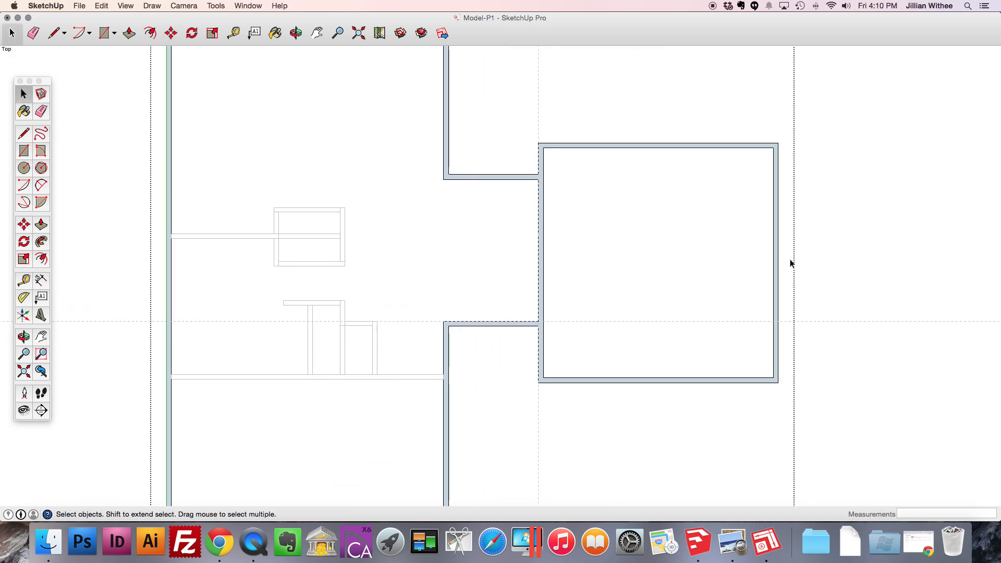
pyautogui.scroll(4, 358, 344)
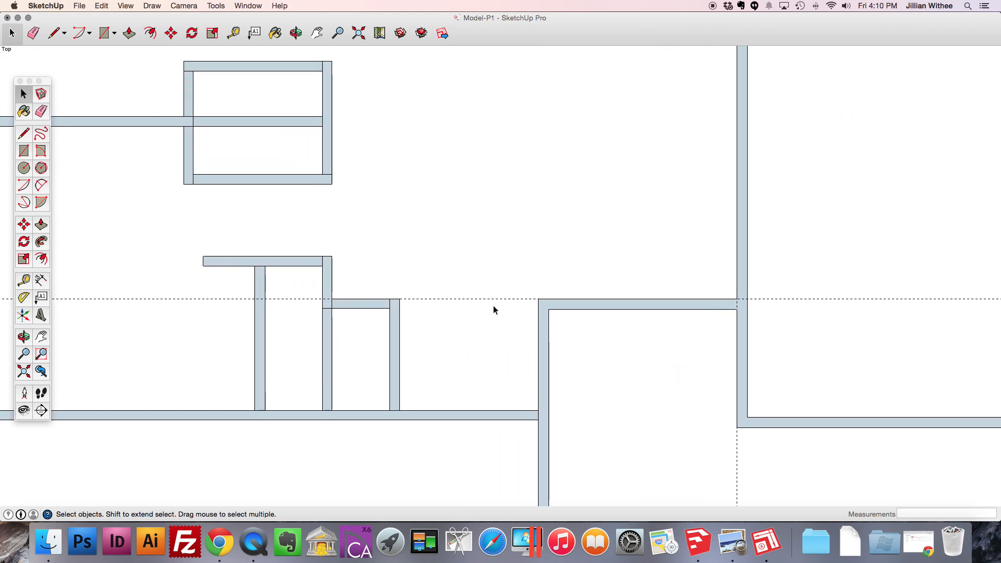
# - Measure the clear distance between the upper connecting wall and the moved lower connecting wall
pyautogui.scroll(-1, 457, 328)
pyautogui.scroll(-2, 456, 328)
pyautogui.click(233, 33)
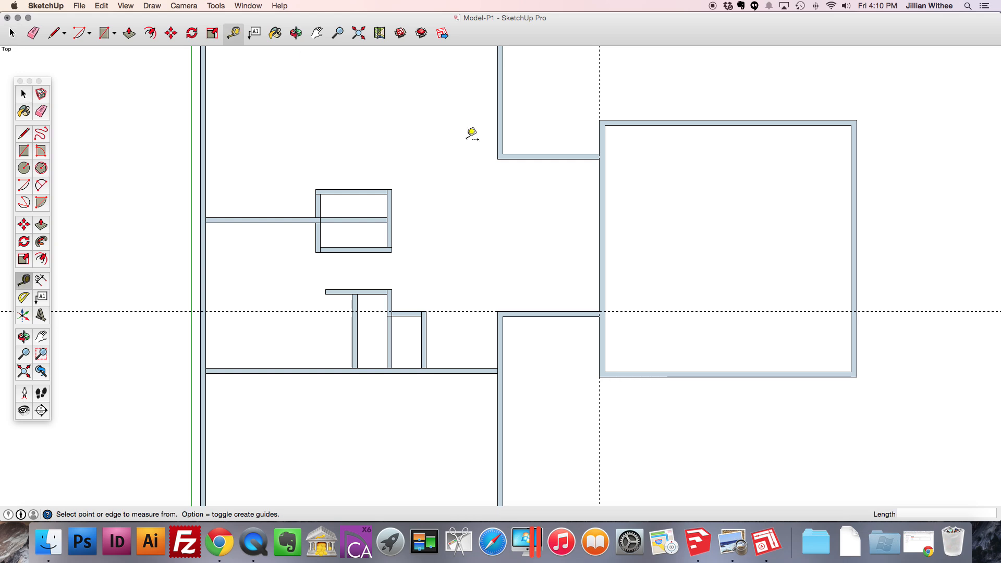
pyautogui.click(548, 158)
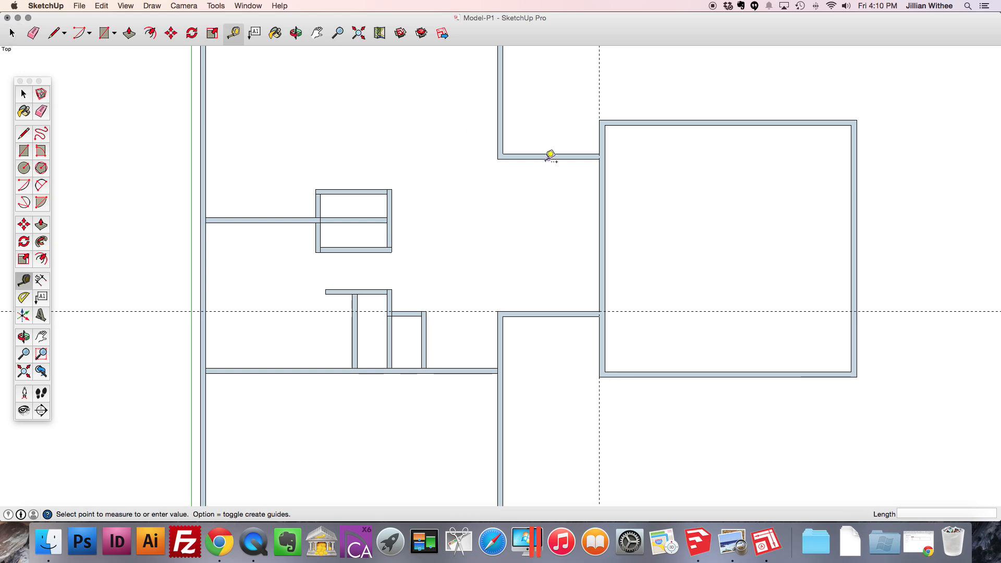
pyautogui.click(550, 310)
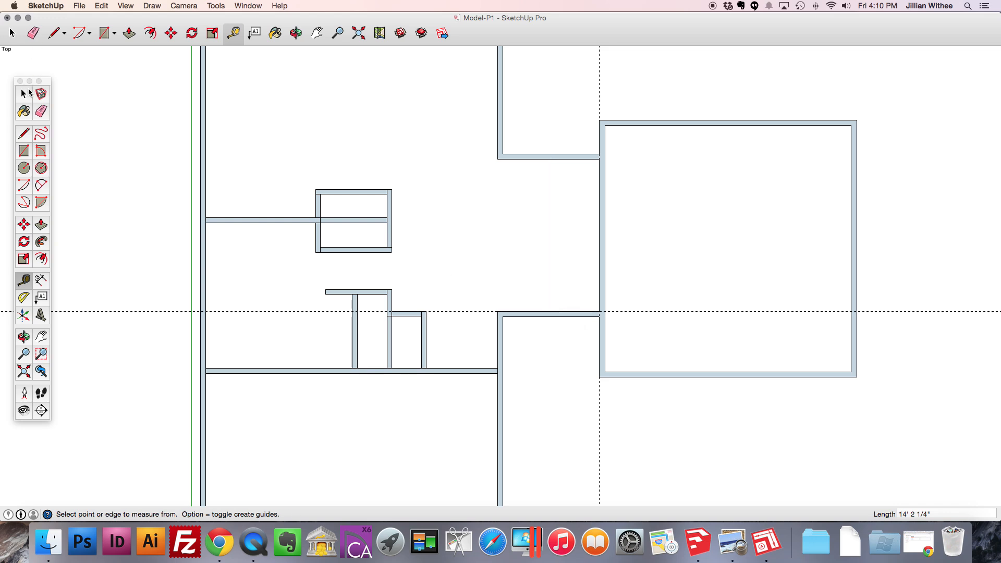
pyautogui.click(30, 92)
pyautogui.scroll(-5, 465, 318)
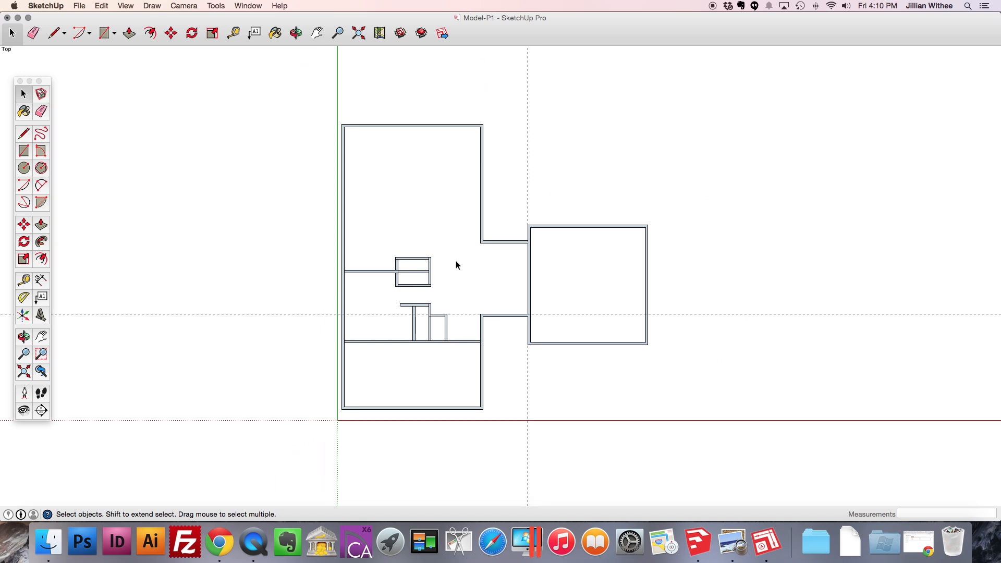
pyautogui.scroll(2, 456, 262)
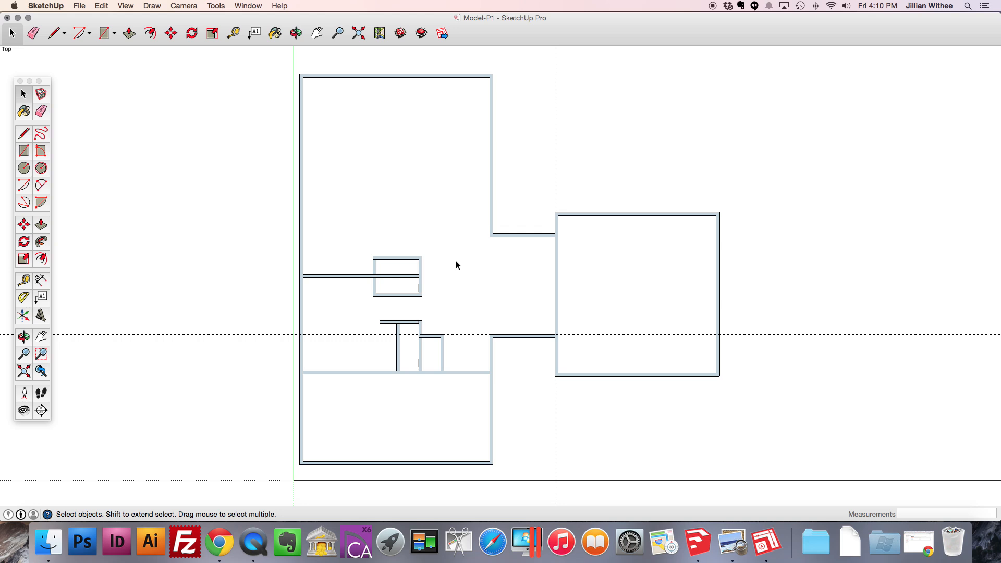
pyautogui.scroll(4, 455, 338)
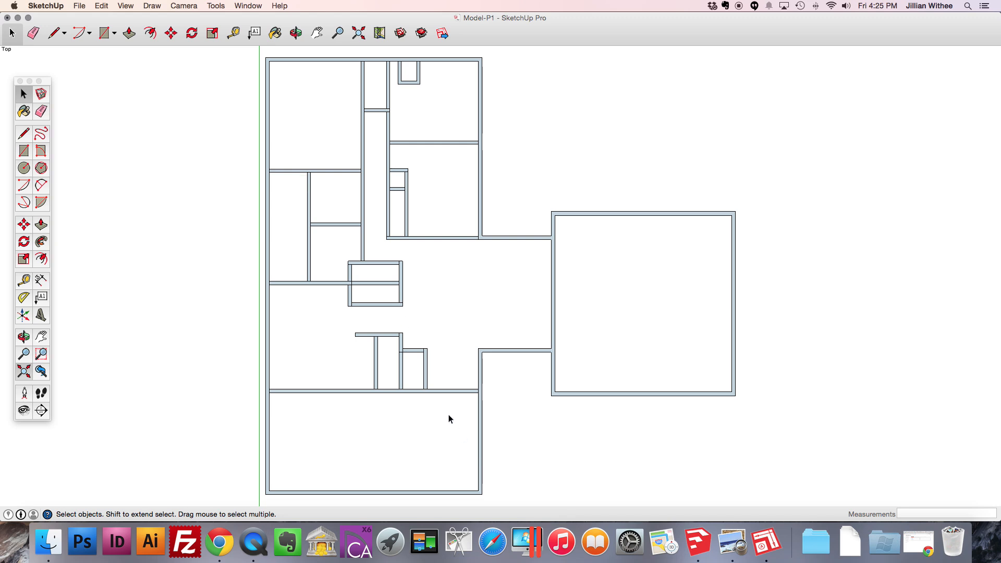
# - Examine the wall edges and dividing lines where the walls of the two small lower rooms meet
pyautogui.scroll(1, 404, 409)
pyautogui.scroll(5, 404, 408)
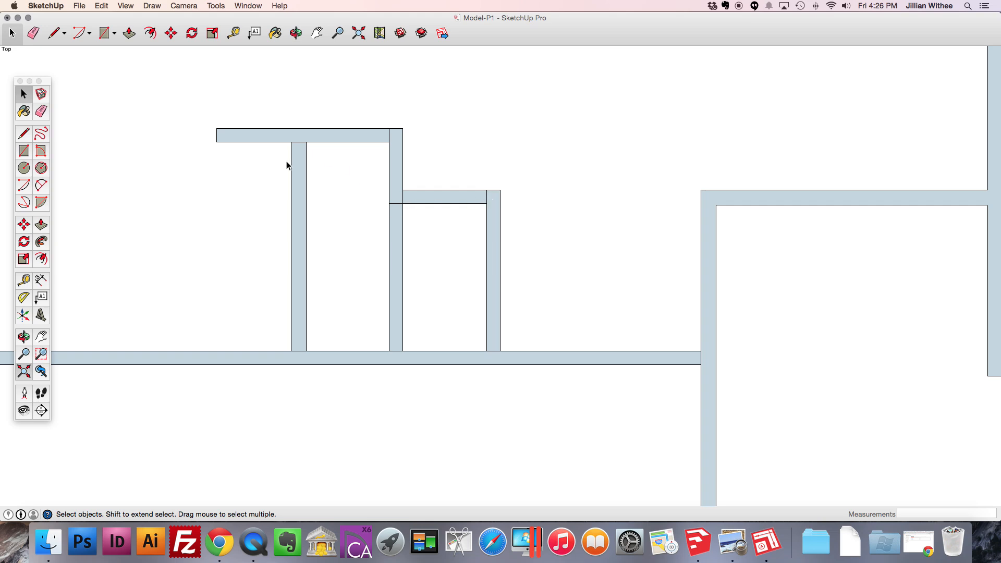
pyautogui.click(390, 159)
pyautogui.click(364, 167)
pyautogui.click(389, 224)
pyautogui.click(372, 165)
pyautogui.click(389, 261)
pyautogui.click(325, 230)
pyautogui.click(303, 141)
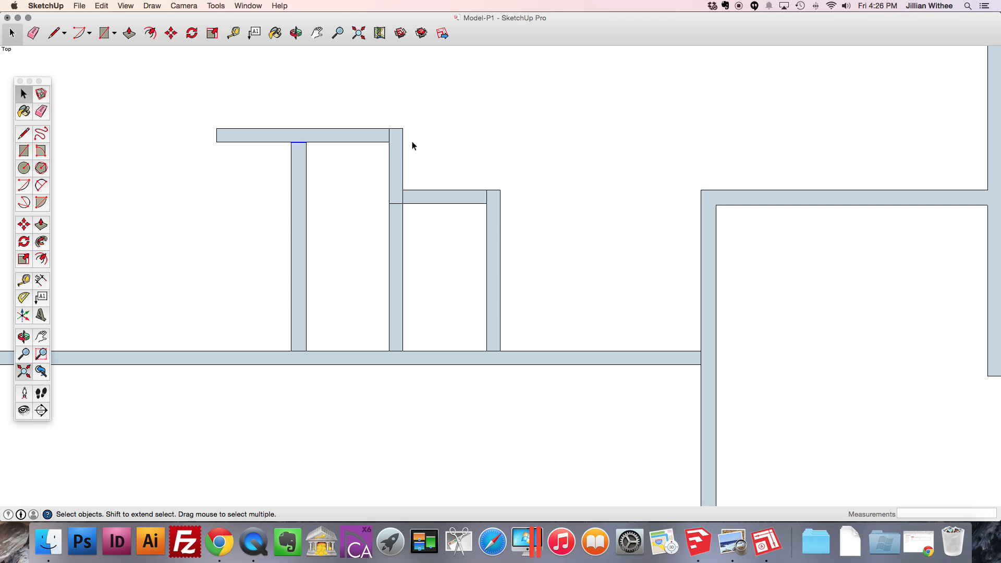
pyautogui.click(403, 199)
pyautogui.click(485, 202)
# - Erase the dividing lines at the wall junctions of the two small lower rooms, including where they meet the long horizontal wall
pyautogui.click(34, 36)
pyautogui.click(487, 199)
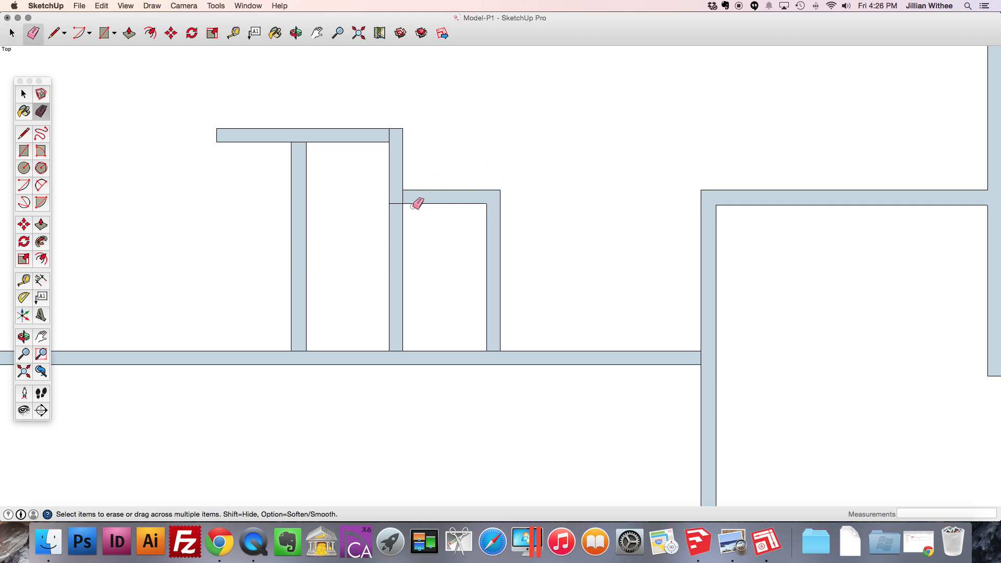
pyautogui.click(402, 198)
pyautogui.click(396, 135)
pyautogui.click(300, 144)
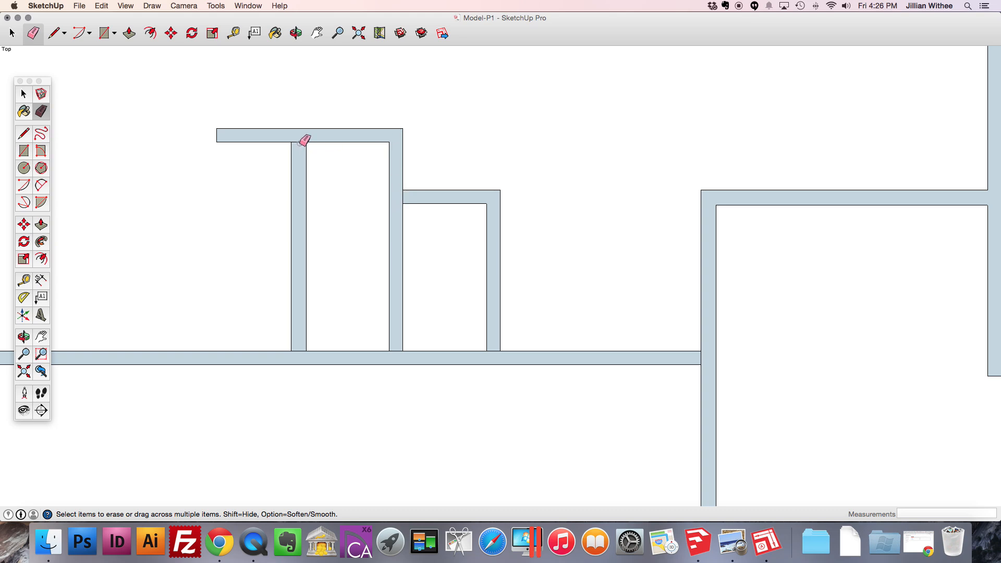
pyautogui.click(299, 351)
pyautogui.click(397, 350)
pyautogui.click(494, 349)
pyautogui.click(402, 203)
# - Erase the dividing lines at the corners and wall junctions of the rectangular two-part room above the small rooms
pyautogui.scroll(-5, 462, 336)
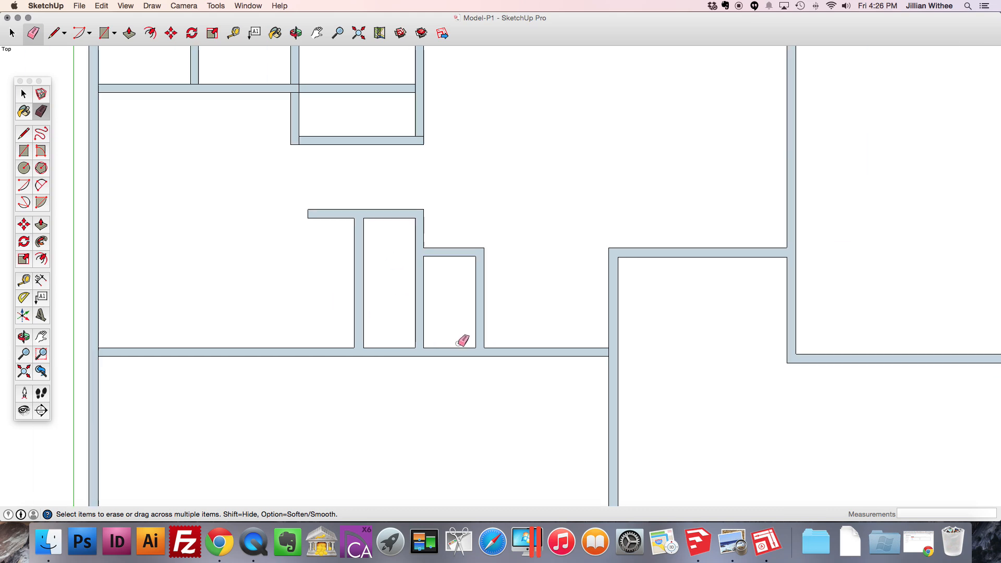
pyautogui.scroll(5, 372, 218)
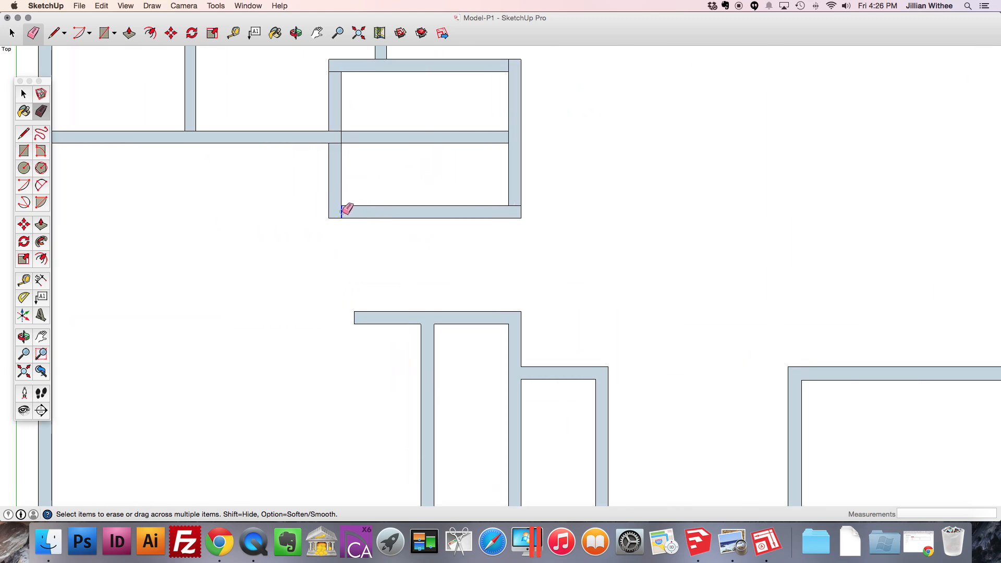
pyautogui.click(509, 137)
pyautogui.click(509, 65)
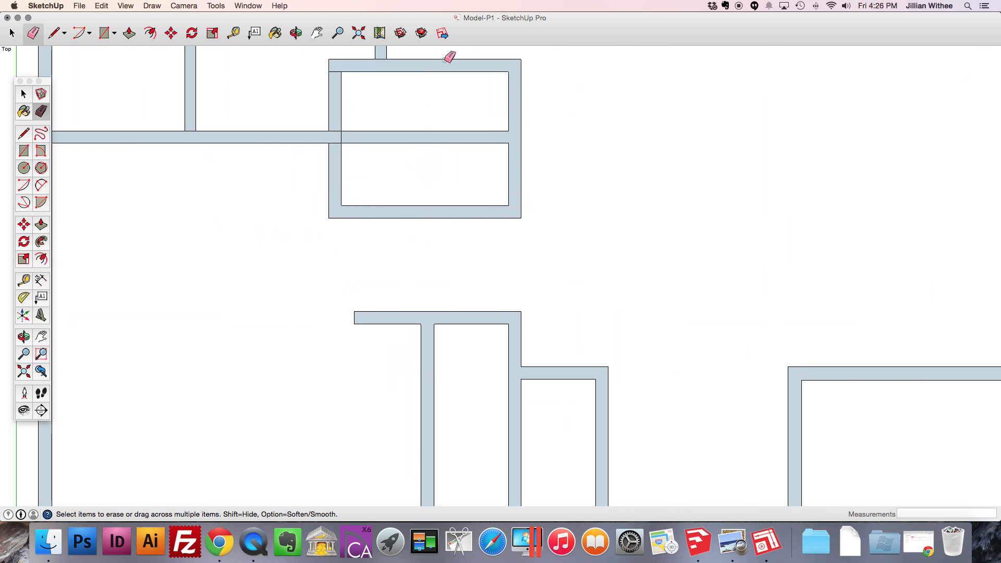
pyautogui.click(380, 59)
pyautogui.scroll(-2, 409, 261)
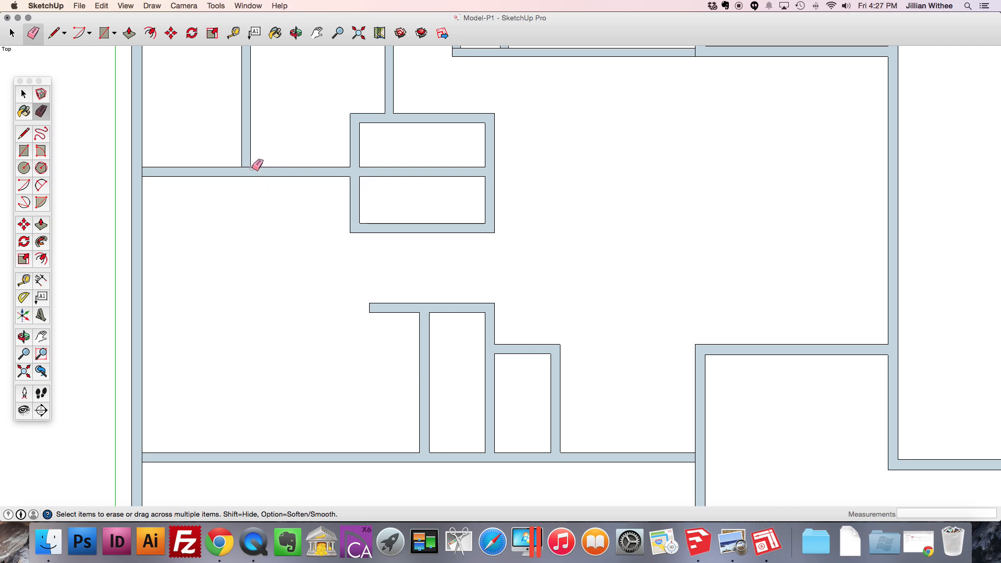
pyautogui.scroll(-4, 290, 151)
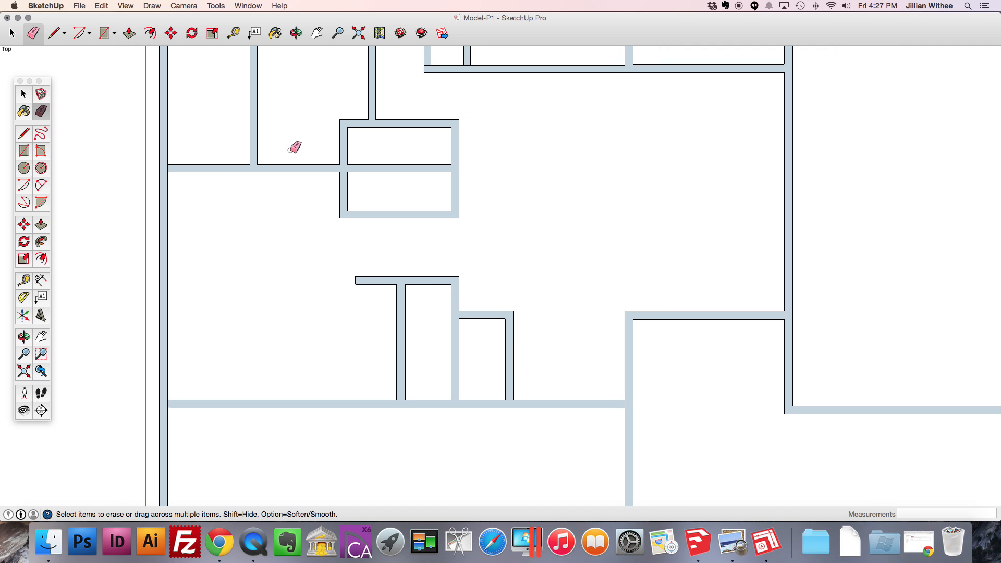
pyautogui.scroll(3, 376, 384)
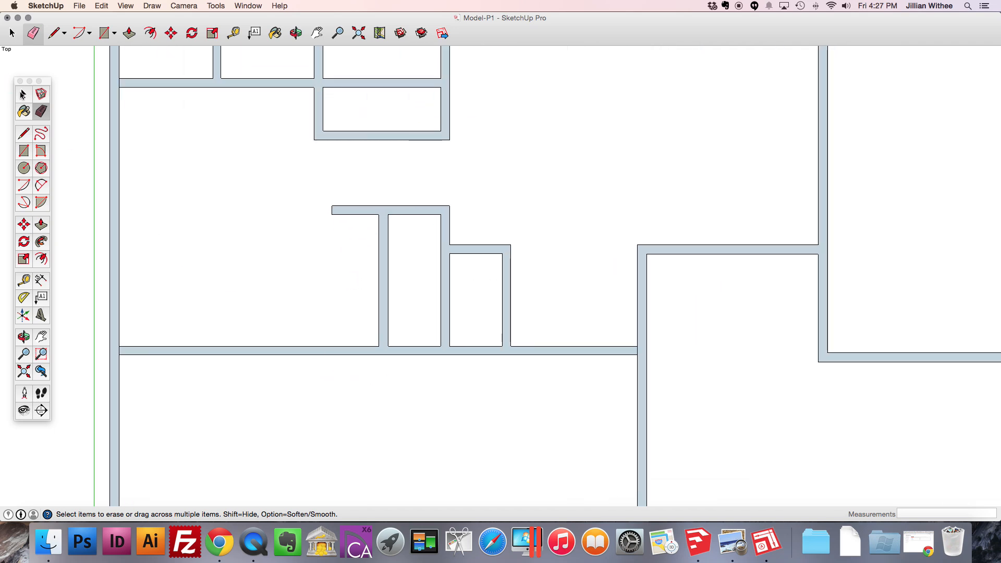
# - Try to erase the dividing line where the long horizontal wall meets the outer vertical wall, and undo both attempts
pyautogui.click(23, 94)
pyautogui.scroll(5, 96, 347)
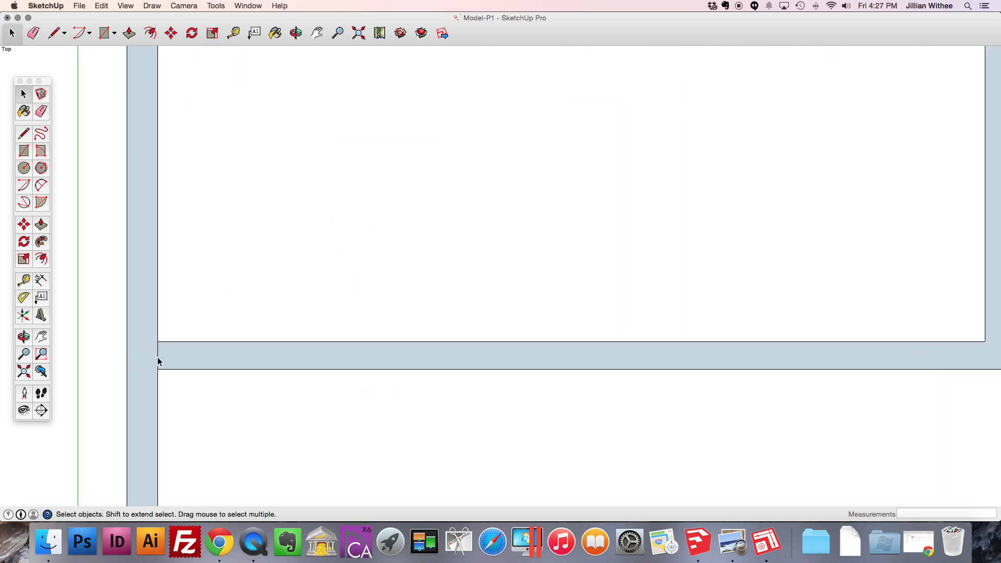
pyautogui.scroll(-4, 160, 300)
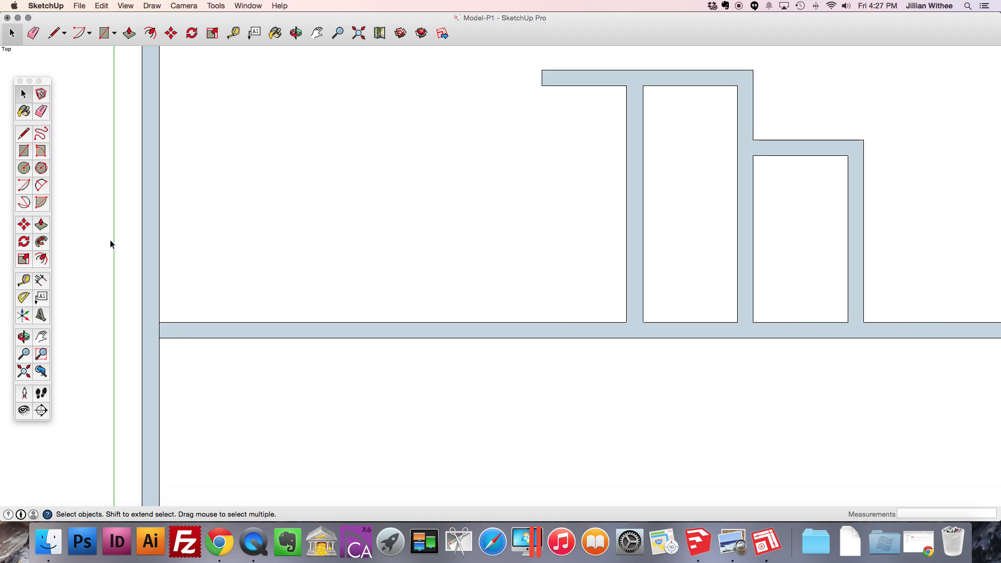
pyautogui.click(35, 34)
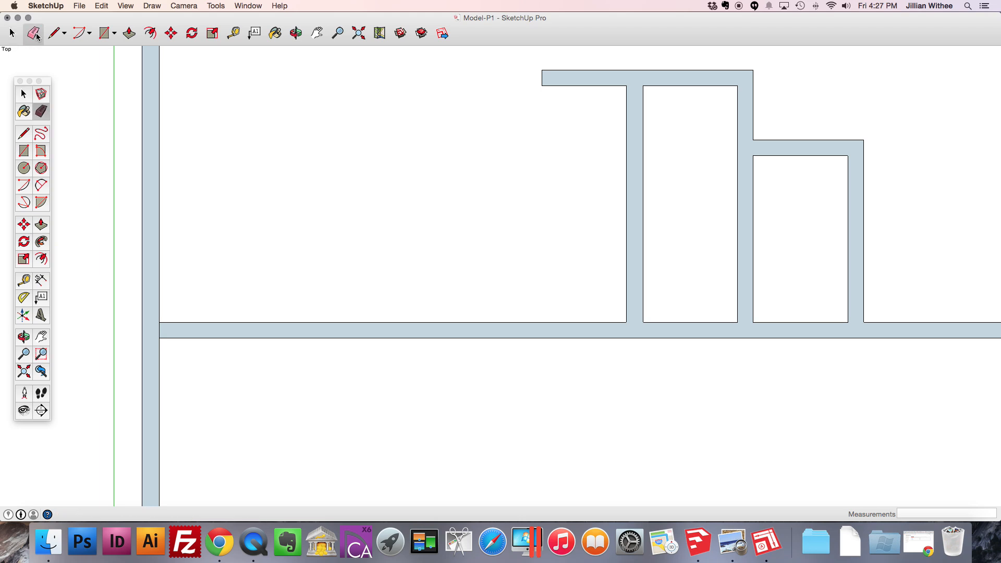
pyautogui.click(160, 331)
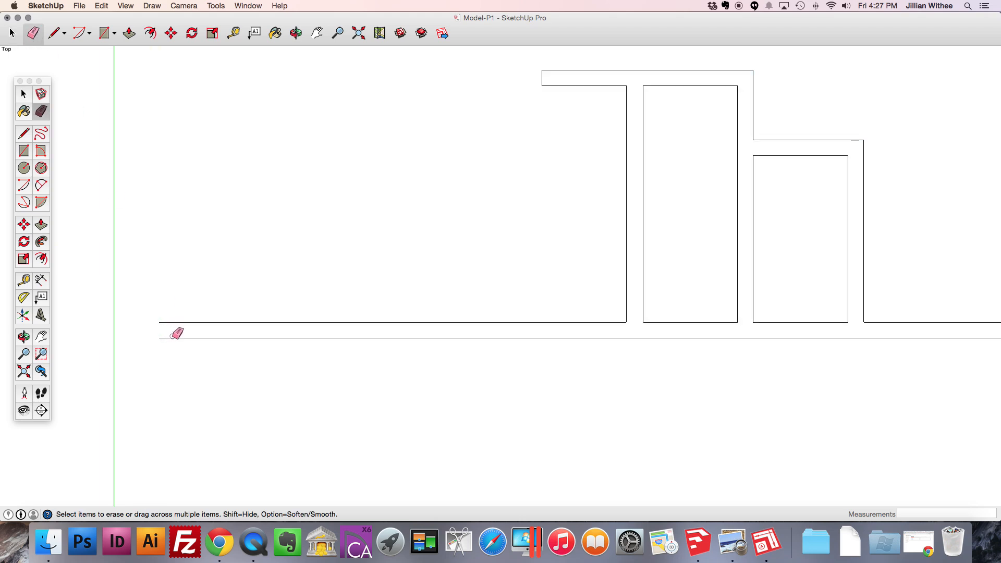
pyautogui.press('super+z')
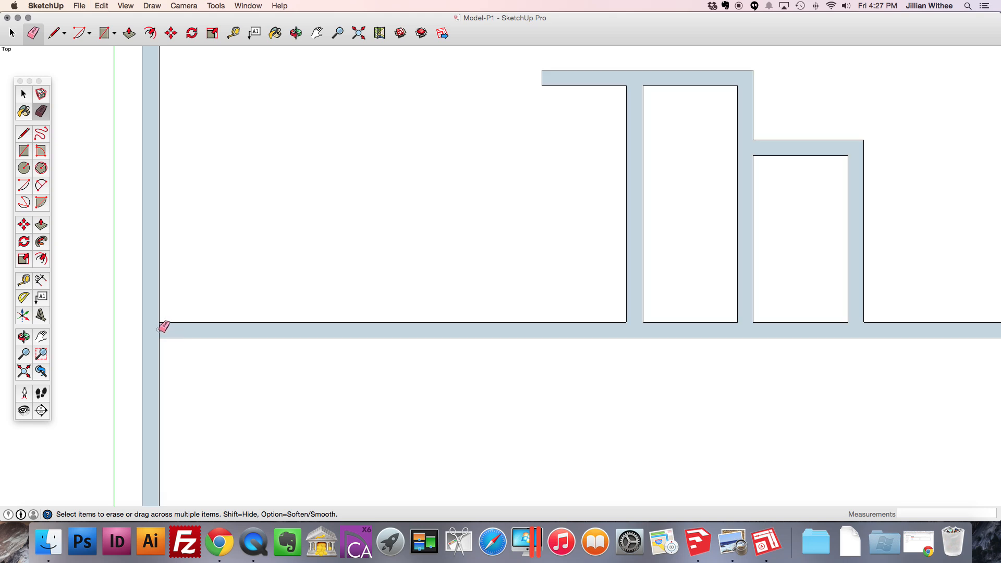
pyautogui.click(160, 330)
pyautogui.scroll(-2, 211, 348)
pyautogui.scroll(-1, 210, 347)
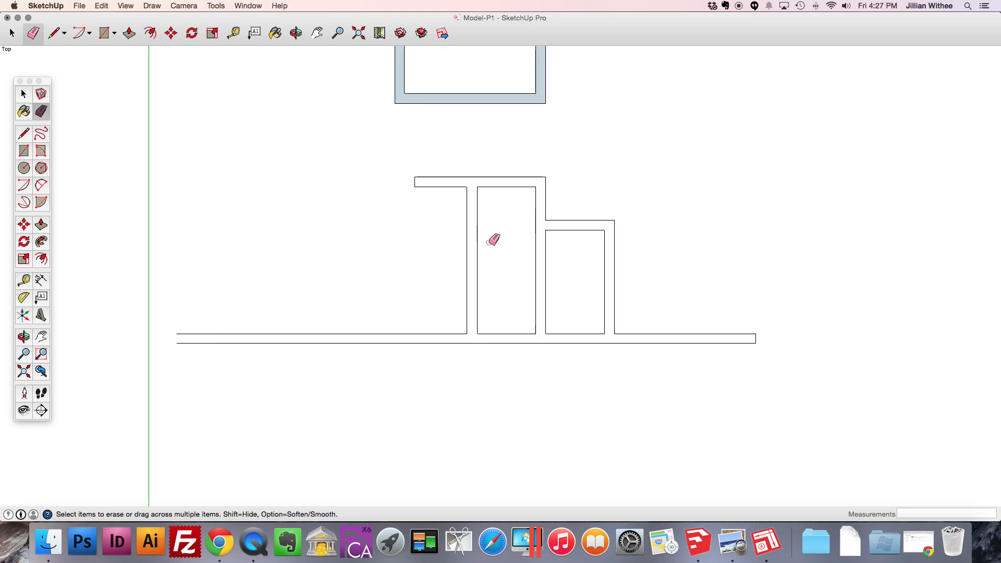
pyautogui.press('super+z')
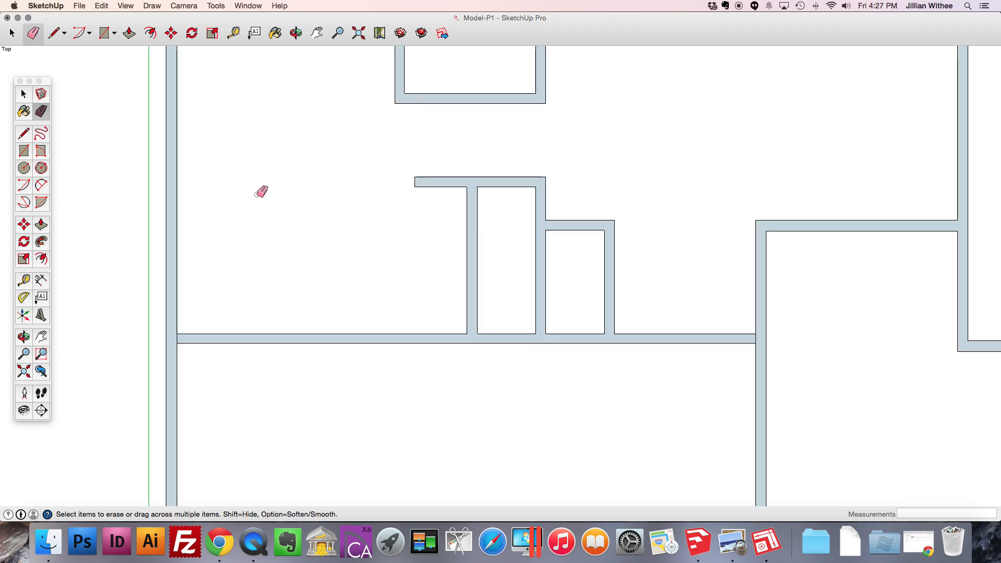
# - Select the connected walls around the two small lower rooms and the outer wall's edge in turn to check how they are separated
pyautogui.click(23, 94)
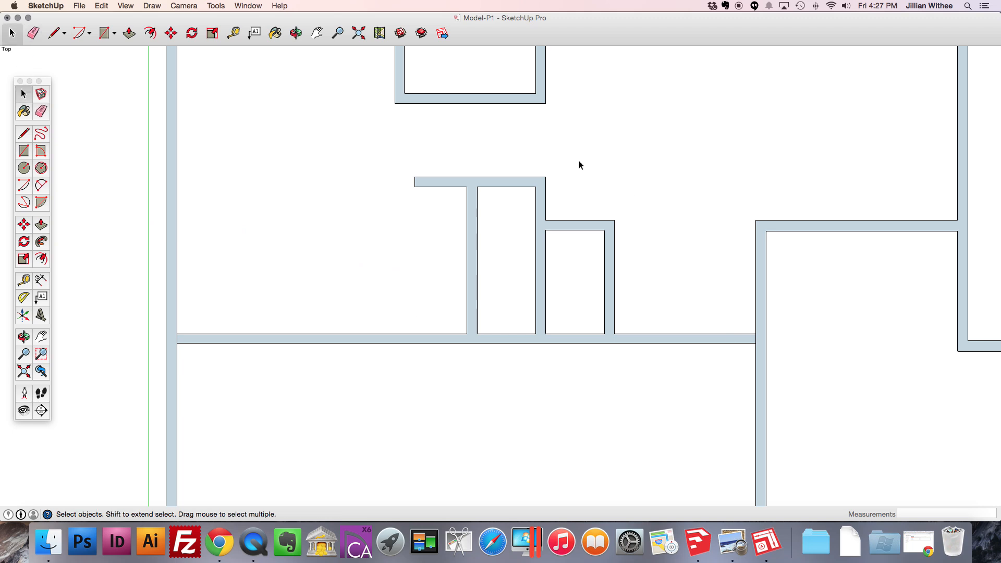
pyautogui.click(472, 220)
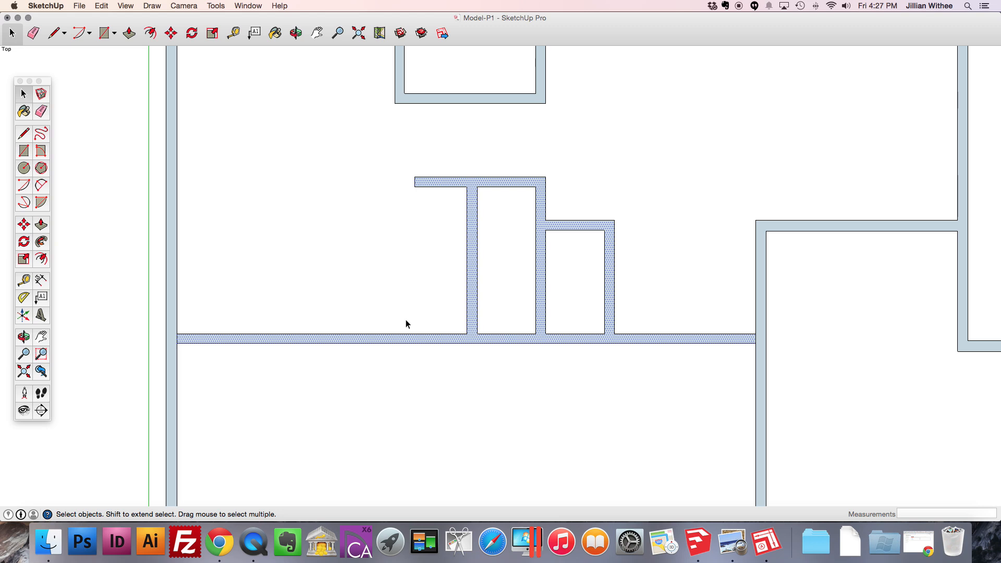
pyautogui.click(172, 312)
pyautogui.click(188, 341)
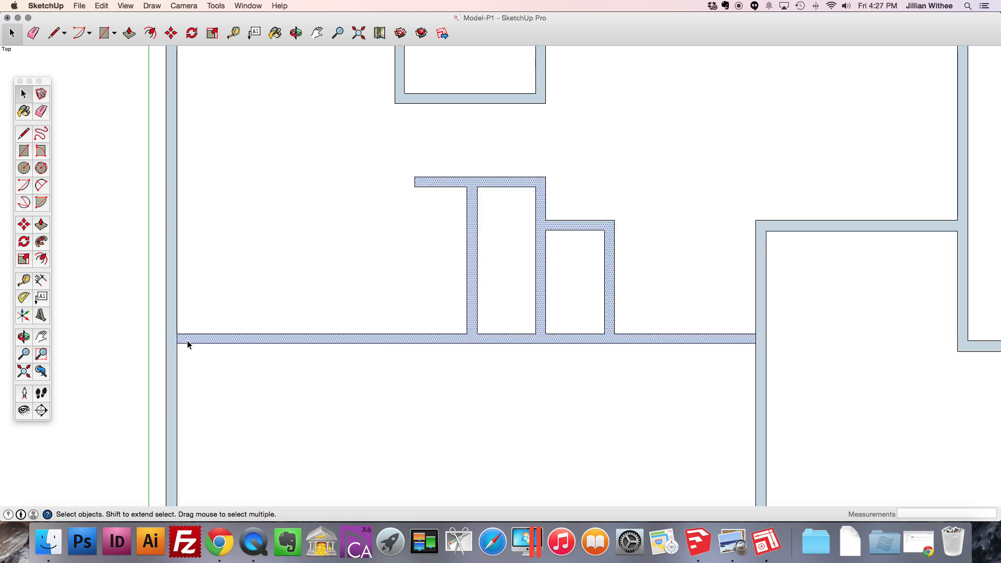
pyautogui.click(177, 359)
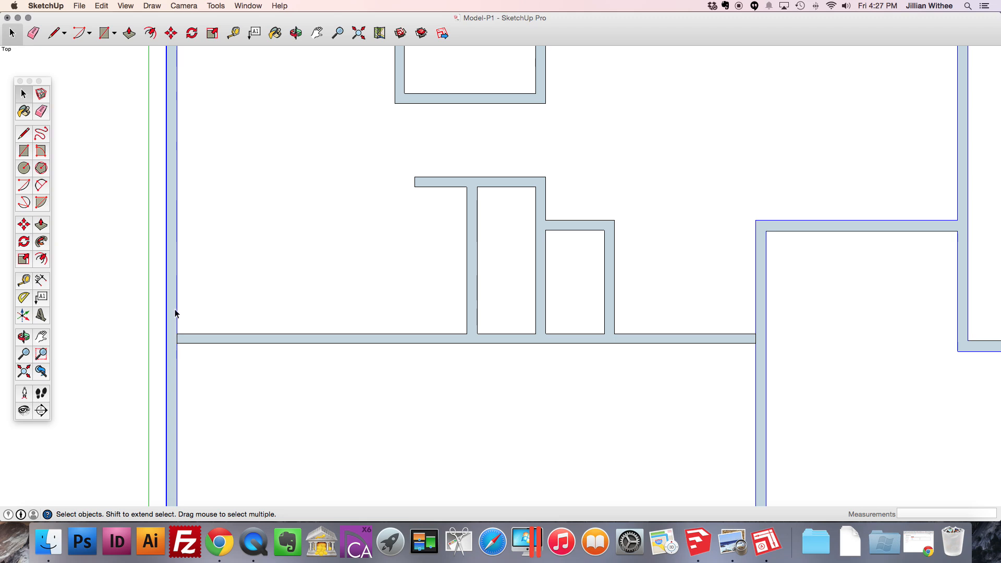
pyautogui.doubleClick(186, 337)
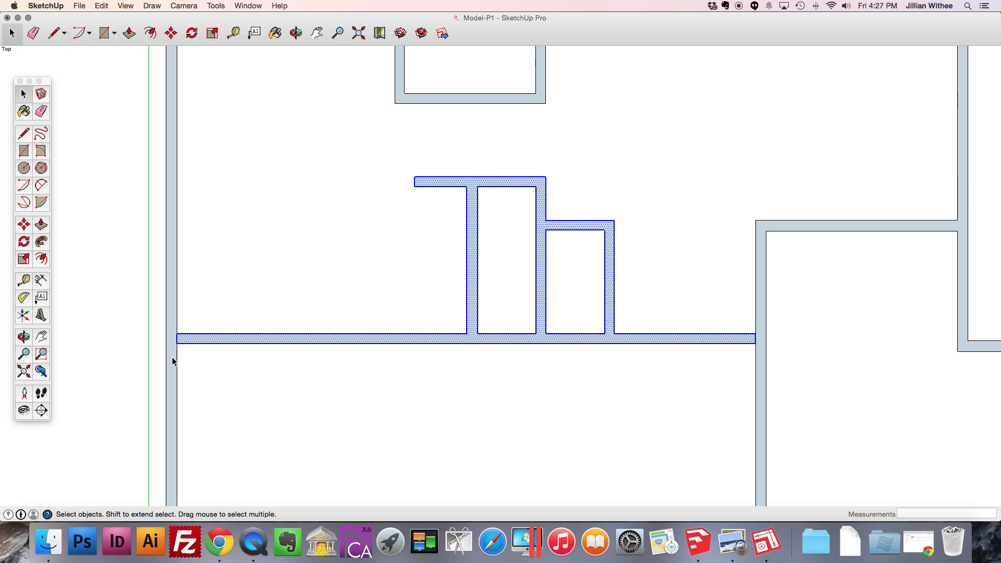
pyautogui.click(172, 357)
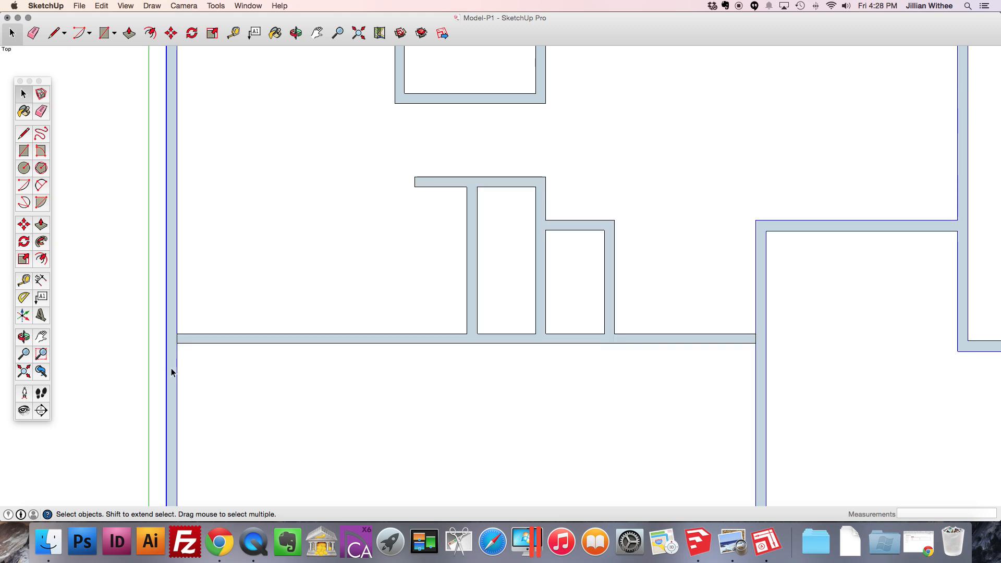
pyautogui.click(126, 339)
pyautogui.scroll(-2, 329, 352)
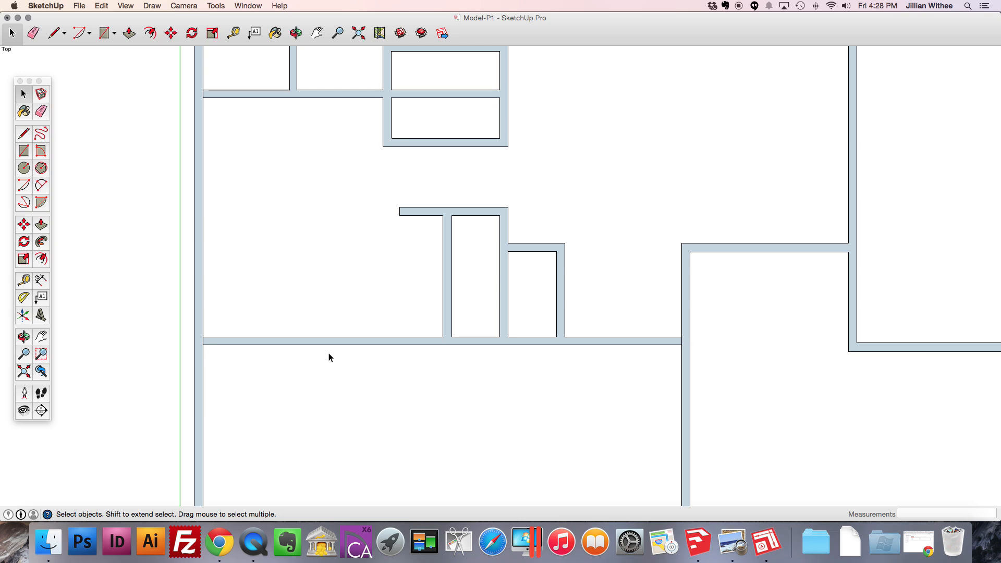
# - Erase the dividing lines at the T-junctions between the interior walls of the rooms above the long horizontal wall
pyautogui.scroll(-4, 351, 381)
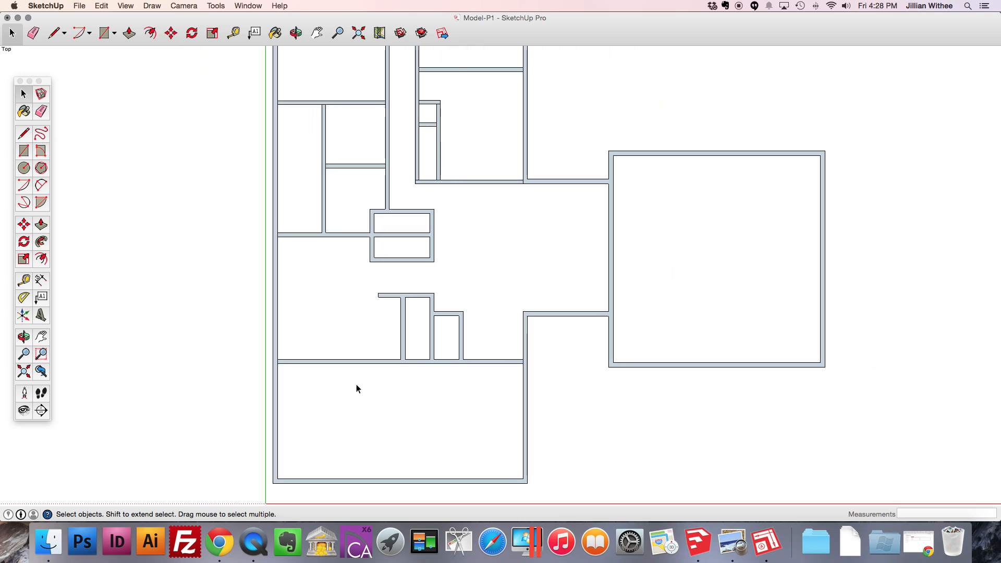
pyautogui.scroll(4, 322, 111)
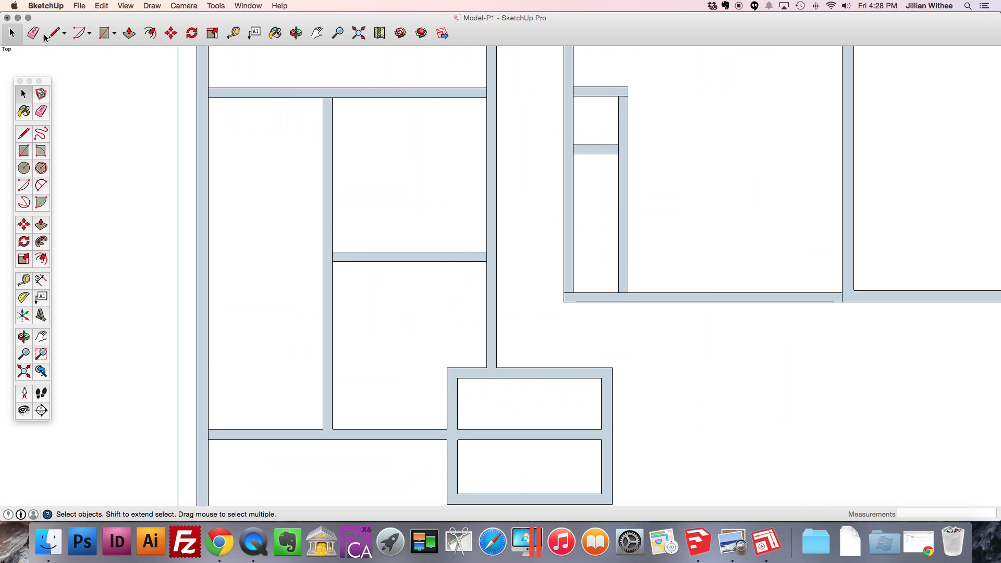
pyautogui.click(33, 33)
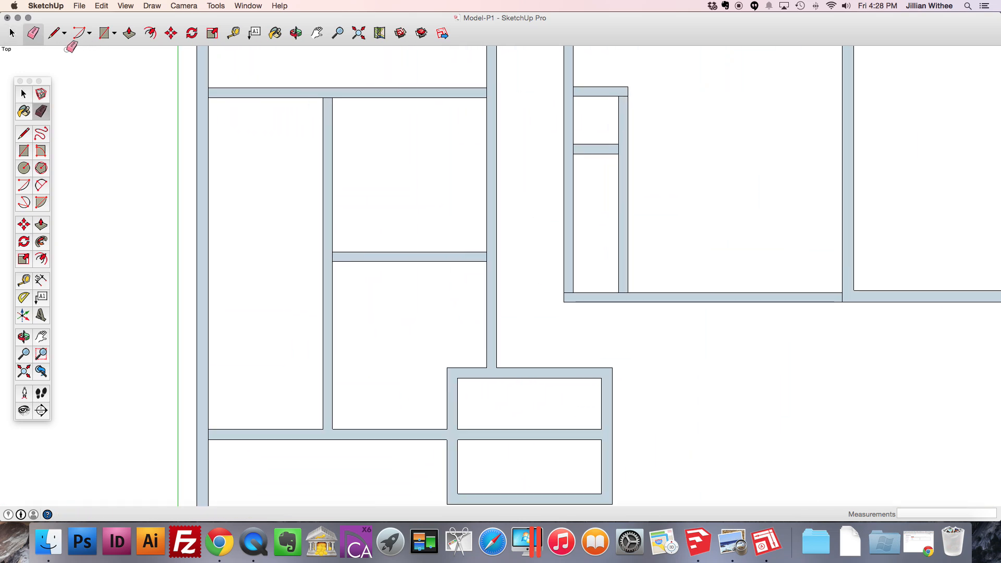
pyautogui.click(330, 97)
pyautogui.click(333, 258)
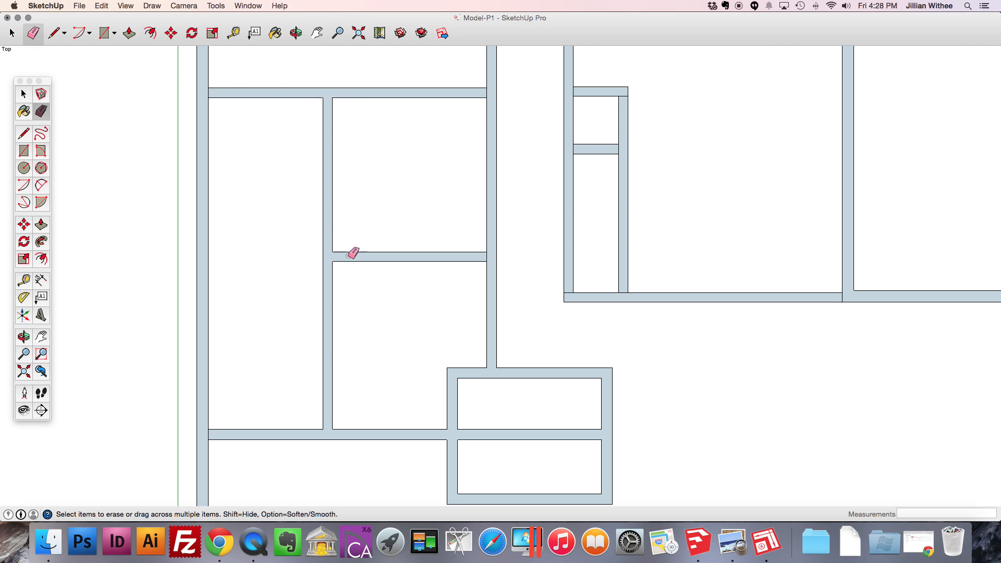
pyautogui.click(491, 255)
pyautogui.scroll(-2, 463, 417)
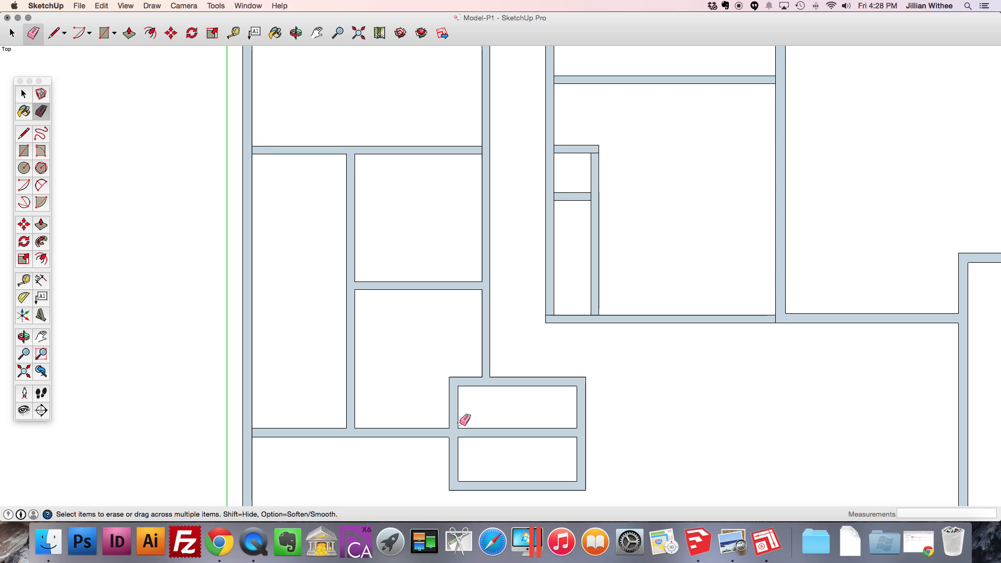
# - Erase the dividing lines at the corners and wall junctions of the narrow two-part closet beside the corridor
pyautogui.click(550, 315)
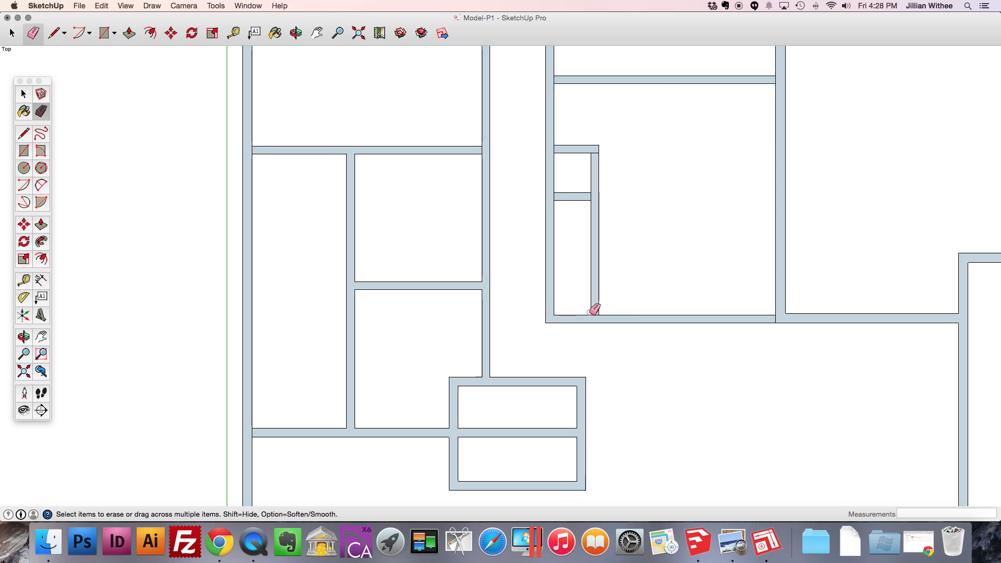
pyautogui.scroll(2, 599, 311)
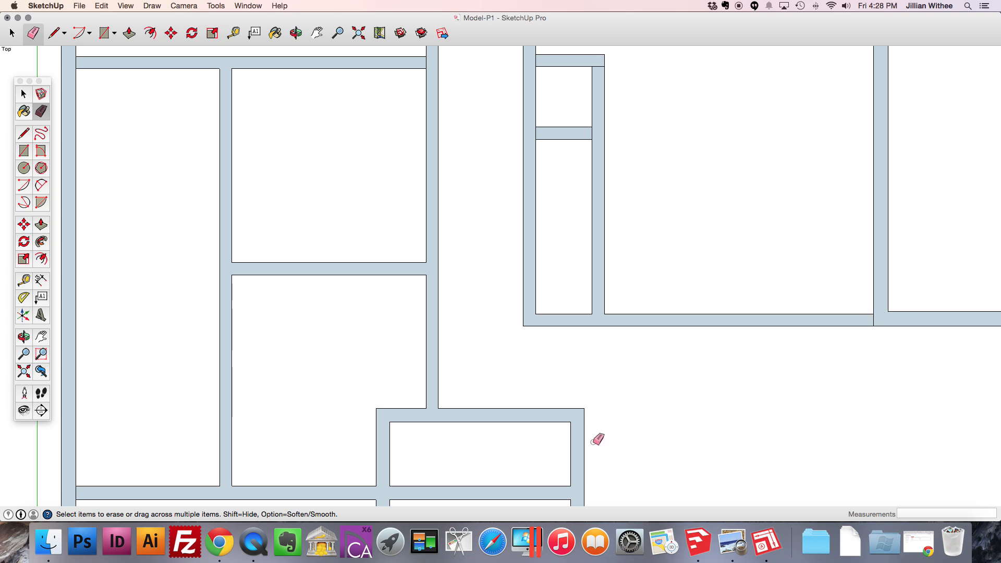
pyautogui.scroll(-2, 594, 438)
pyautogui.scroll(2, 556, 180)
pyautogui.click(554, 183)
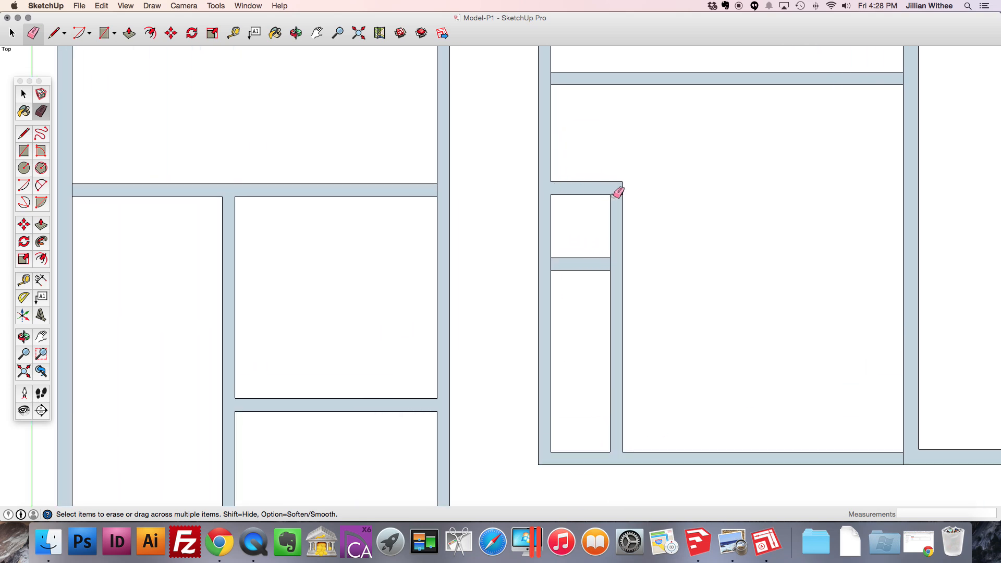
pyautogui.click(611, 263)
pyautogui.click(552, 264)
# - Erase the dividing lines where the horizontal interior walls and the short corridor cross wall meet the two long corridor walls
pyautogui.click(437, 189)
pyautogui.scroll(-2, 416, 353)
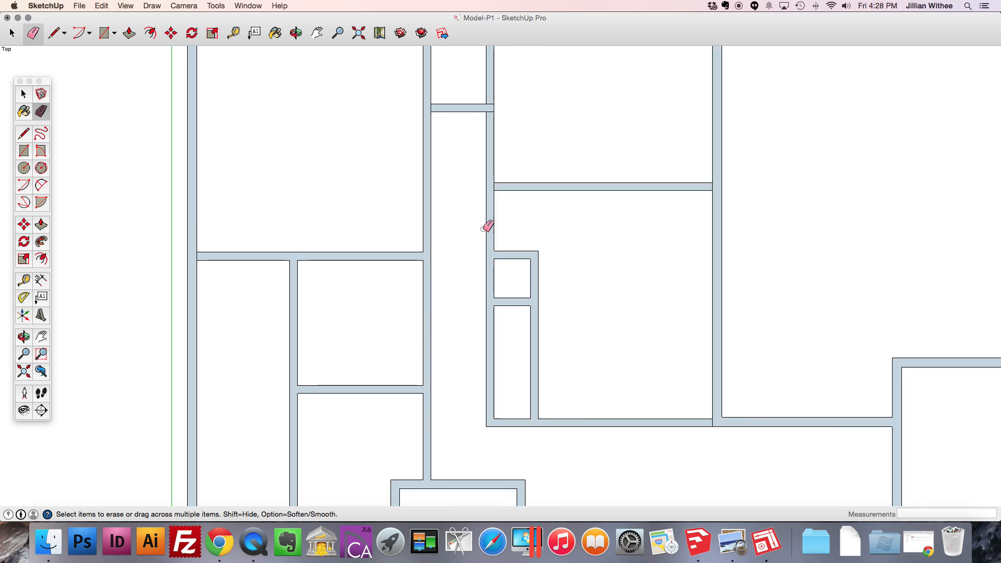
pyautogui.scroll(2, 494, 183)
pyautogui.click(494, 184)
pyautogui.scroll(-2, 494, 364)
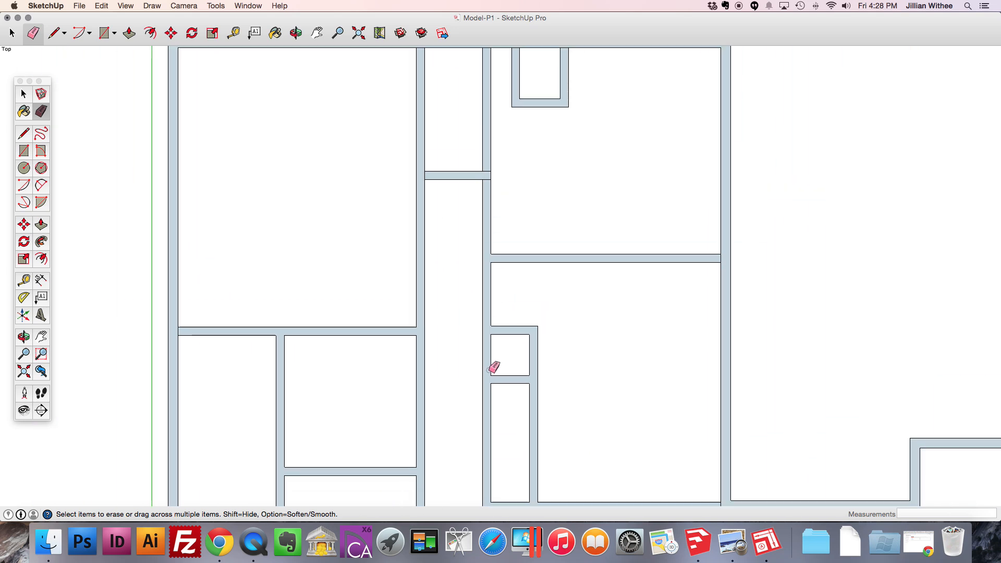
pyautogui.scroll(2, 487, 179)
pyautogui.click(486, 176)
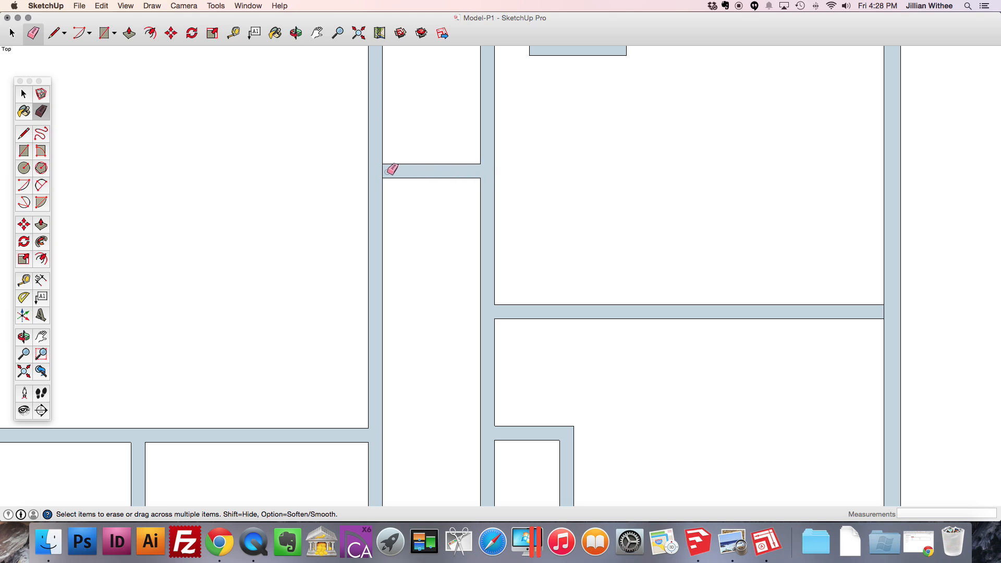
# - Look over the wall junctions of the whole plan and check the connected lower interior walls by selecting them as one area
pyautogui.scroll(-3, 403, 424)
pyautogui.scroll(4, 501, 196)
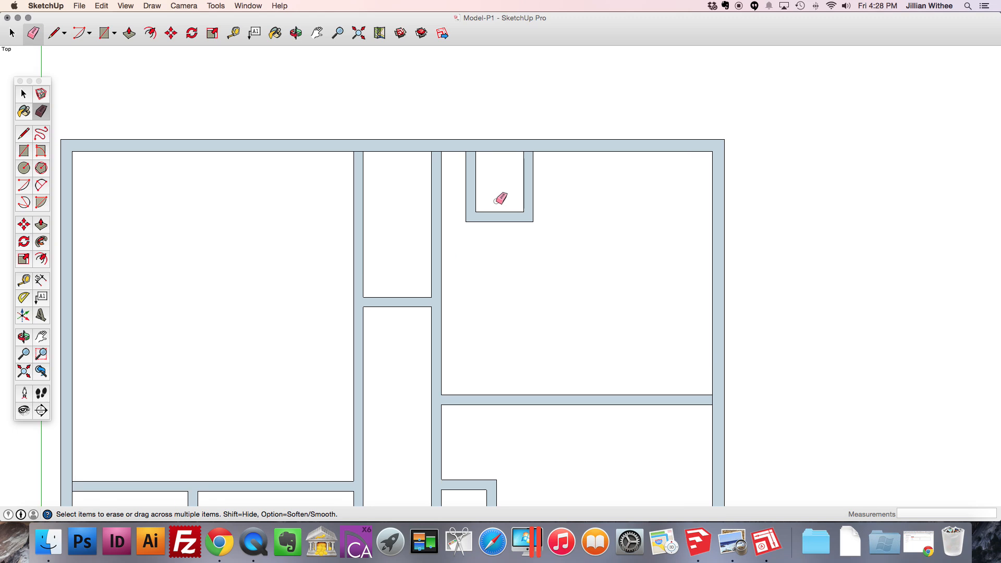
pyautogui.scroll(-8, 469, 130)
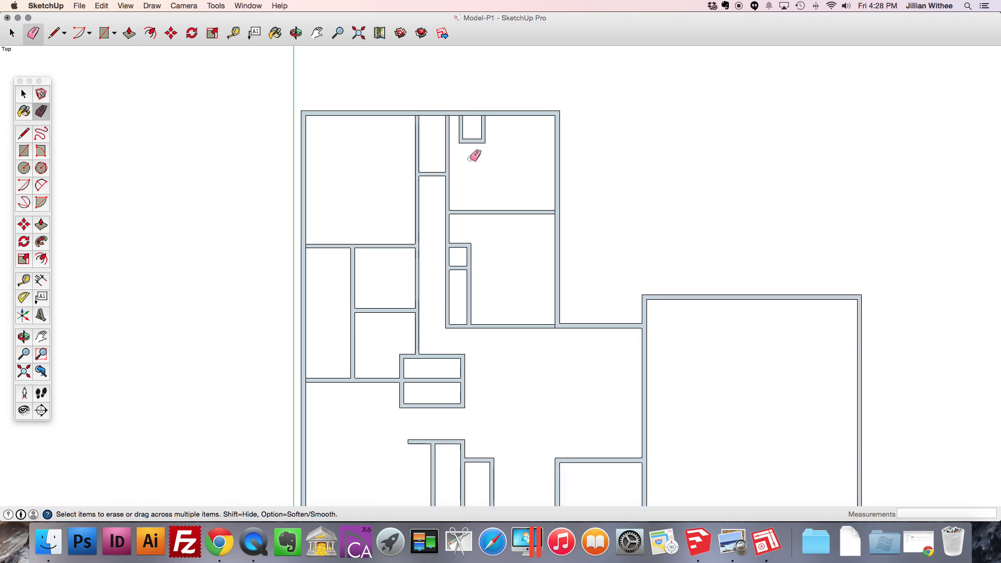
pyautogui.scroll(1, 477, 370)
pyautogui.scroll(2, 436, 272)
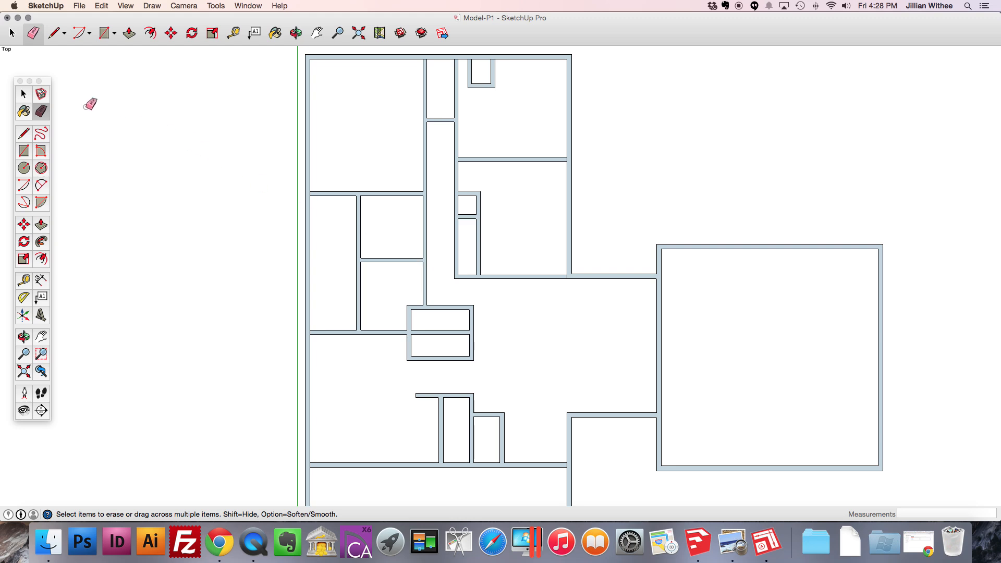
pyautogui.click(23, 94)
pyautogui.scroll(-2, 280, 163)
pyautogui.scroll(2, 323, 366)
pyautogui.scroll(2, 324, 366)
pyautogui.moveTo(257, 306); pyautogui.dragTo(621, 430)
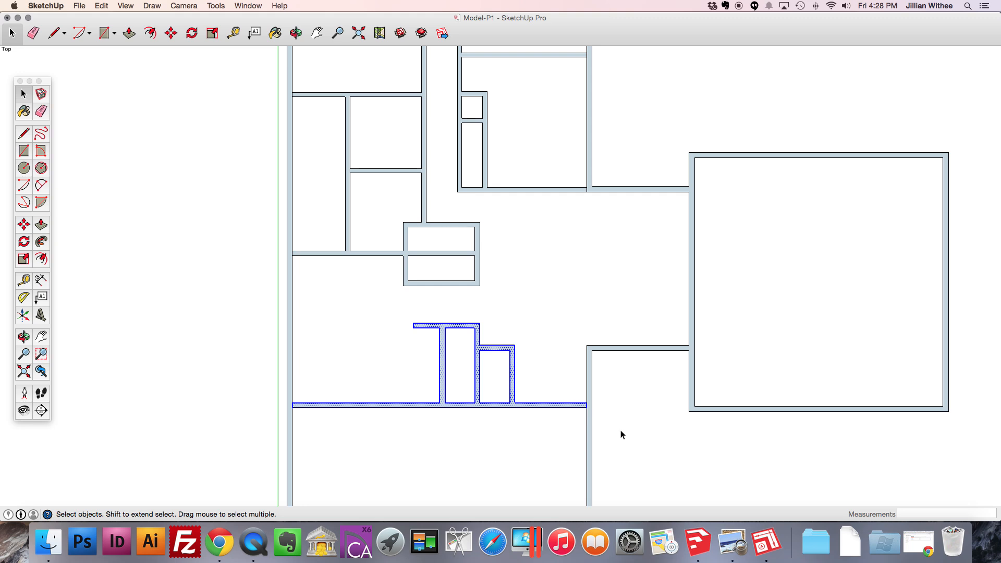
pyautogui.click(203, 375)
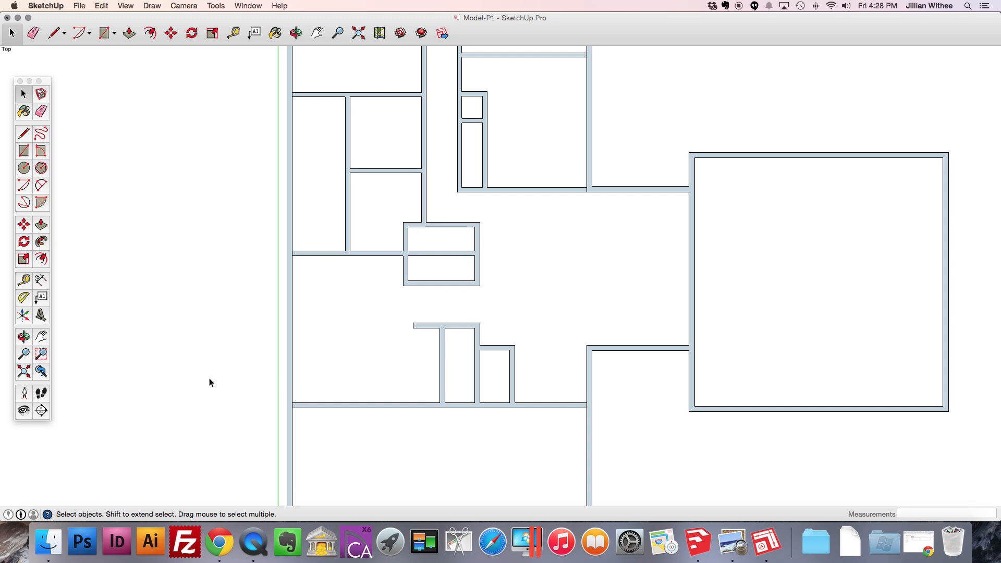
# - Select the long horizontal wall's lower edge, an inner edge of the smaller lower room, and its adjoining wall face for inspection
pyautogui.scroll(5, 472, 410)
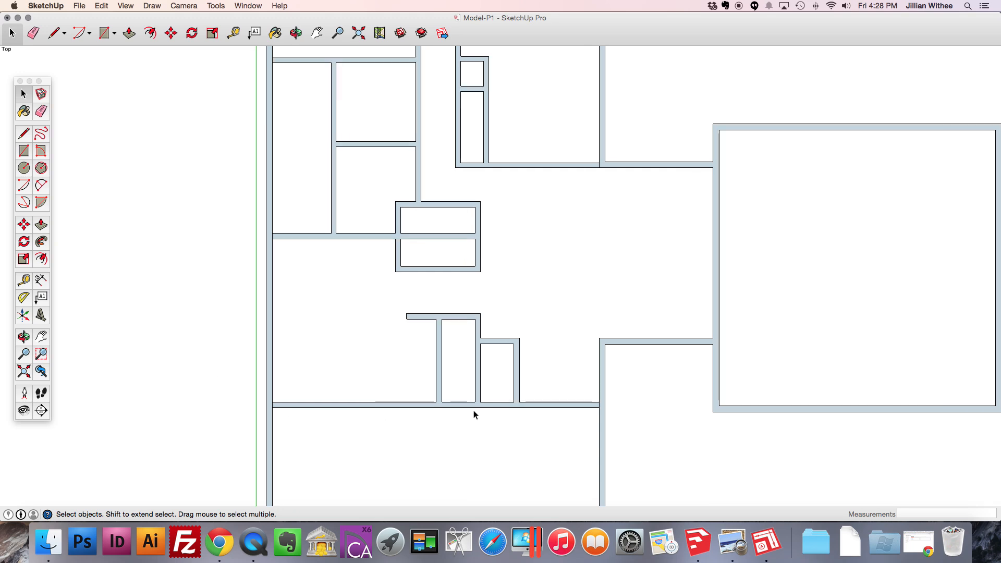
pyautogui.scroll(-1, 373, 414)
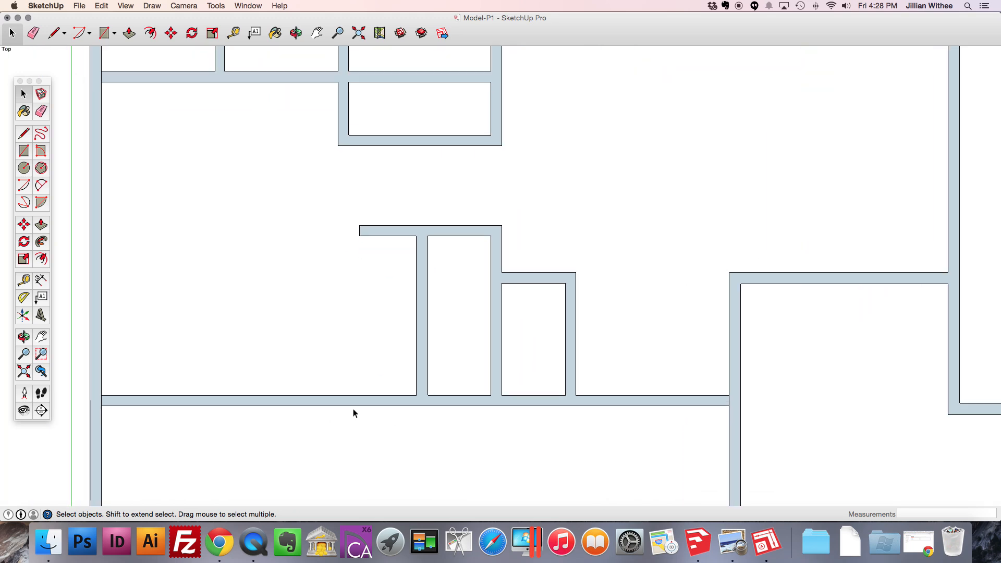
pyautogui.click(354, 406)
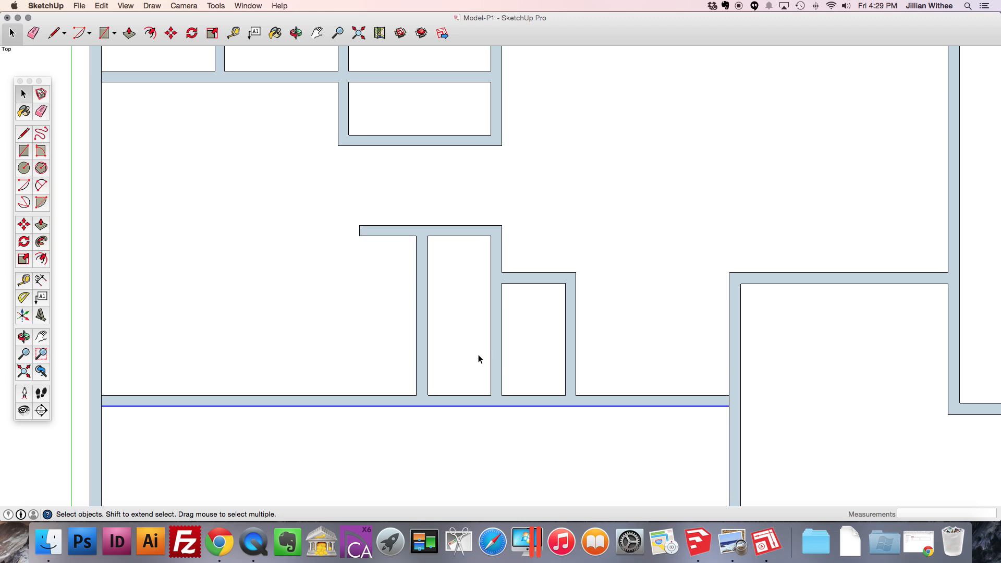
pyautogui.click(502, 340)
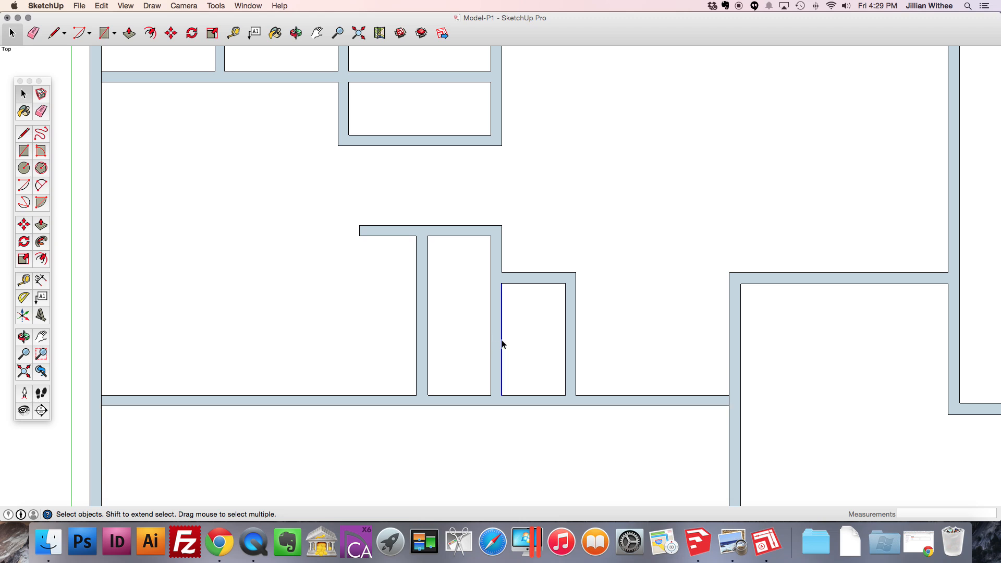
pyautogui.doubleClick(501, 340)
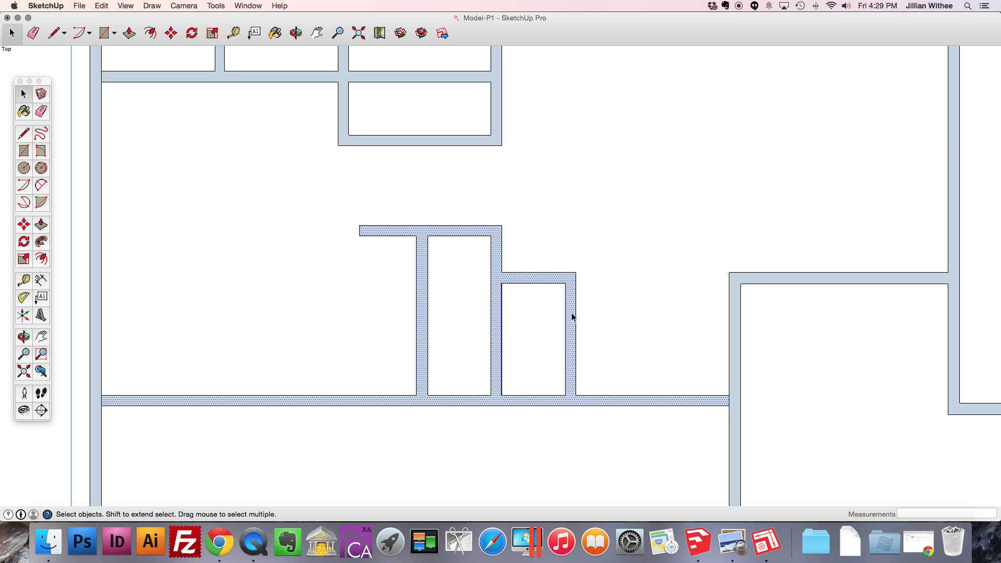
# - Select the connected lower interior walls together with all their bounding edges and make them a group
pyautogui.click(526, 349)
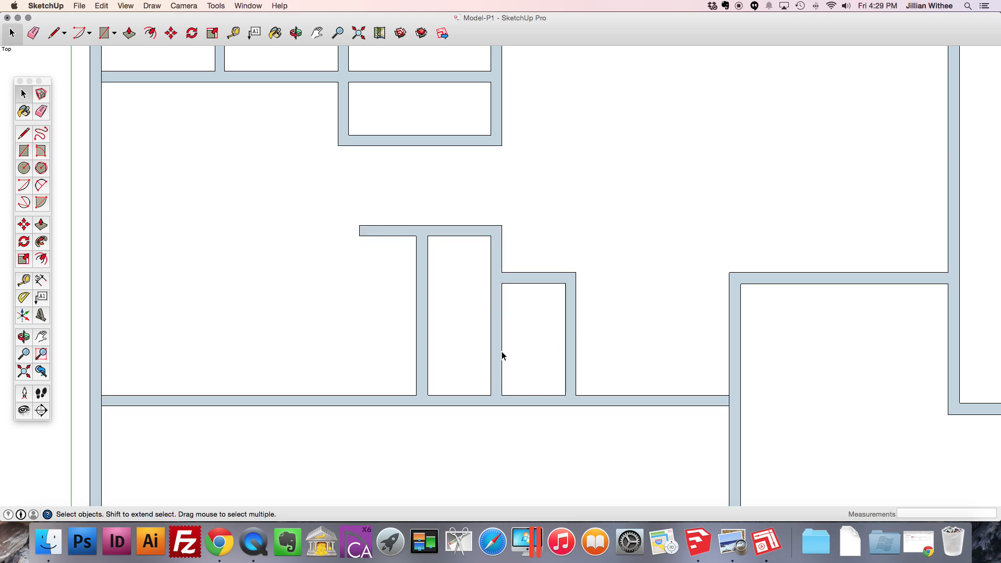
pyautogui.doubleClick(502, 353)
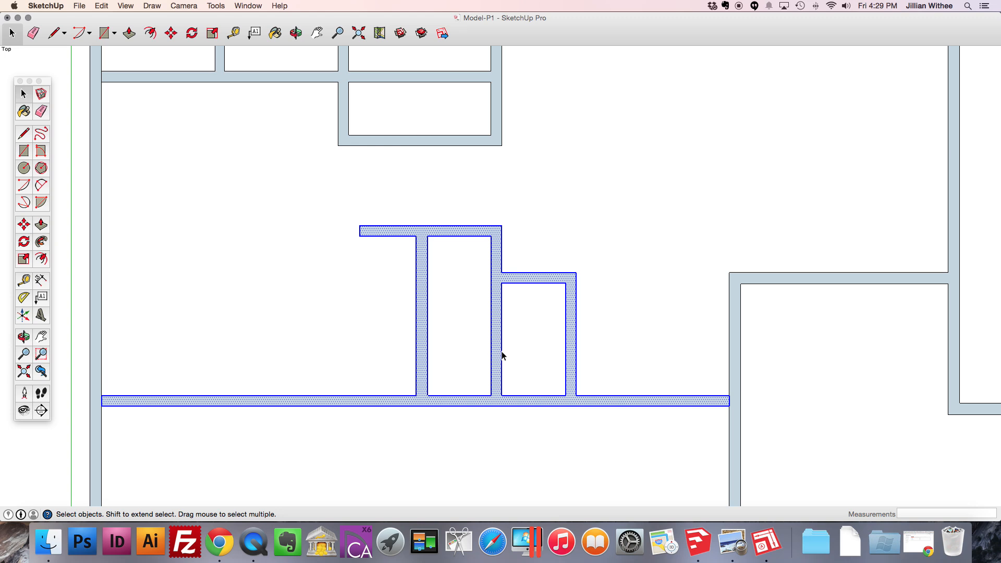
pyautogui.click(392, 246)
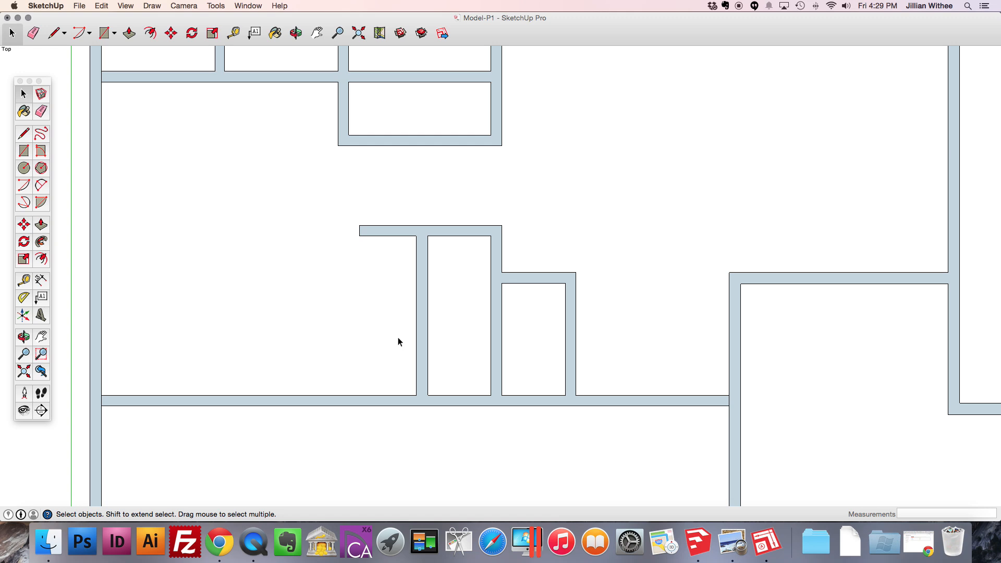
pyautogui.click(419, 343)
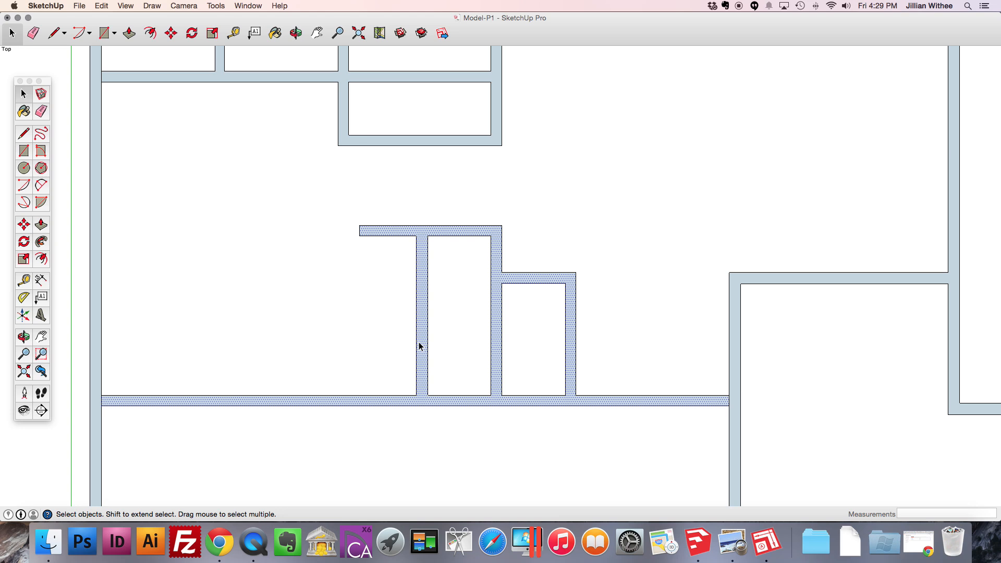
pyautogui.doubleClick(419, 346)
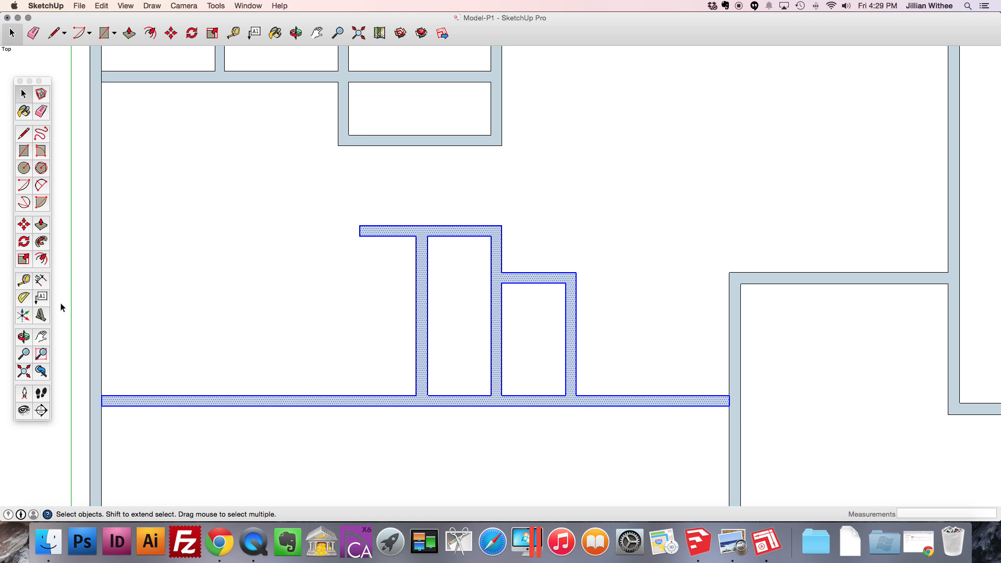
pyautogui.rightClick(495, 293)
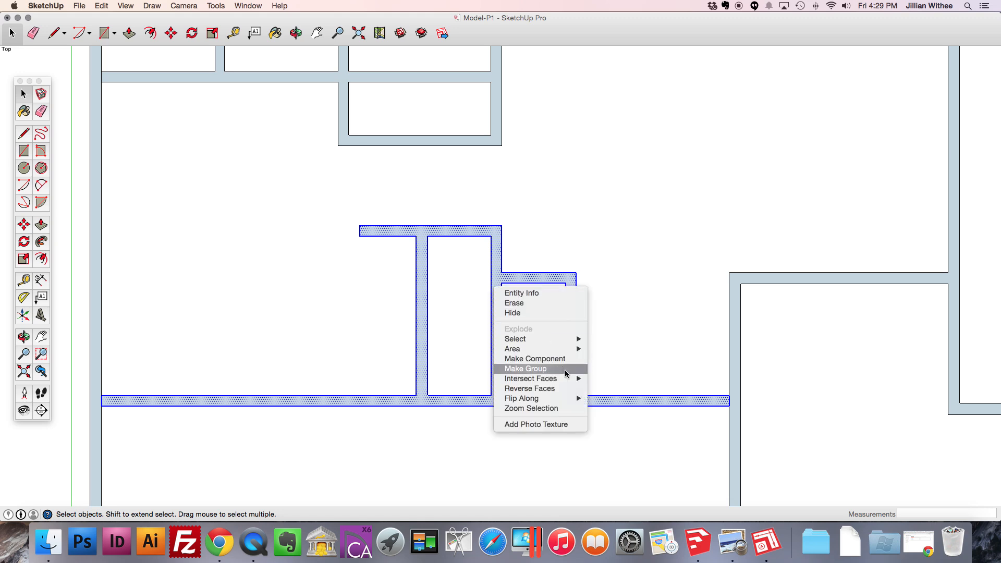
pyautogui.click(565, 369)
# - Try moving the lower interior wall group along the green axis, and select the exterior walls to check that they are separate
pyautogui.click(535, 418)
pyautogui.click(498, 340)
pyautogui.scroll(-3, 498, 340)
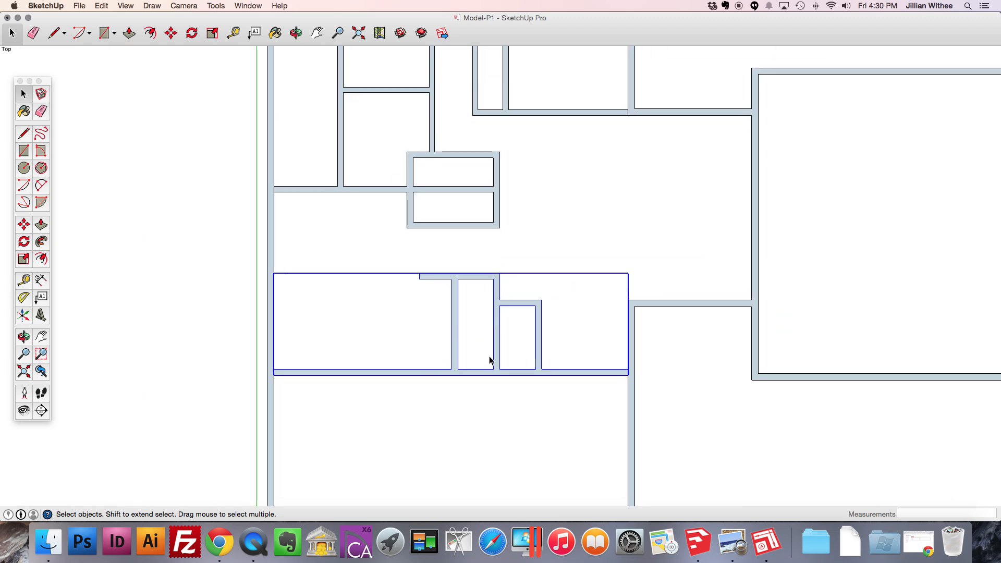
pyautogui.press('m')
pyautogui.click(576, 376)
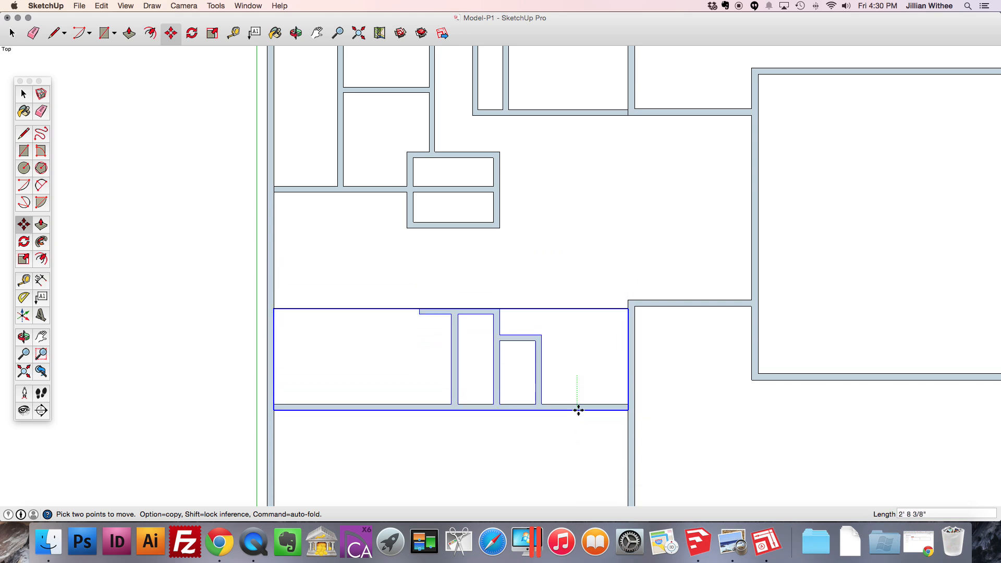
pyautogui.press('Escape')
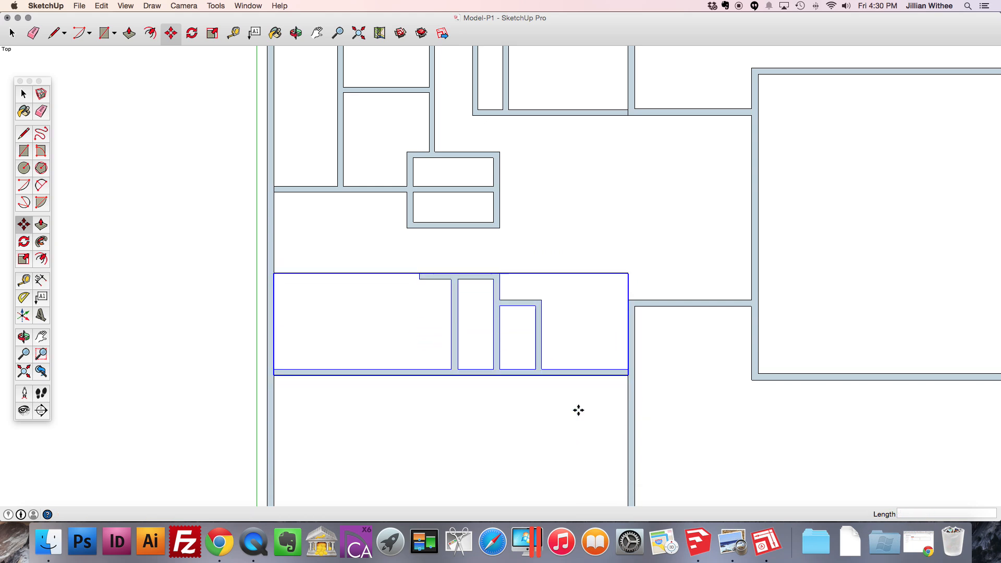
pyautogui.click(23, 93)
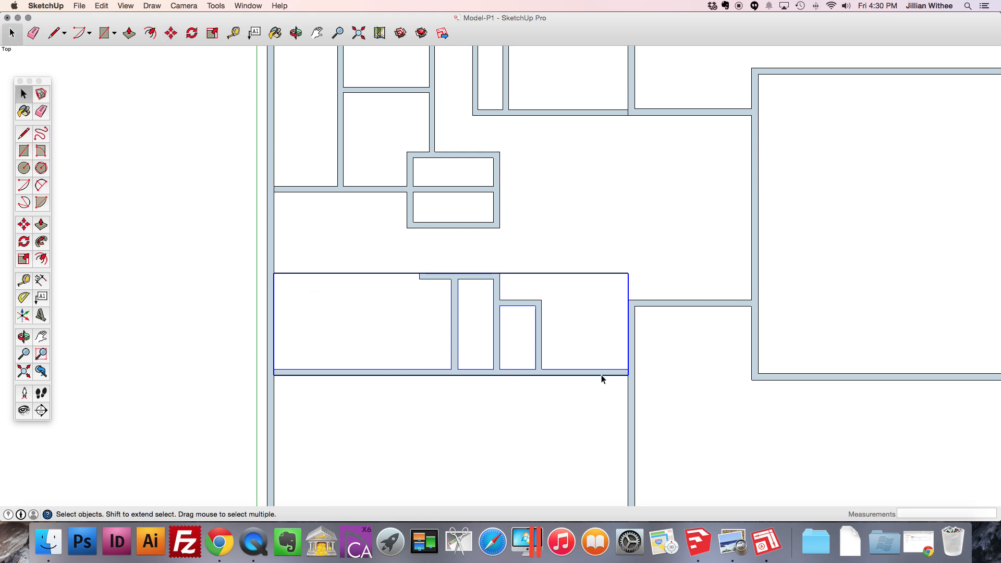
pyautogui.click(631, 405)
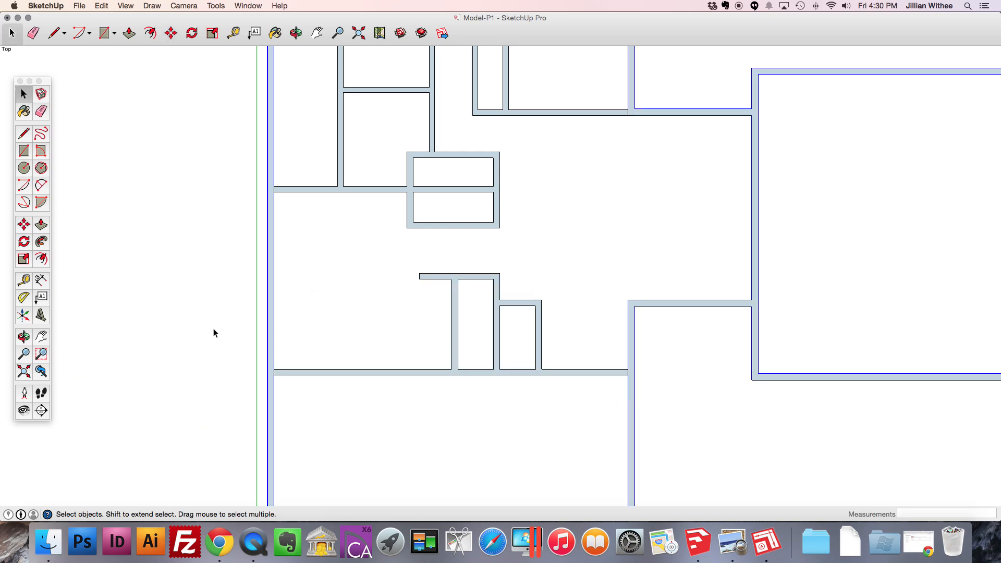
# - Select all connected upper interior walls around the corridor, including their edges, and make them a group
pyautogui.scroll(-3, 466, 480)
pyautogui.scroll(-1, 465, 477)
pyautogui.scroll(2, 456, 249)
pyautogui.scroll(-1, 460, 321)
pyautogui.tripleClick(447, 270)
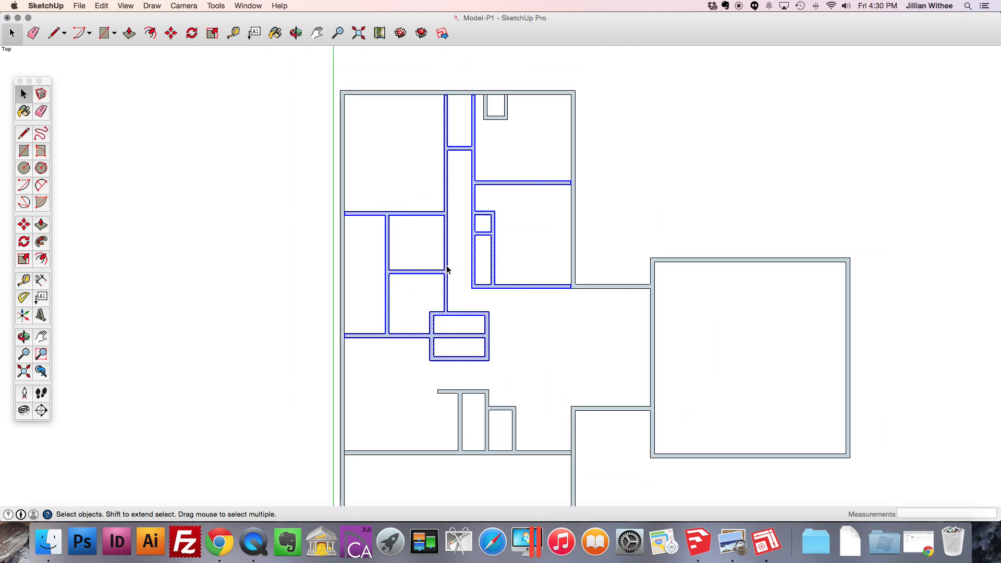
pyautogui.rightClick(447, 269)
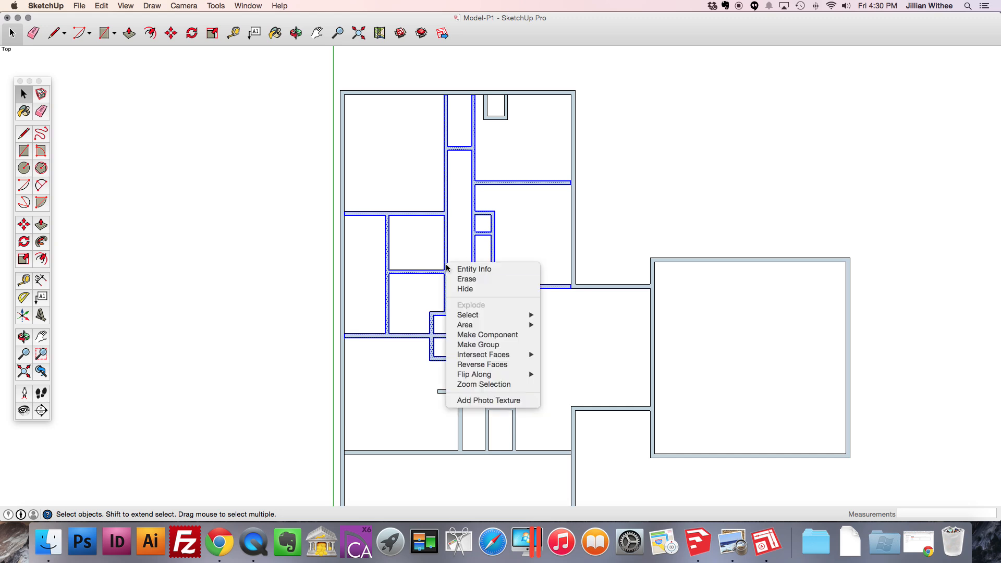
pyautogui.click(497, 348)
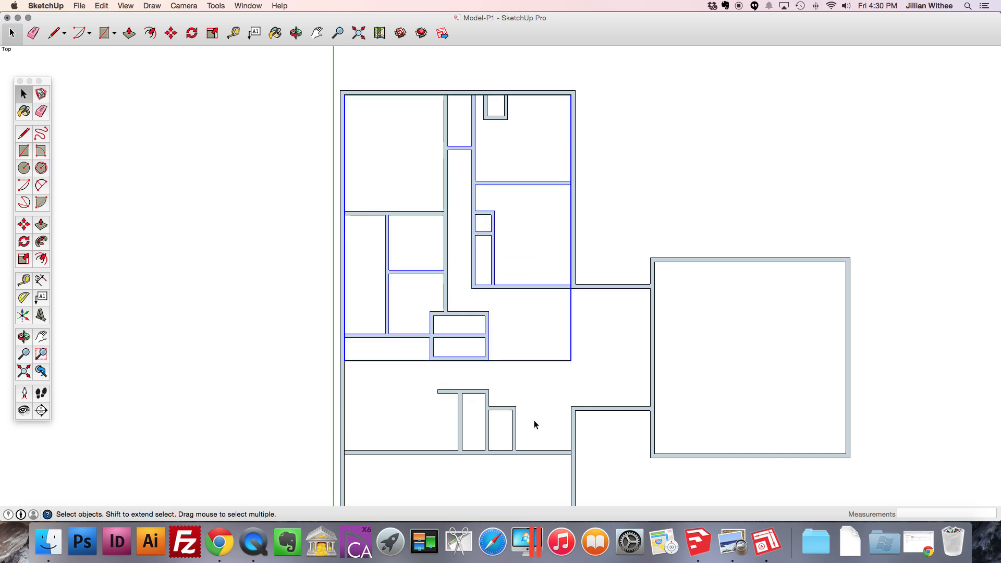
# - Group the U-shaped walls of the small closet attached to the uppermost exterior wall
pyautogui.click(511, 133)
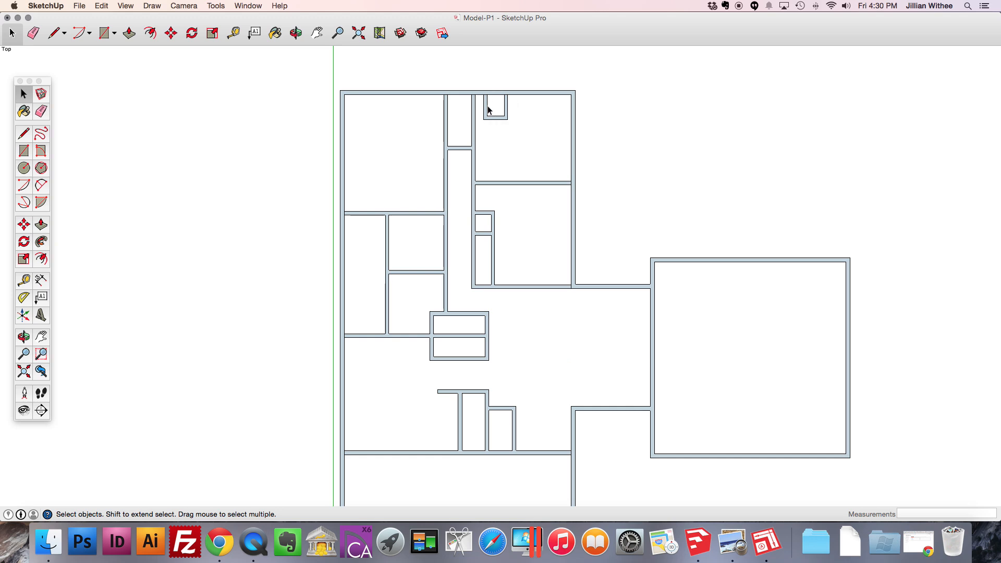
pyautogui.click(498, 118)
pyautogui.rightClick(505, 116)
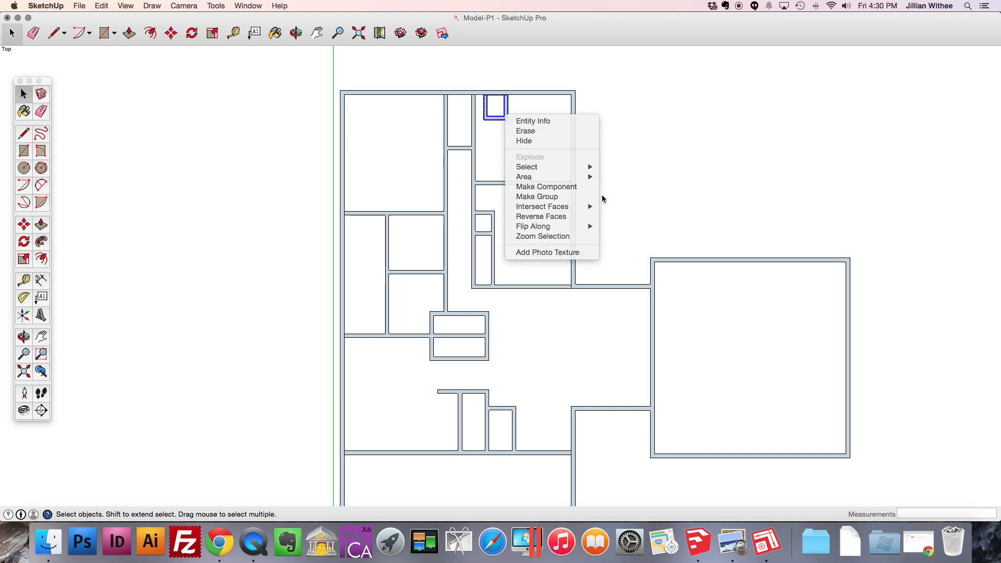
pyautogui.click(639, 193)
pyautogui.click(638, 193)
pyautogui.click(485, 157)
pyautogui.doubleClick(496, 118)
# - Check the lower interior wall group by selecting it, clear the selection, and fit the whole floor plan in view
pyautogui.click(490, 417)
pyautogui.scroll(-2, 430, 141)
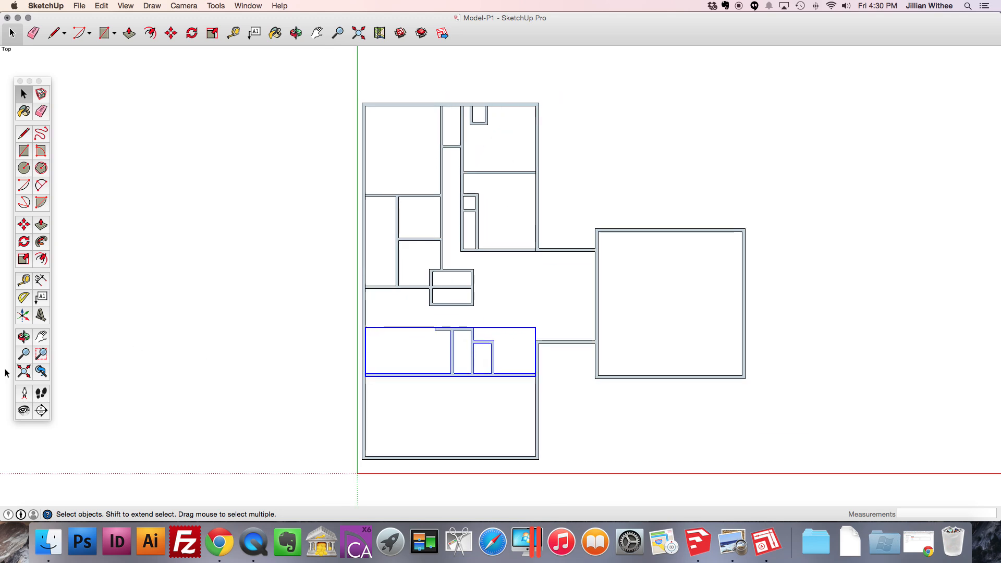
pyautogui.click(23, 371)
pyautogui.click(117, 374)
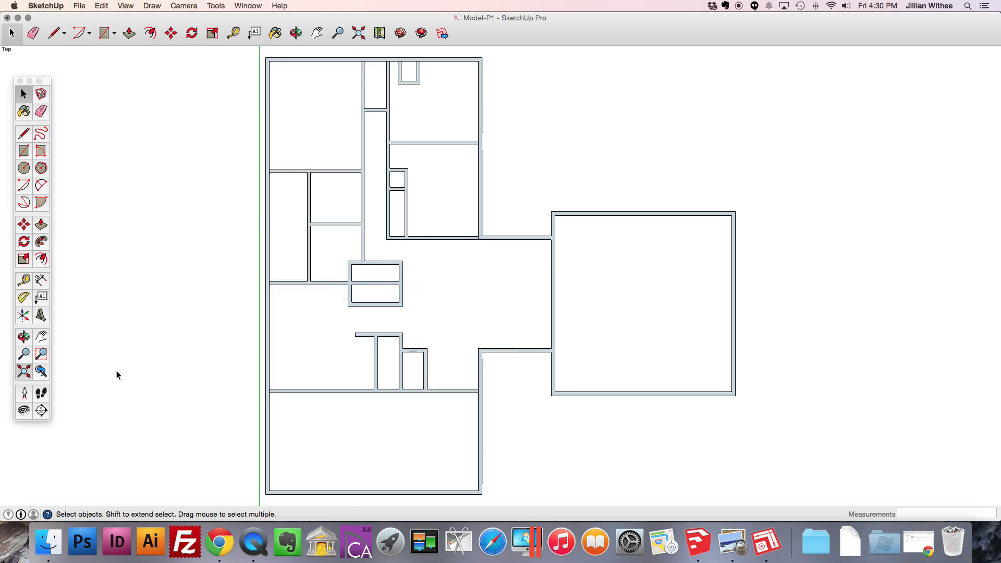